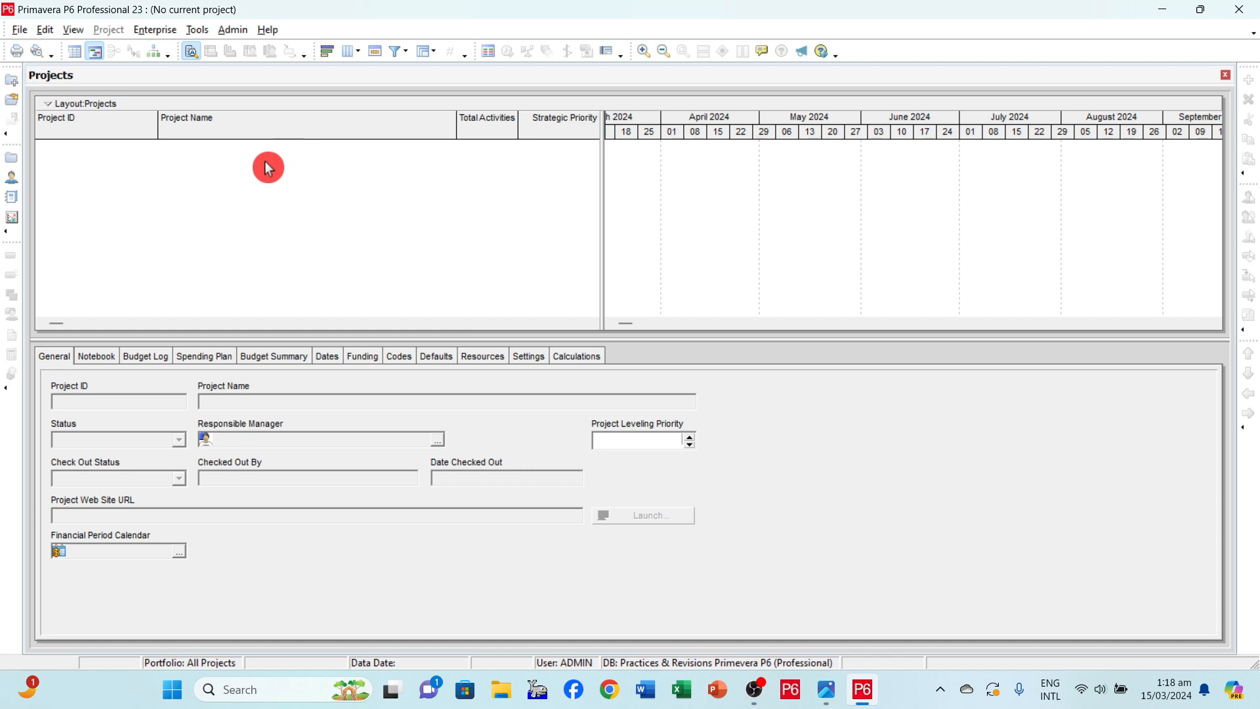
- Set the industry selection in the Admin Preferences to Engineering and Construction
{"action": "left_click", "coordinate": [243, 30]}
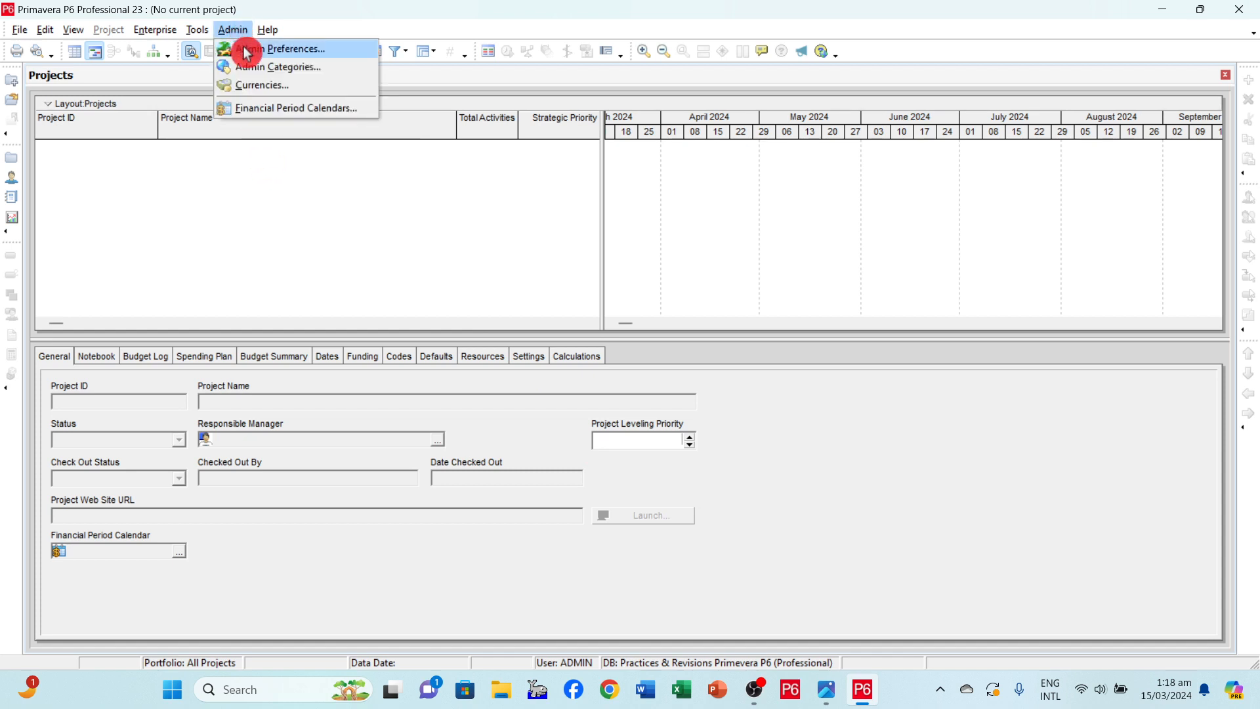
{"action": "left_click", "coordinate": [288, 49]}
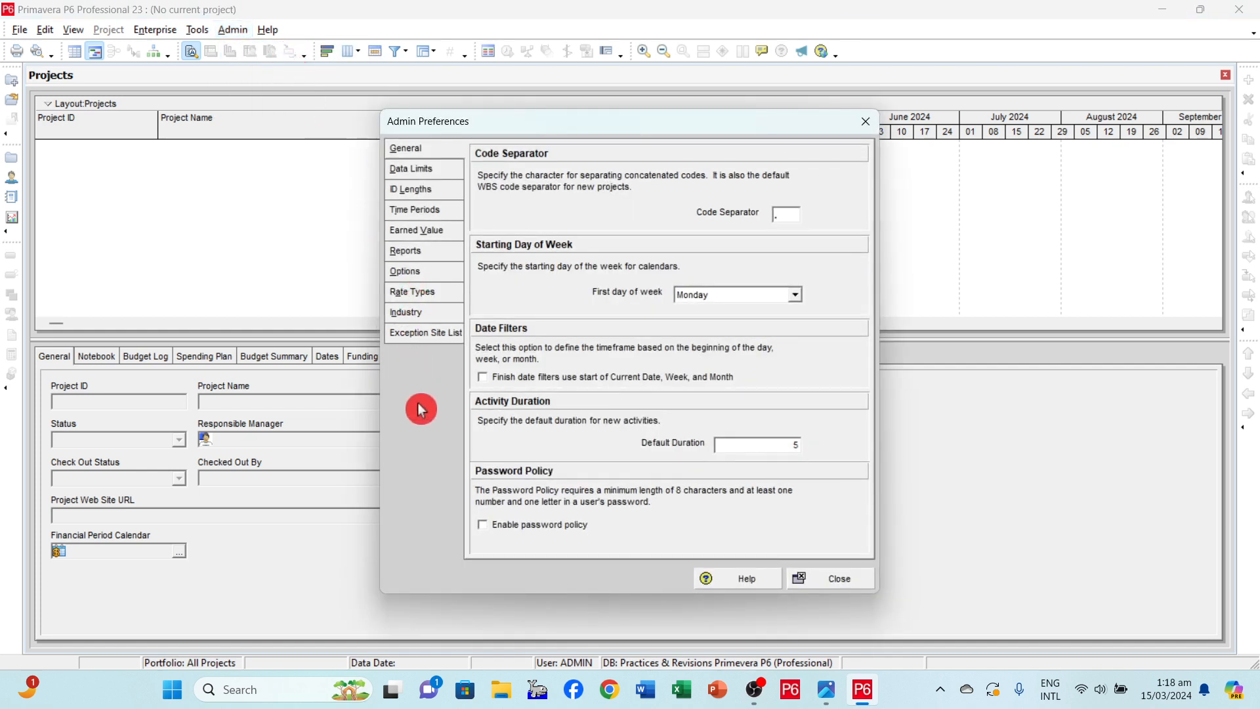
{"action": "left_click", "coordinate": [440, 320]}
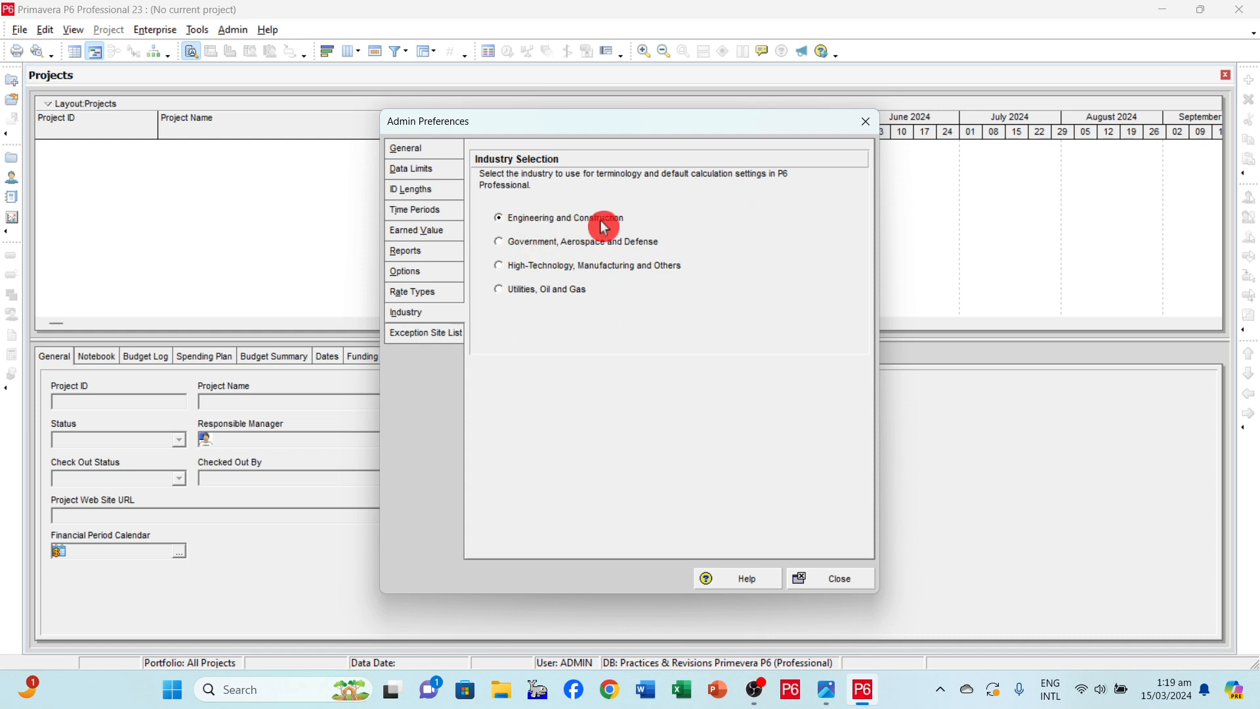
{"action": "left_click", "coordinate": [500, 220]}
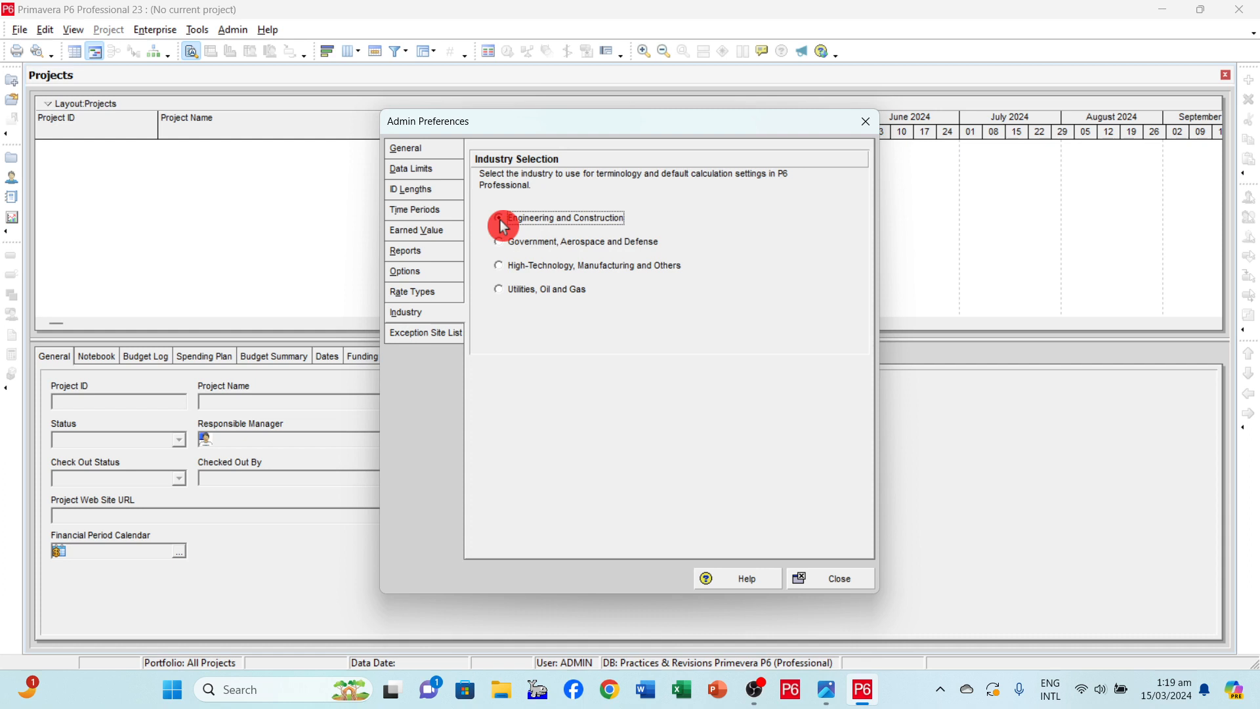
- Set the first day of the week to Monday in the general admin preferences and close the preferences
{"action": "left_click", "coordinate": [444, 153]}
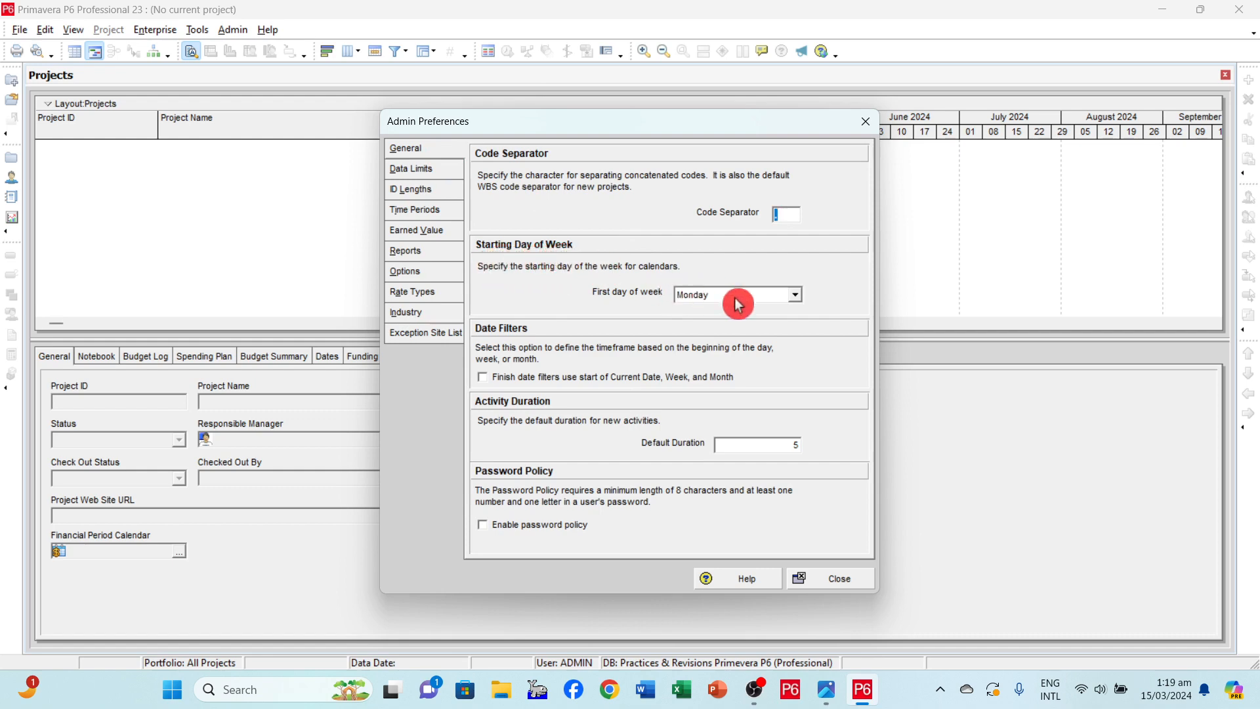
{"action": "left_click", "coordinate": [796, 296]}
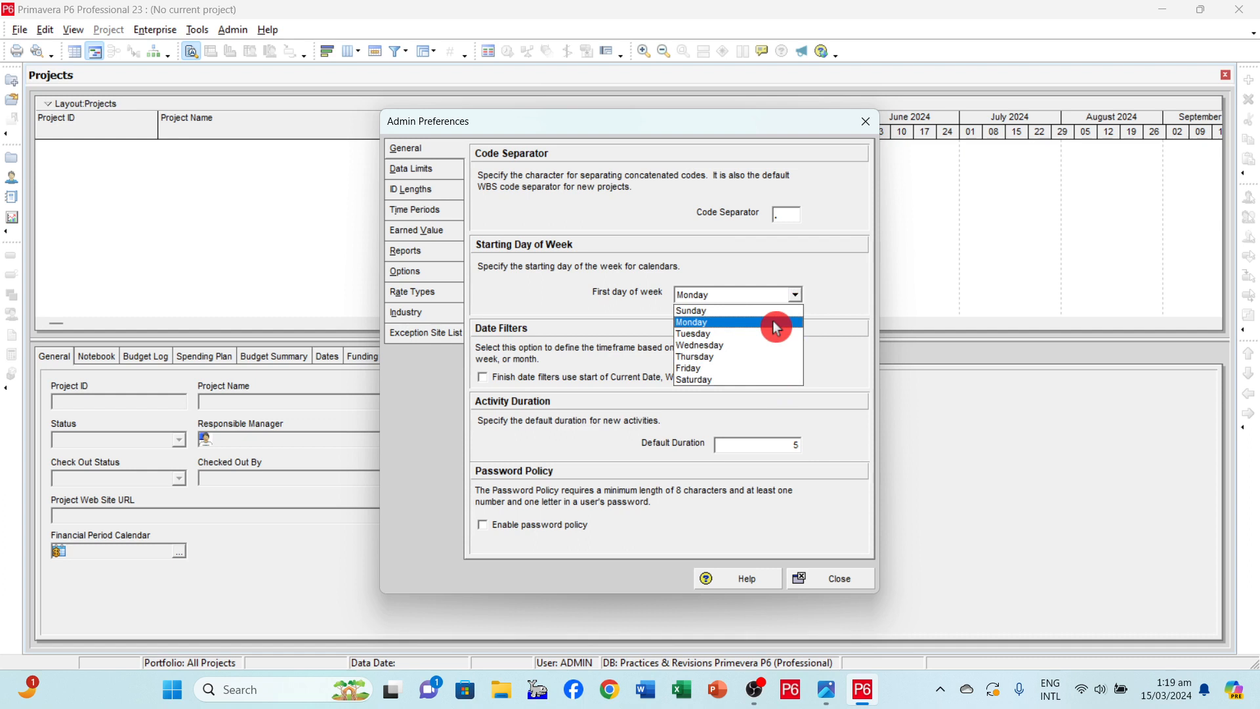
{"action": "left_click", "coordinate": [775, 324]}
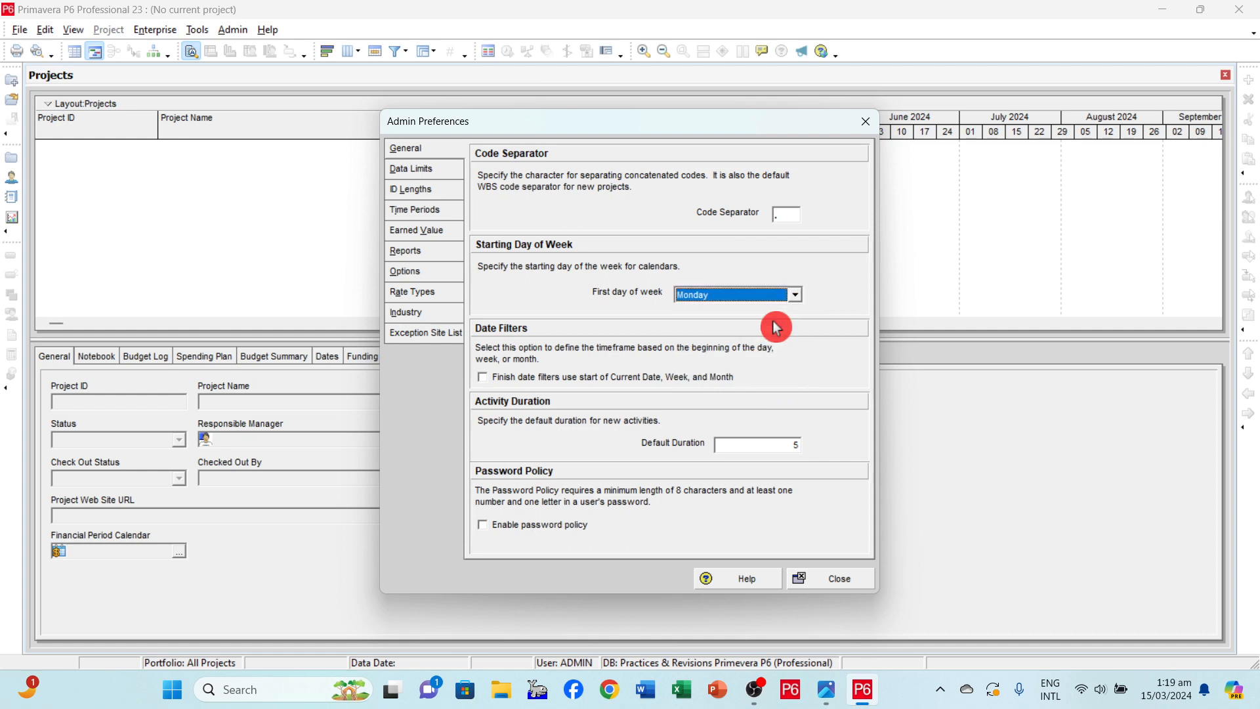
{"action": "left_click", "coordinate": [844, 582]}
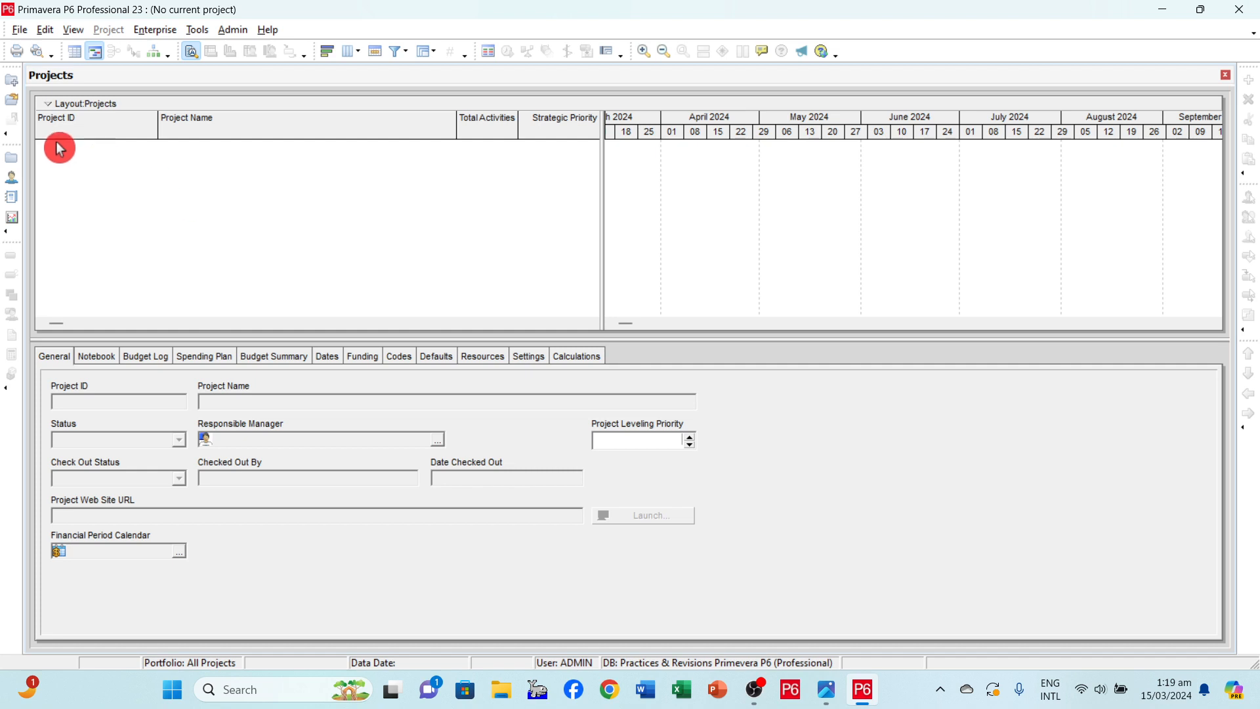
- Open the Enterprise Project Structure and add a root node with ID TPC and name Tech Professionals & Consultants (Pvt) Limited
{"action": "left_click", "coordinate": [155, 30]}
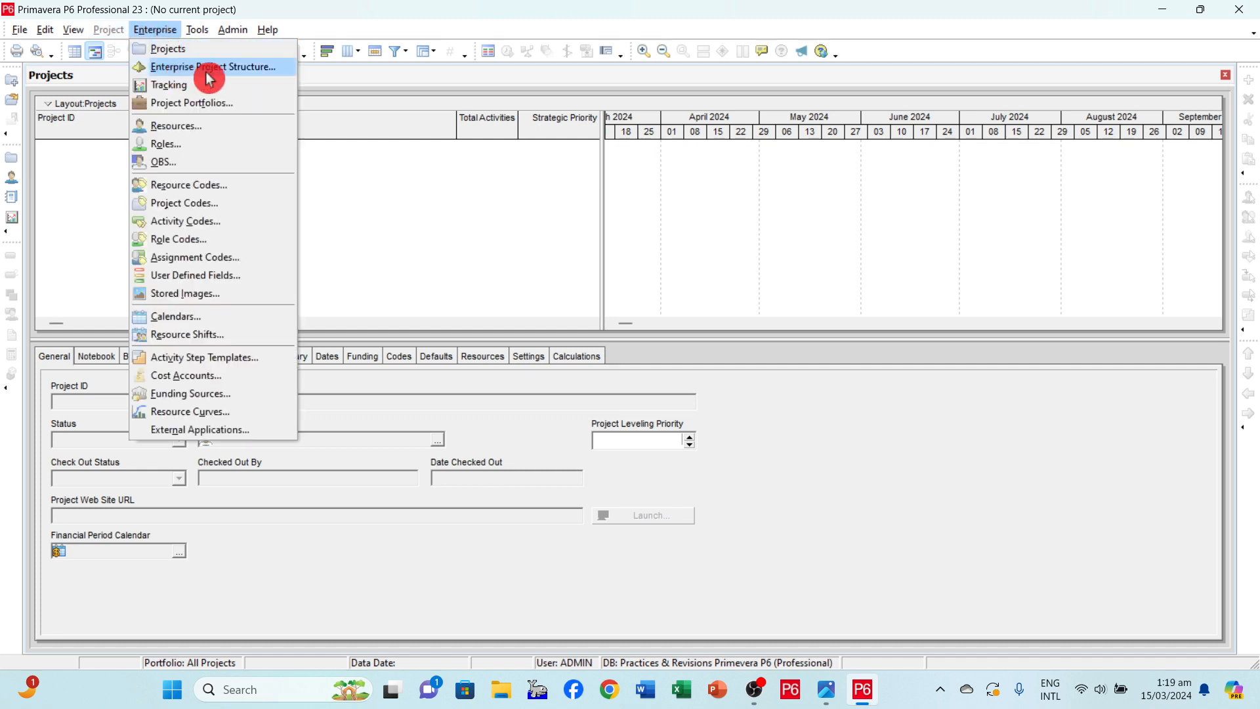
{"action": "left_click", "coordinate": [247, 74]}
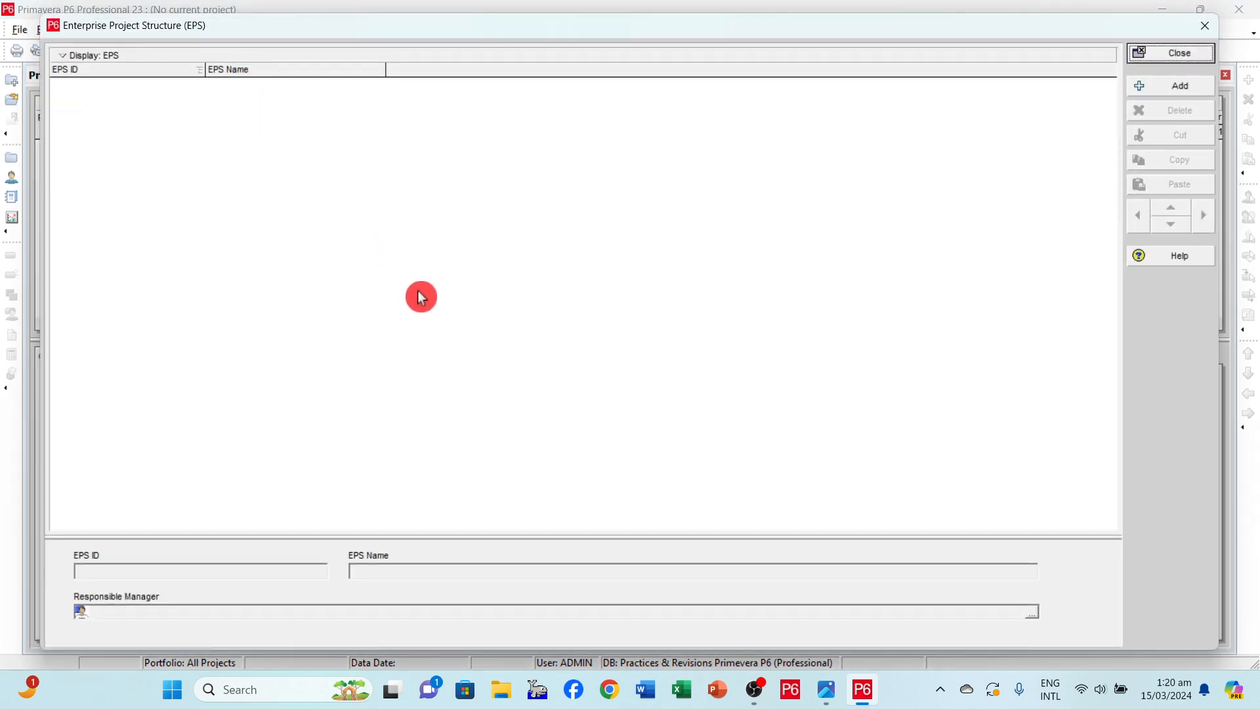
{"action": "left_click", "coordinate": [1170, 89]}
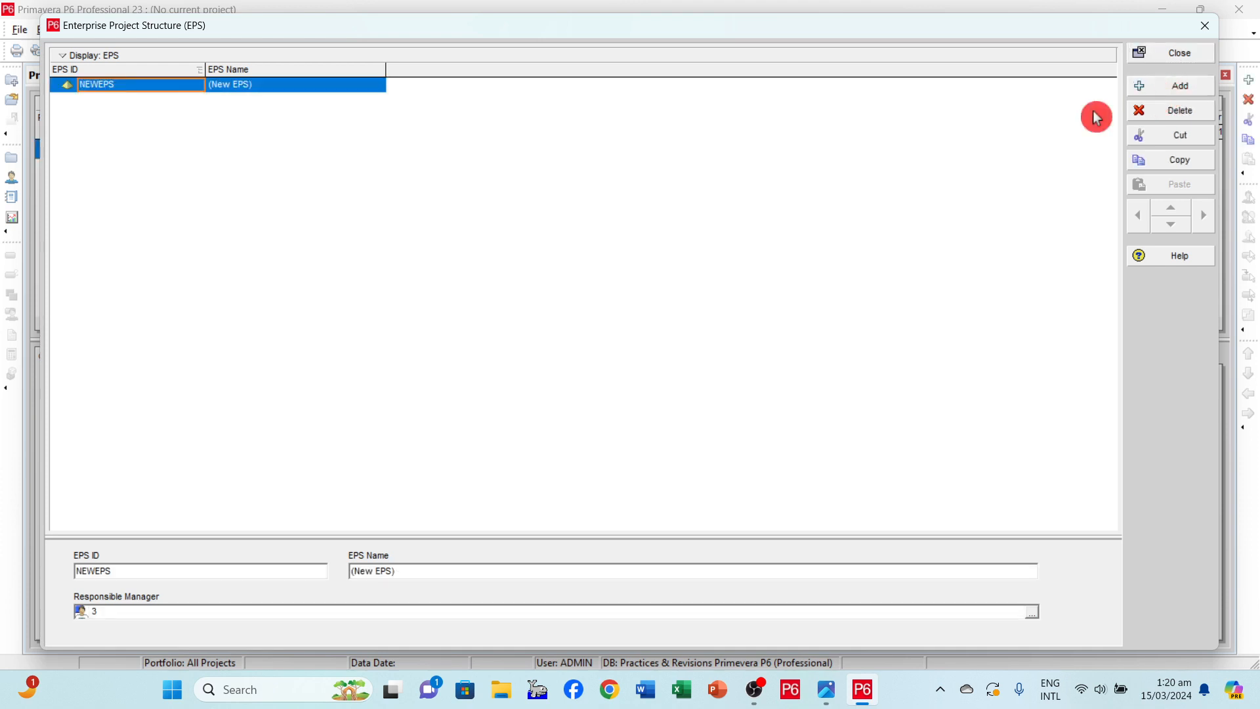
{"action": "left_click", "coordinate": [120, 85]}
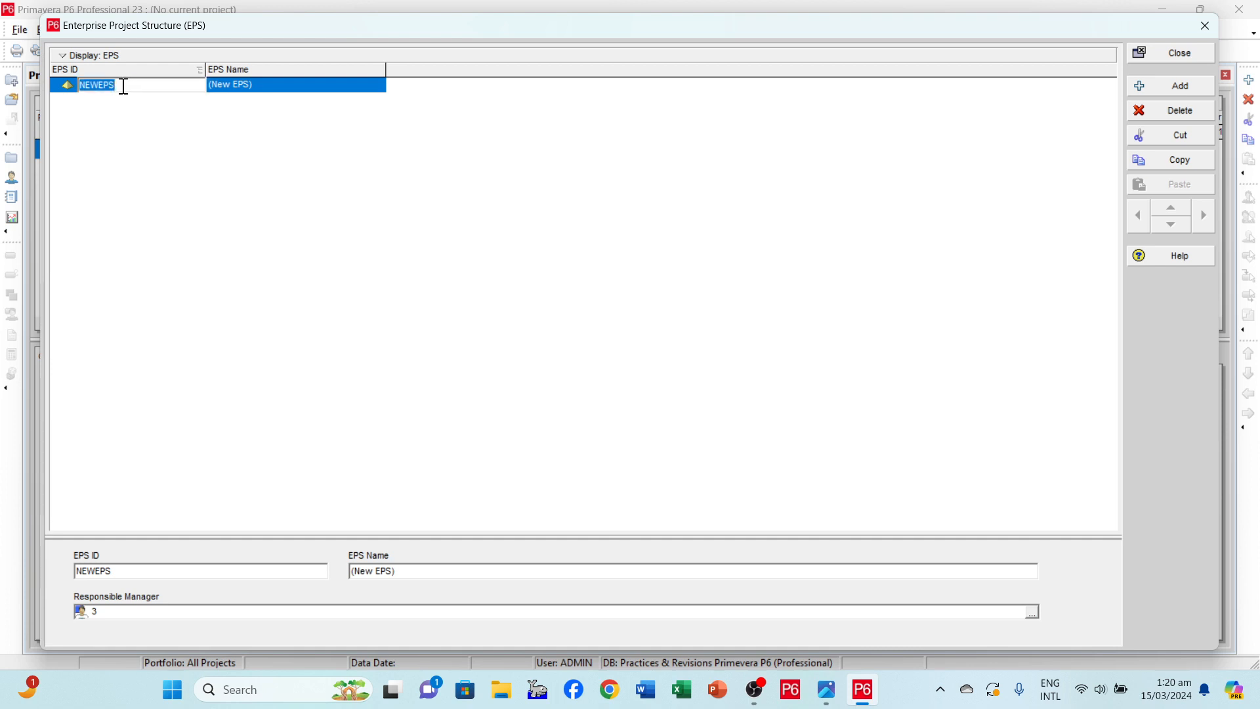
{"action": "type", "text": "TPC"}
{"action": "left_click", "coordinate": [253, 85]}
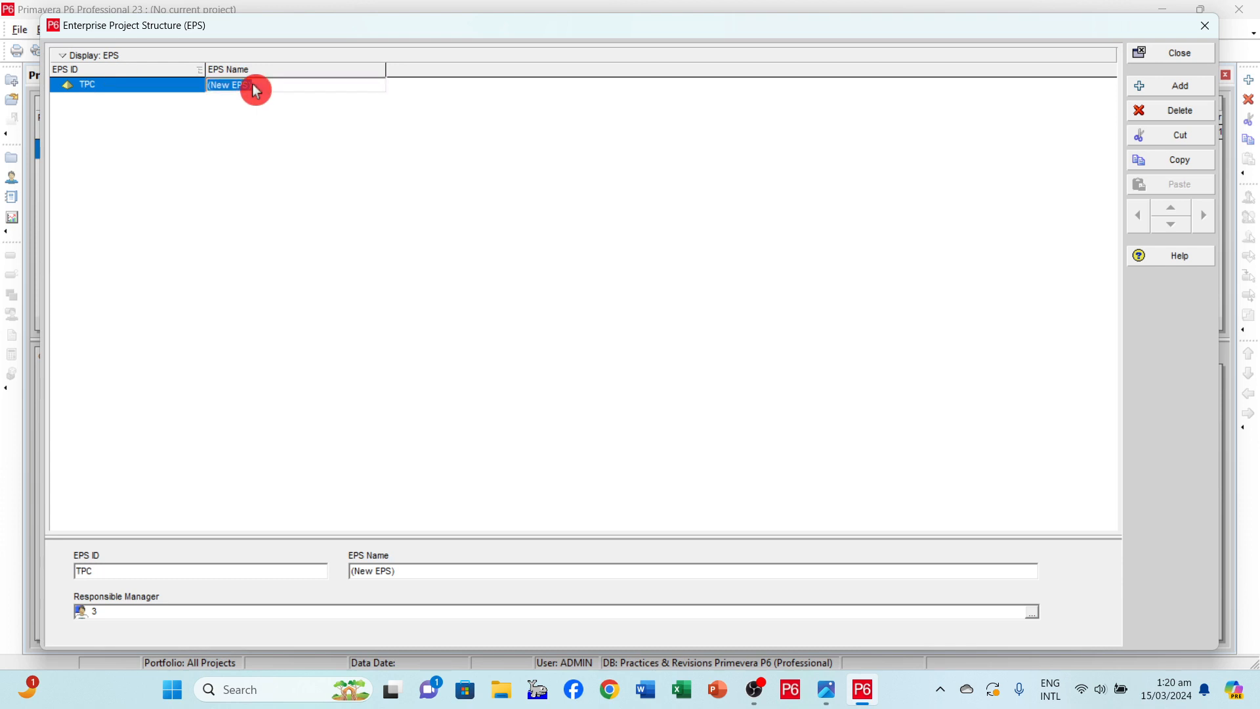
{"action": "type", "text": "Tec"}
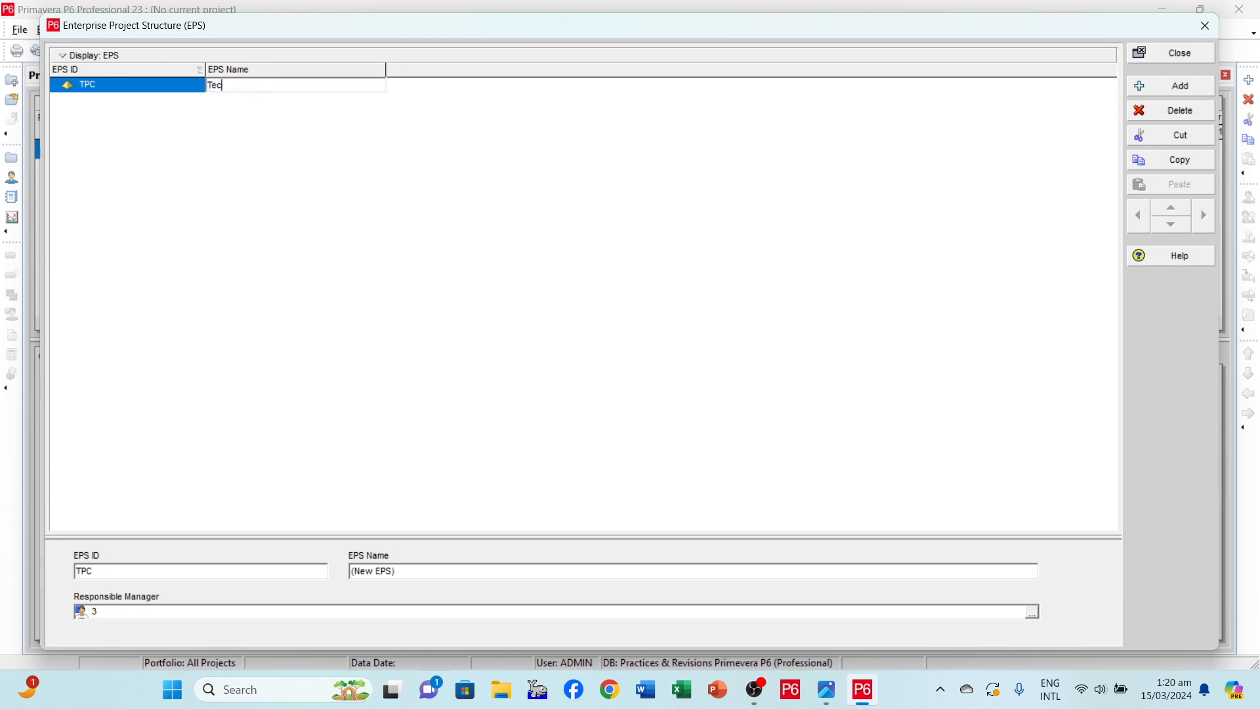
{"action": "type", "text": "h Professionals & Consultants (Pvt"}
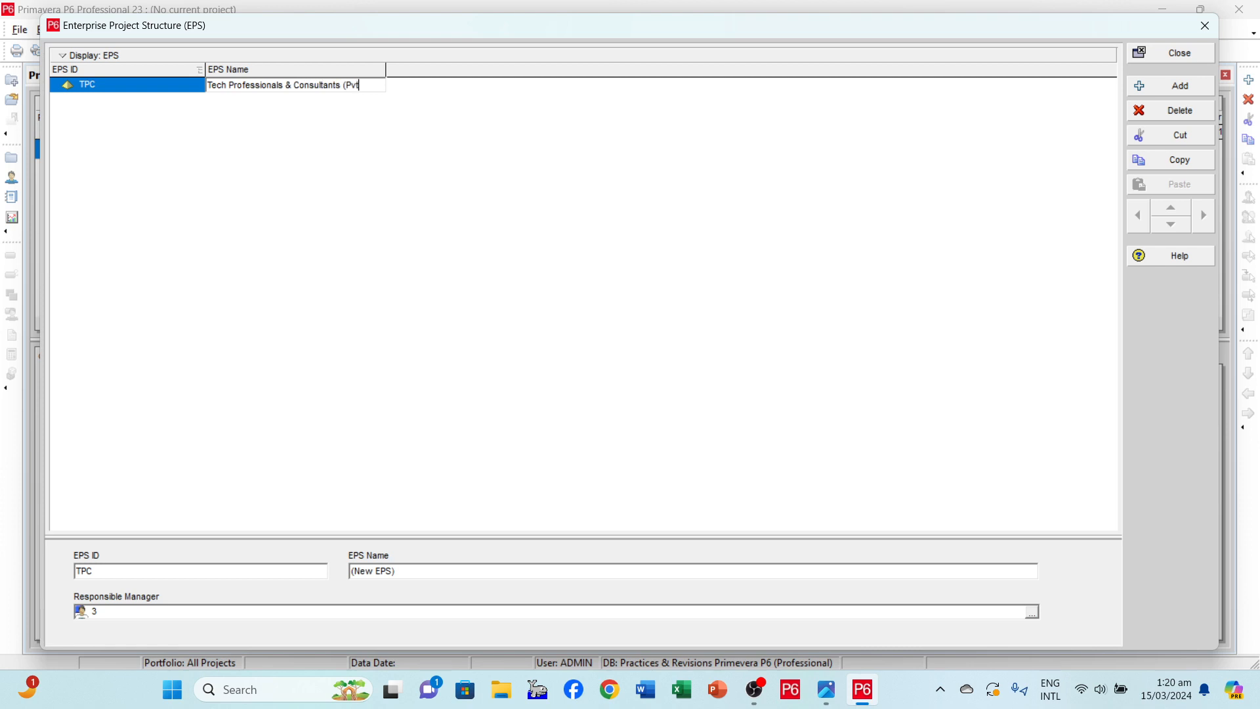
{"action": "type", "text": ") Limited"}
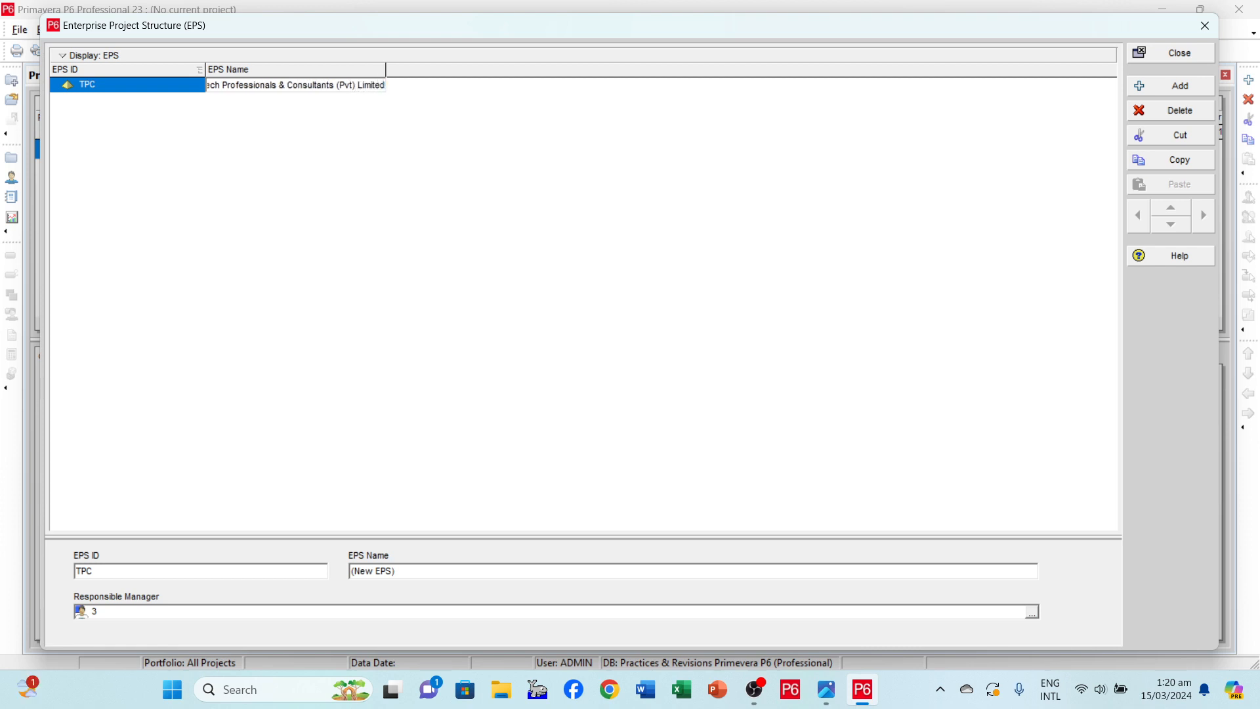
{"action": "left_click", "coordinate": [556, 171]}
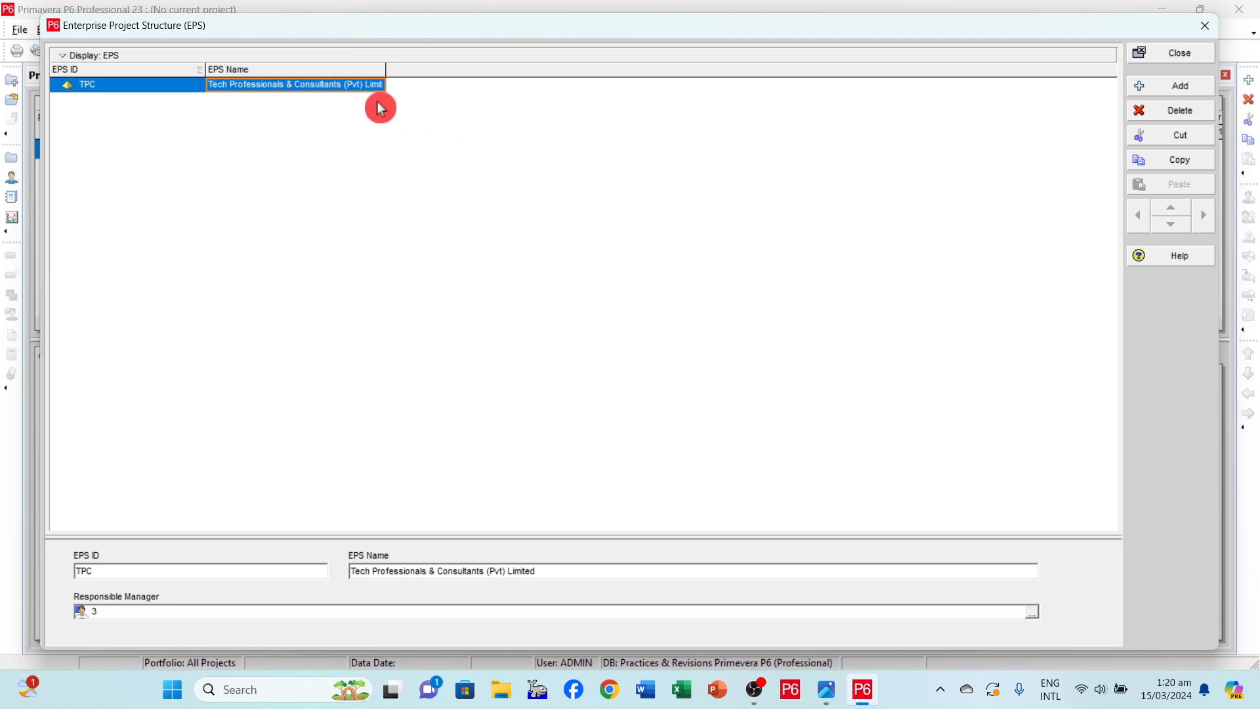
- Widen the EPS Name column, then shrink and reposition the EPS window so the project list behind it shows
{"action": "left_click_drag", "start_coordinate": [389, 66], "coordinate": [466, 67]}
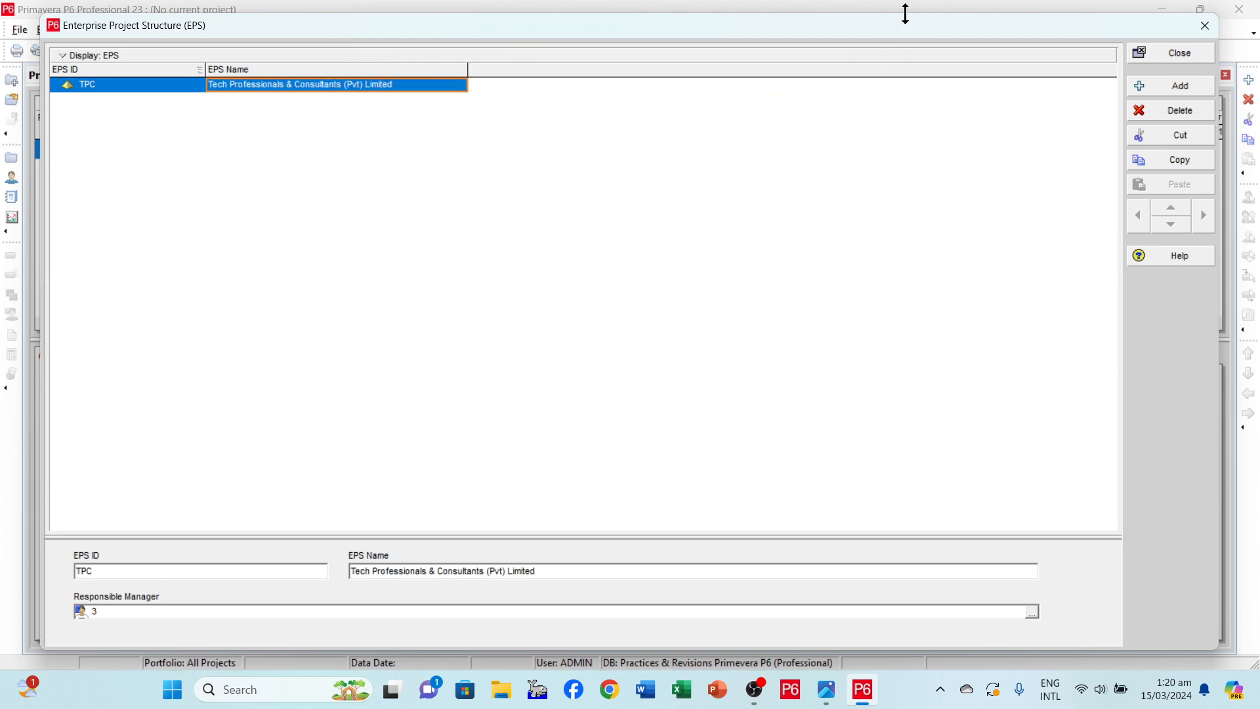
{"action": "left_click_drag", "start_coordinate": [906, 19], "coordinate": [903, 191]}
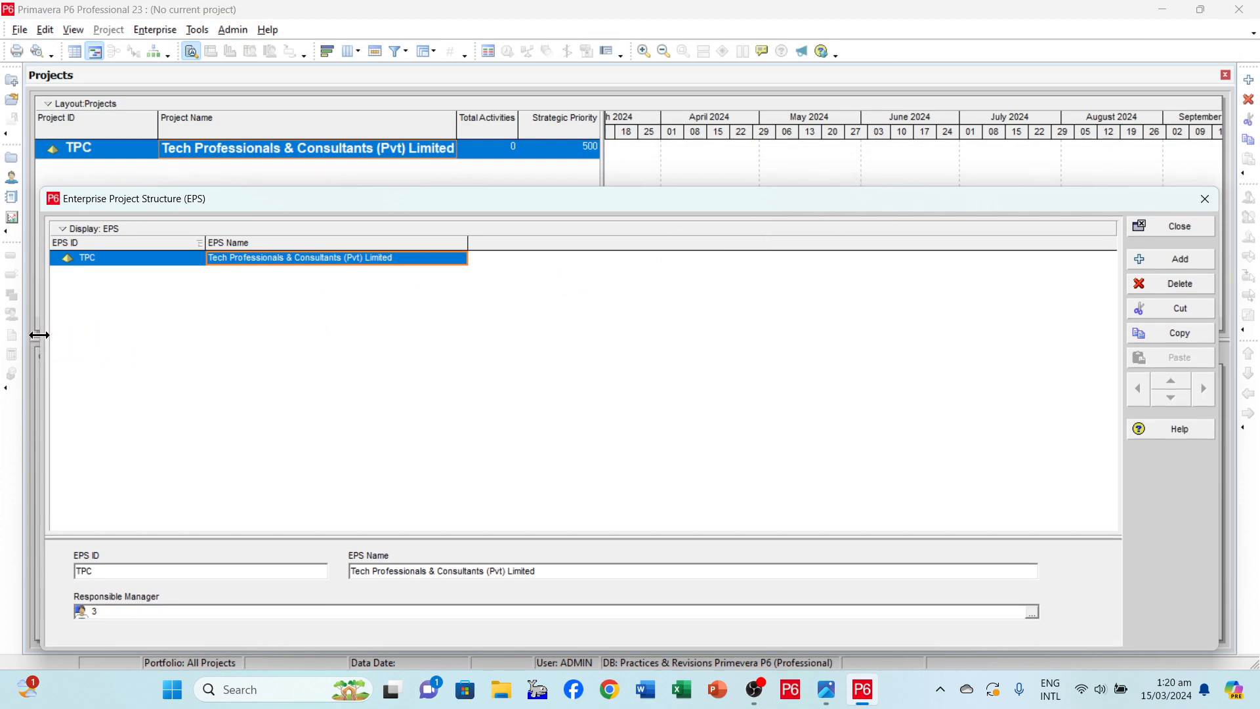
{"action": "left_click_drag", "start_coordinate": [39, 335], "coordinate": [326, 328]}
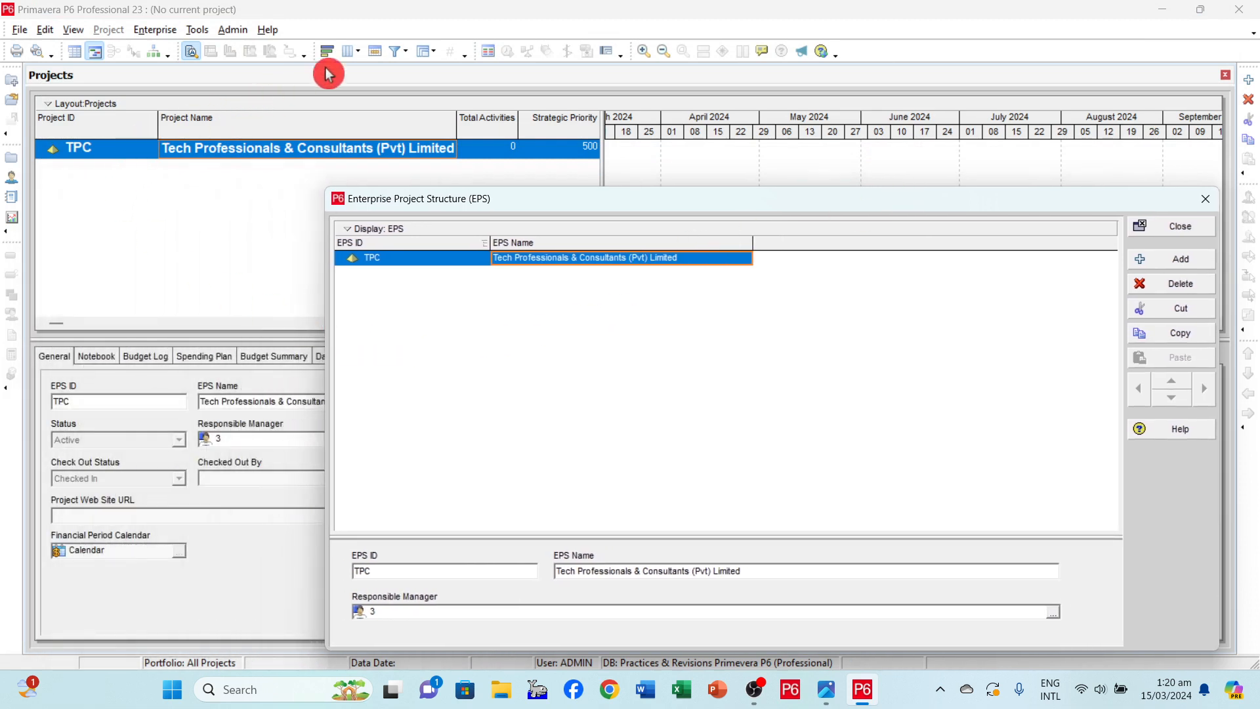
{"action": "left_click_drag", "start_coordinate": [871, 207], "coordinate": [831, 77]}
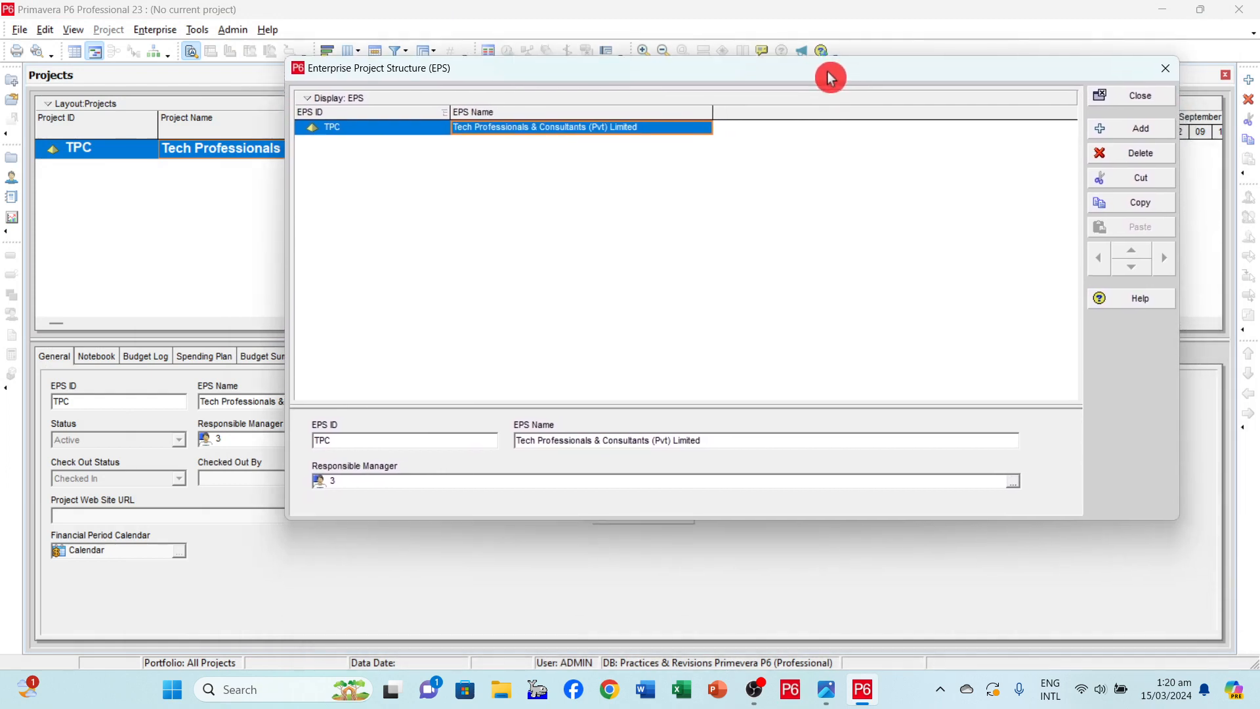
- Add an EPS node under TPC with ID Consult and name Consultancy
{"action": "left_click", "coordinate": [1132, 131]}
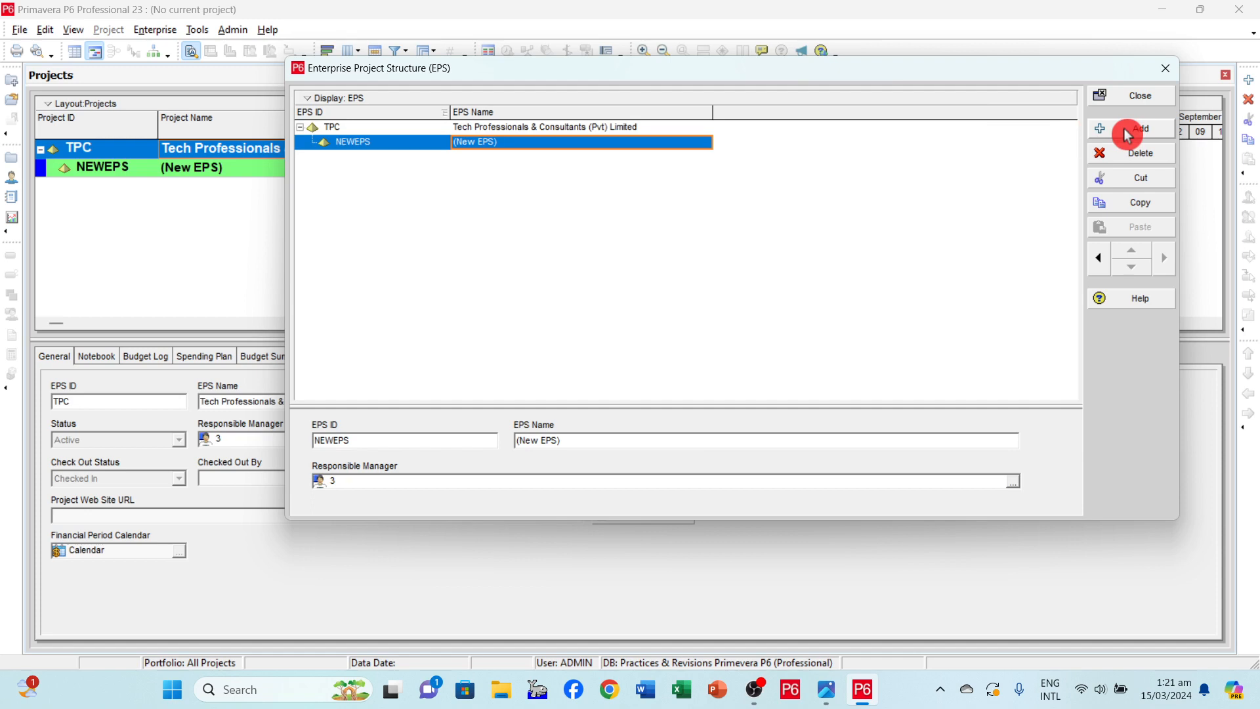
{"action": "left_click", "coordinate": [387, 143]}
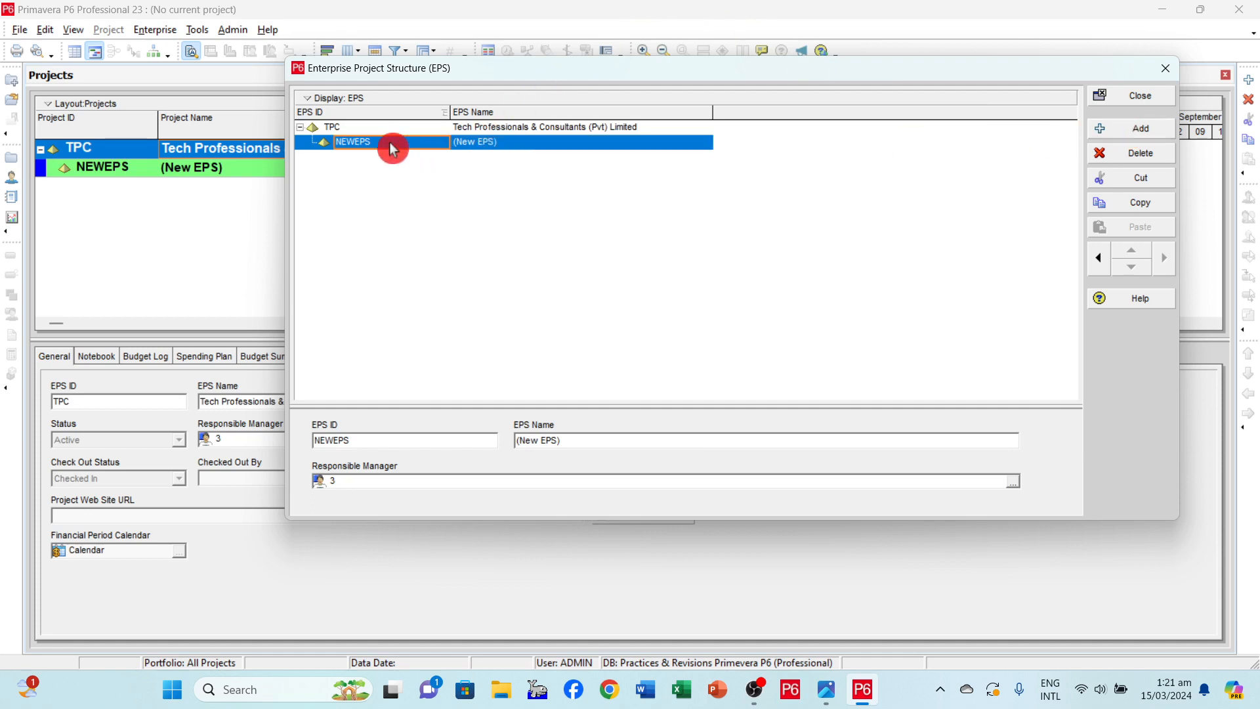
{"action": "type", "text": "Co"}
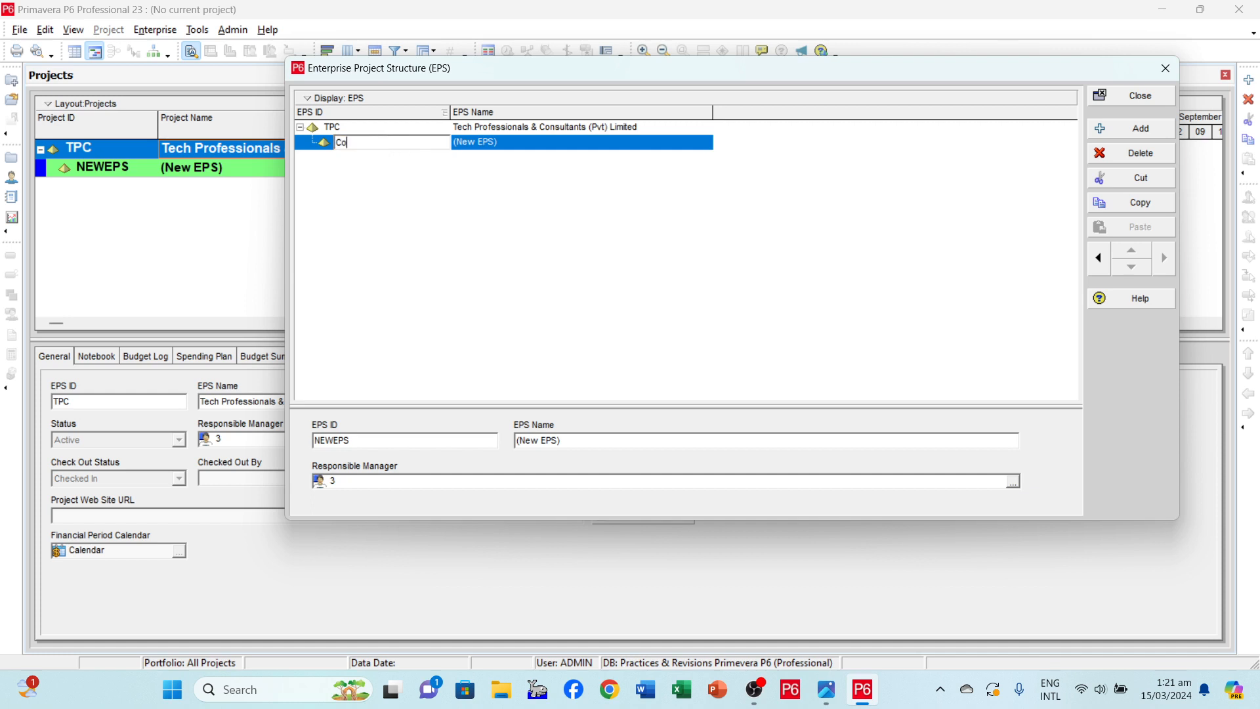
{"action": "type", "text": "nsult"}
{"action": "left_click", "coordinate": [514, 148]}
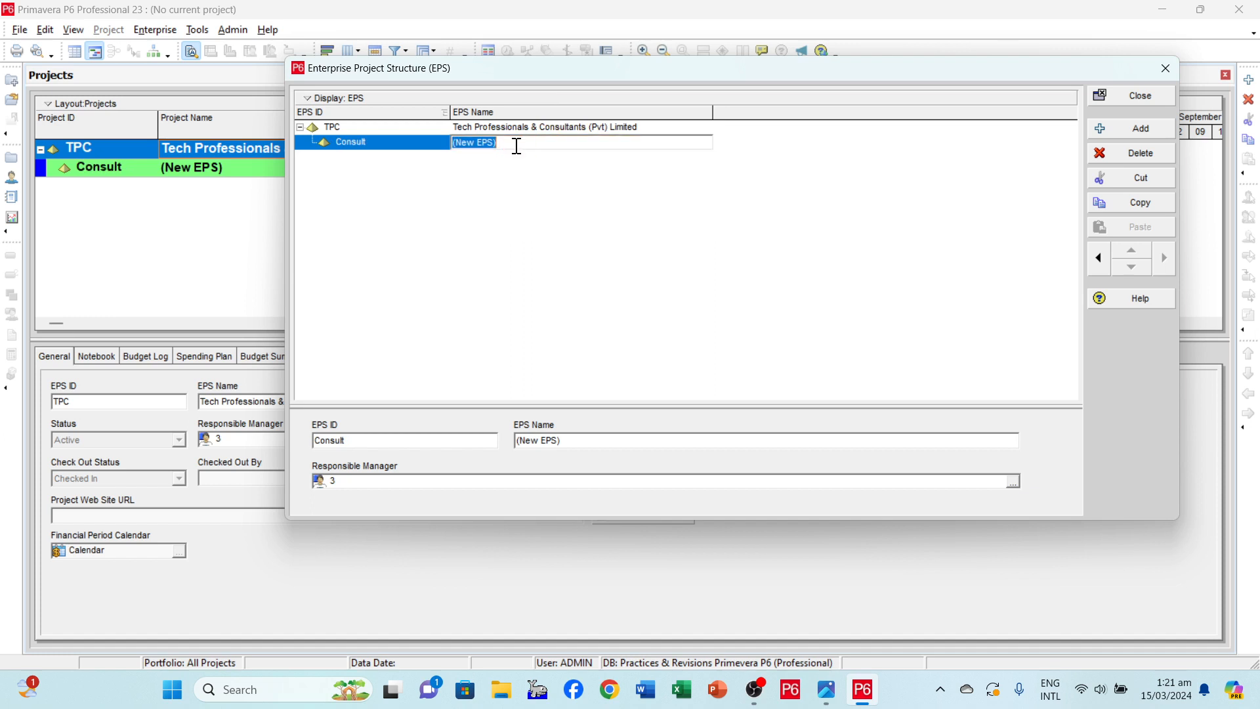
{"action": "type", "text": "Consultancy"}
- Add a second EPS node under TPC with ID Const and name Construction
{"action": "left_click", "coordinate": [1153, 133]}
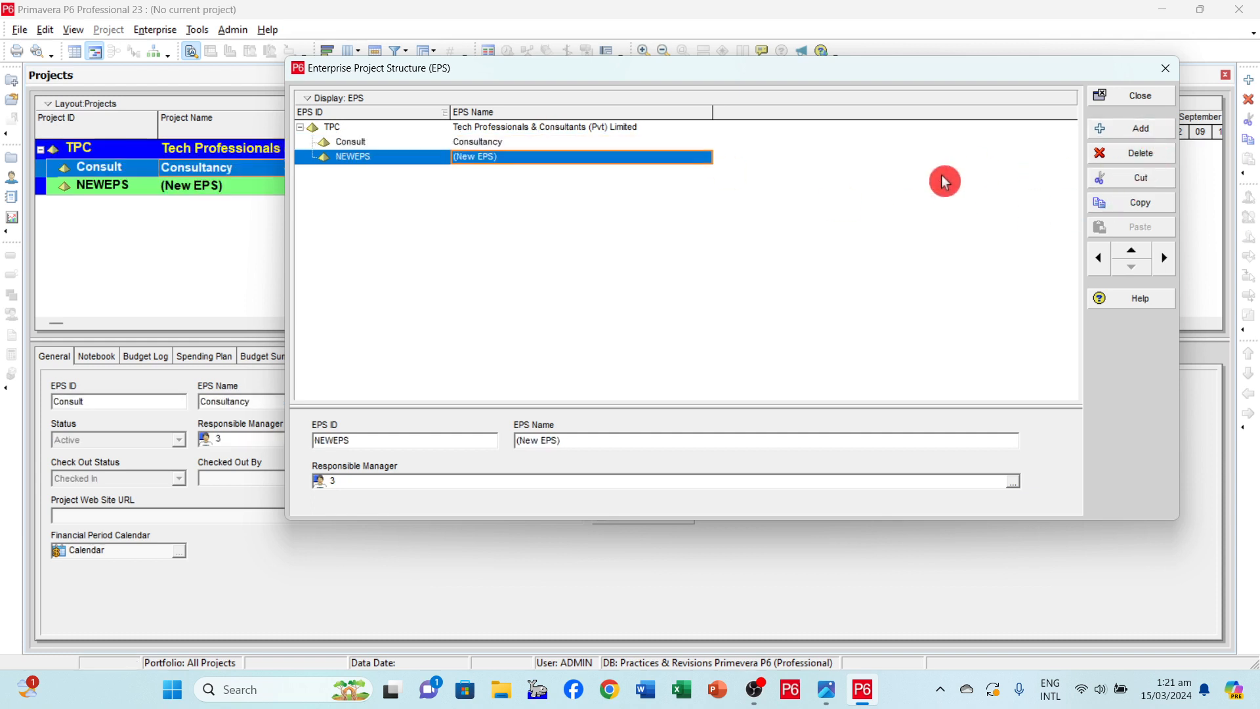
{"action": "left_click", "coordinate": [372, 159]}
{"action": "left_click", "coordinate": [372, 158]}
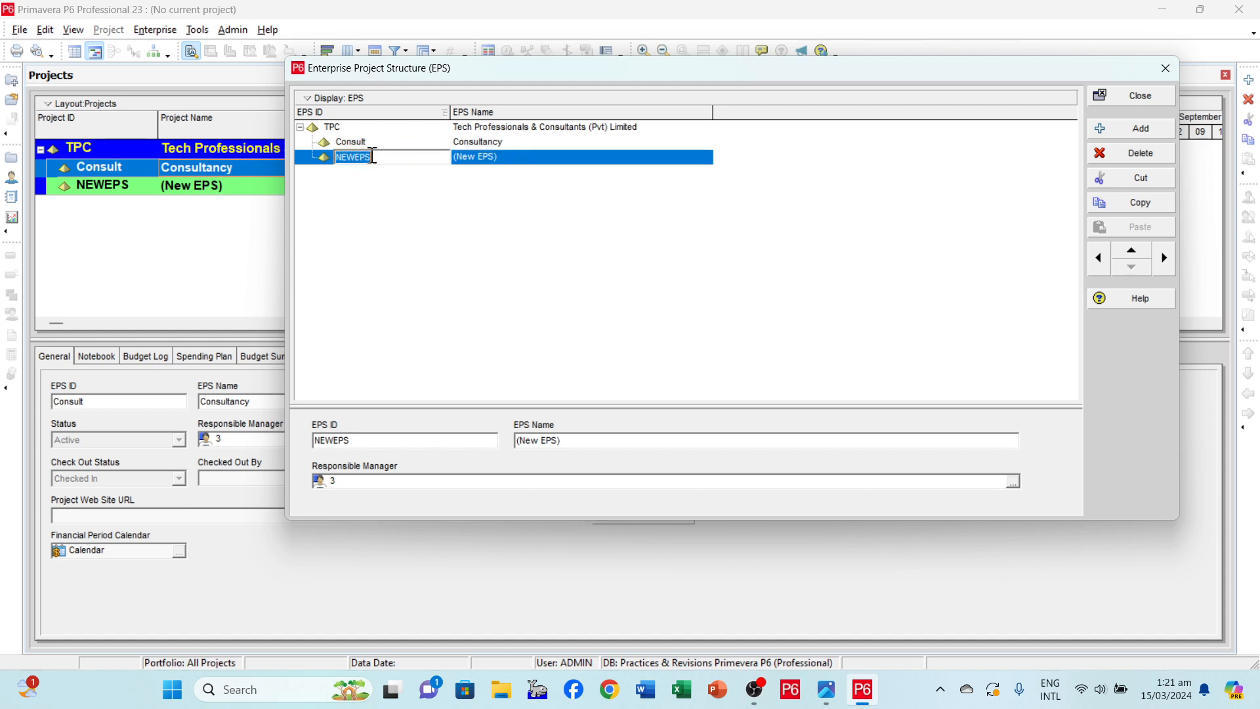
{"action": "type", "text": "Const"}
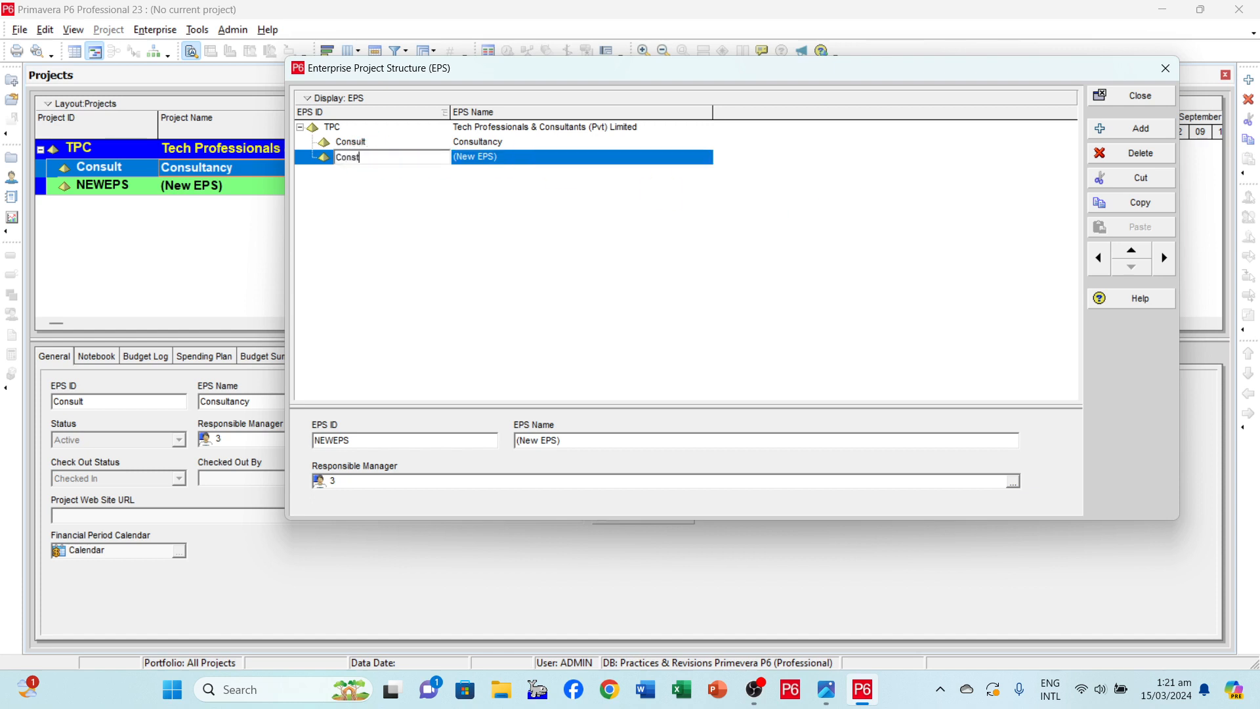
{"action": "left_click", "coordinate": [491, 156]}
{"action": "left_click", "coordinate": [510, 162]}
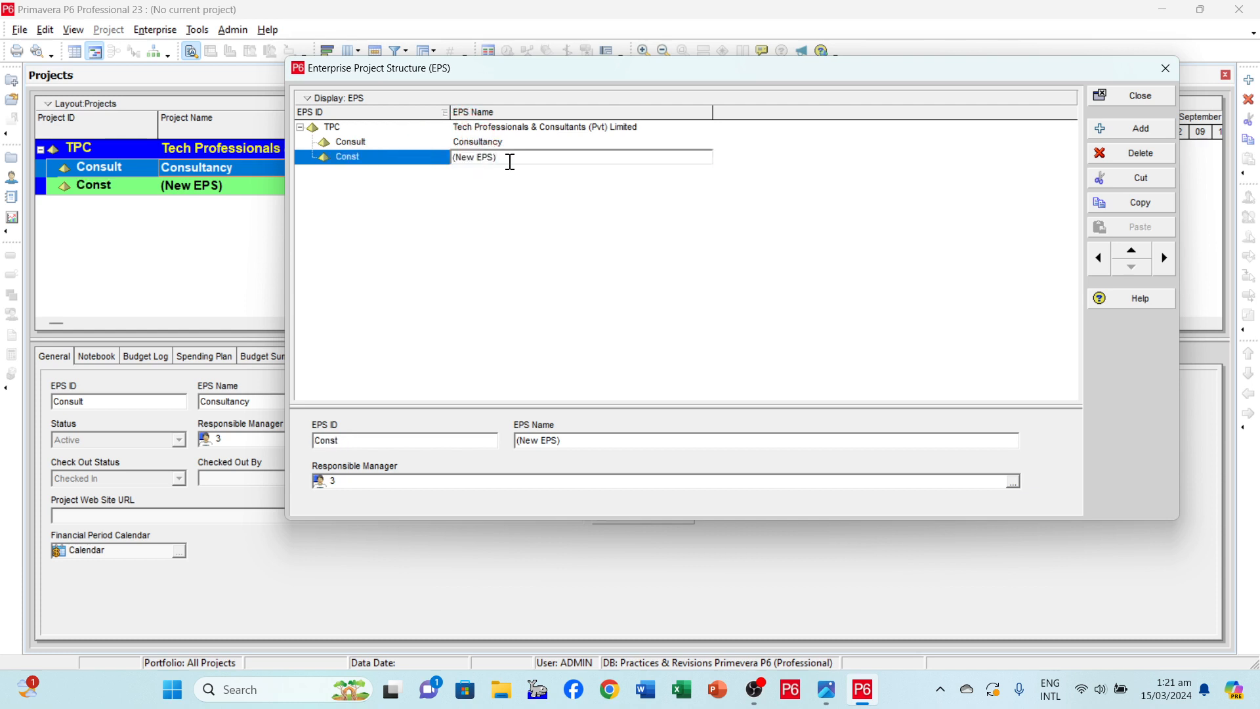
{"action": "left_click_drag", "start_coordinate": [509, 161], "coordinate": [438, 172]}
{"action": "type", "text": "Construction"}
{"action": "left_click", "coordinate": [695, 231]}
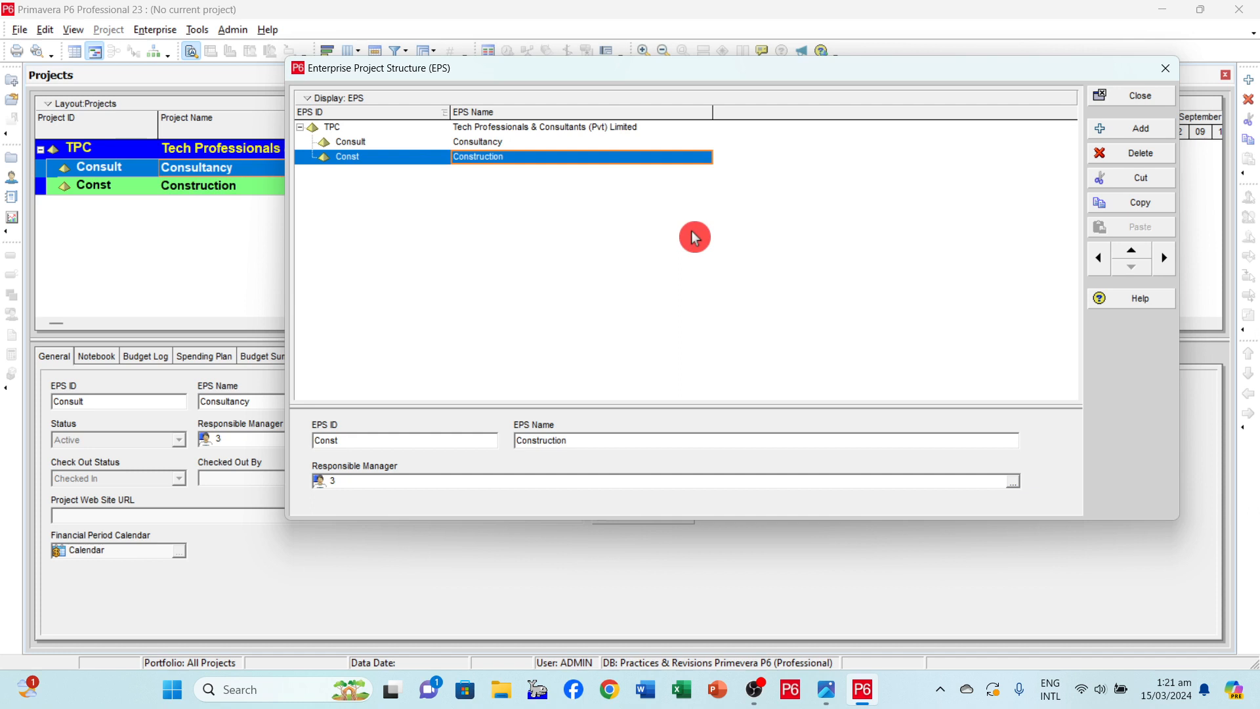
- Add an EPS node one level below Const with ID P&H and name Ports & Harbours
{"action": "left_click", "coordinate": [1130, 137]}
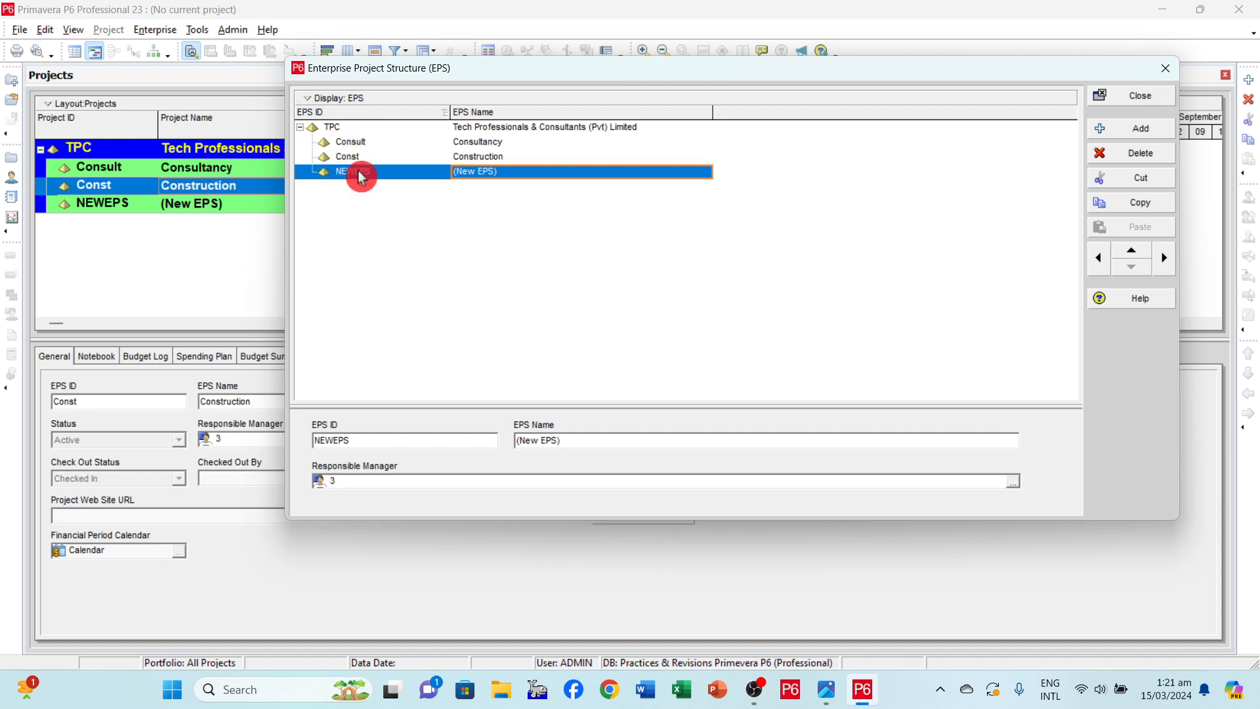
{"action": "left_click", "coordinate": [1167, 265]}
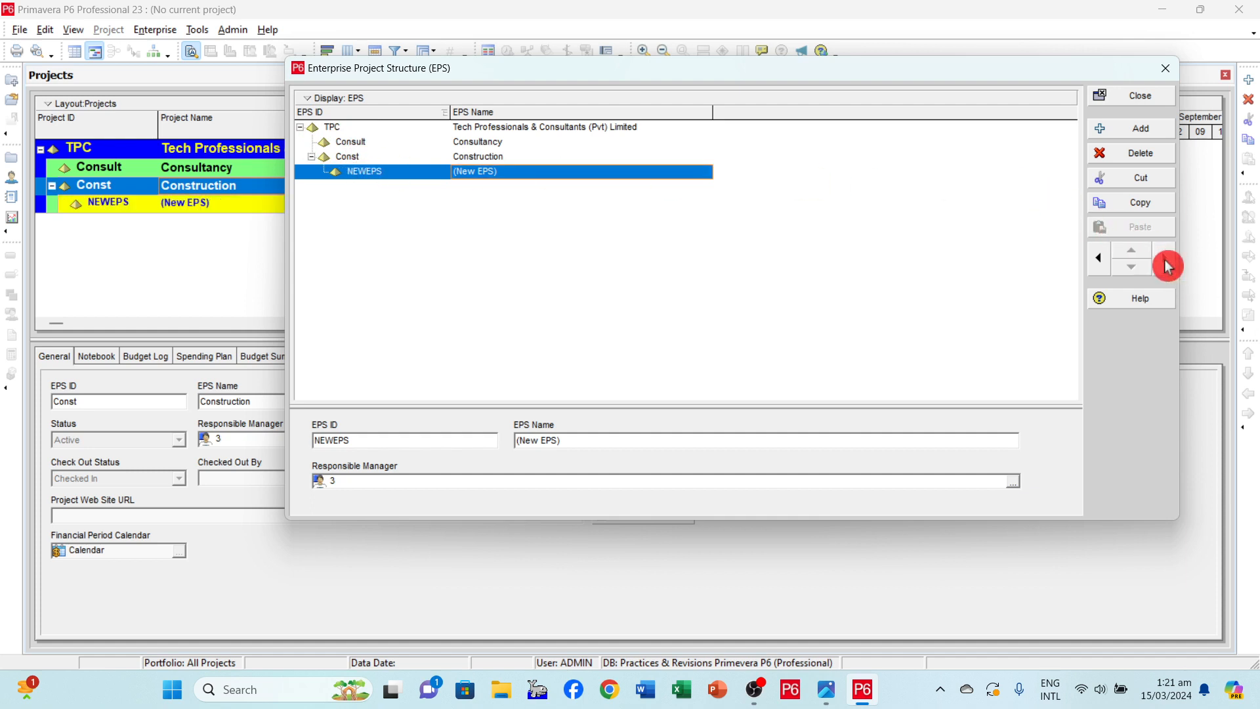
{"action": "left_click", "coordinate": [366, 171]}
{"action": "left_click_drag", "start_coordinate": [385, 170], "coordinate": [332, 175]}
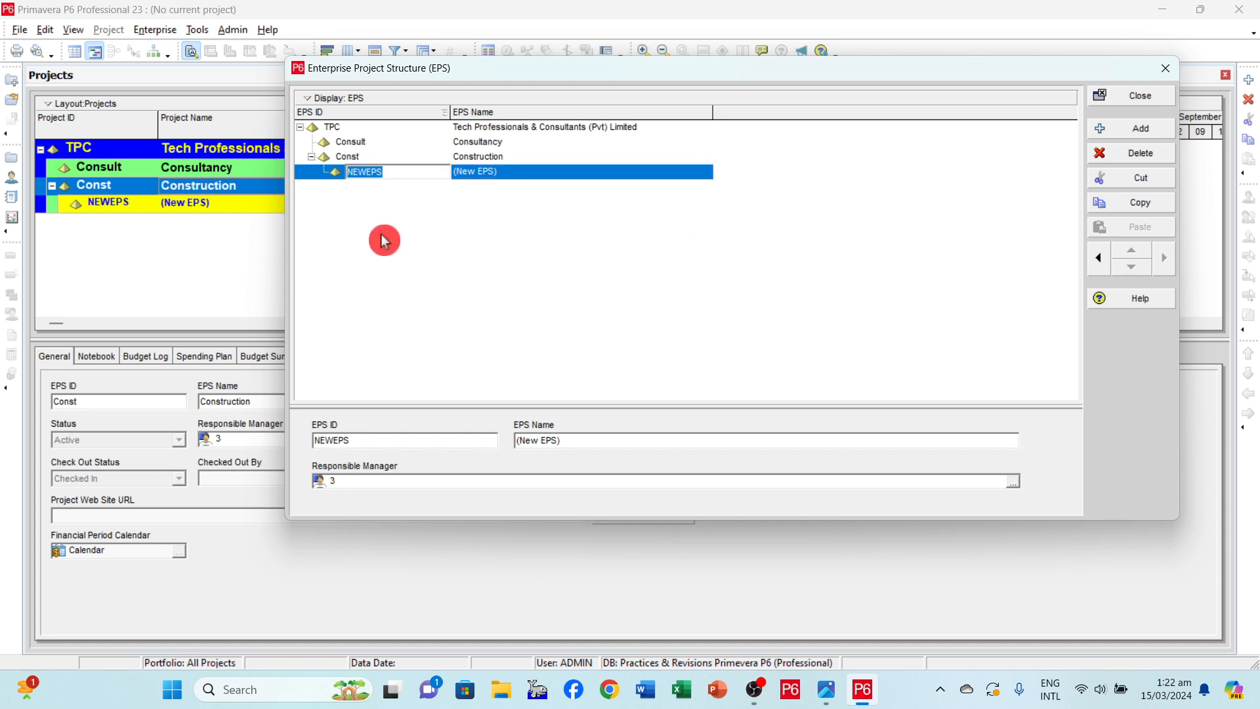
{"action": "type", "text": "Ports"}
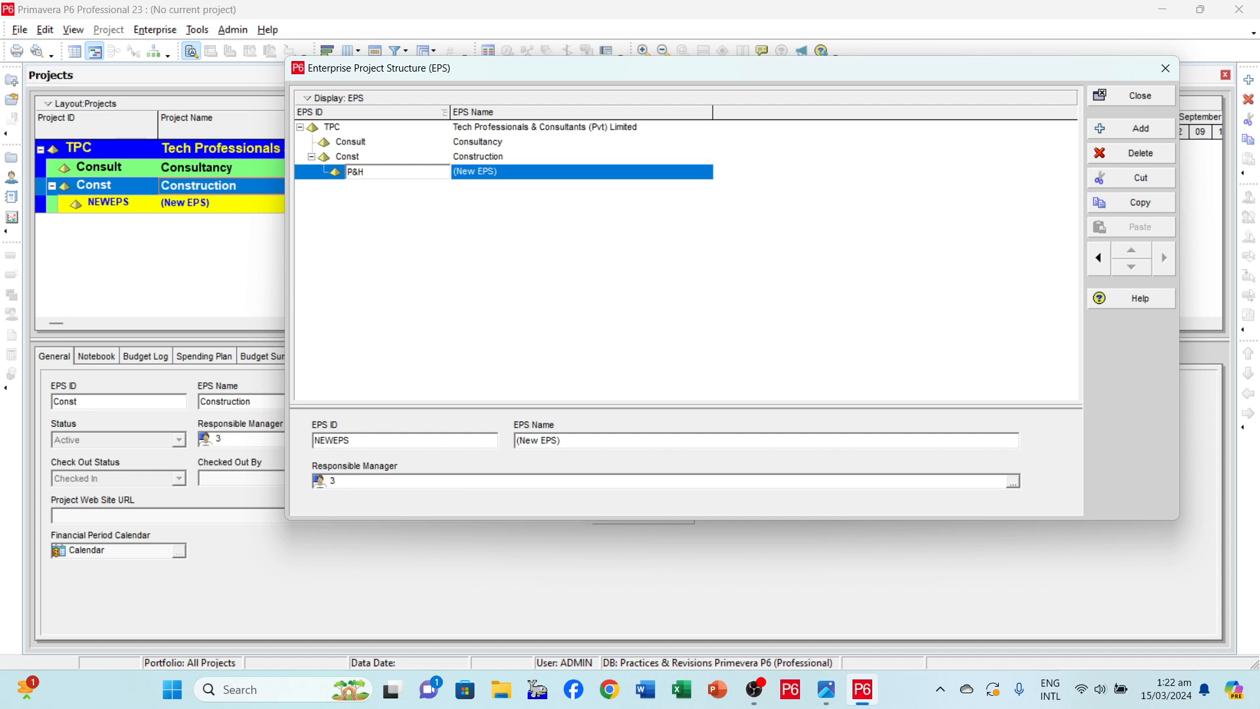
{"action": "left_click", "coordinate": [492, 172]}
{"action": "left_click_drag", "start_coordinate": [504, 175], "coordinate": [456, 176]}
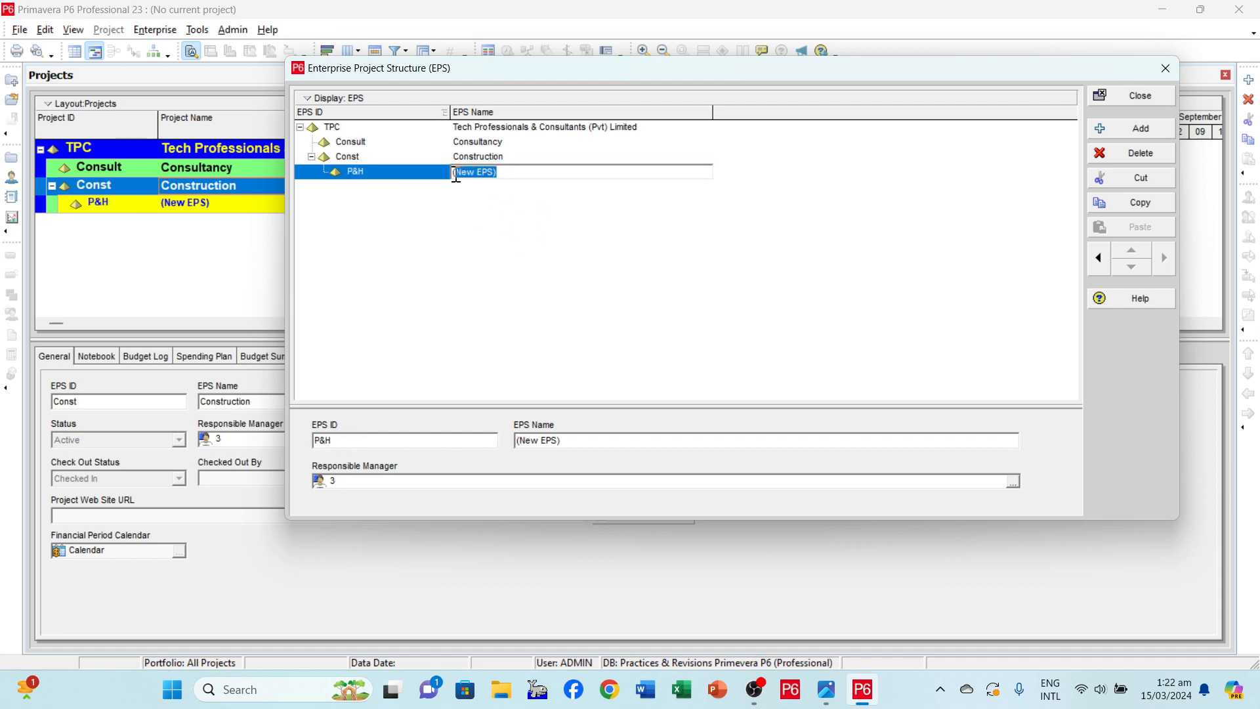
{"action": "type", "text": "Ports & Harbours"}
{"action": "left_click", "coordinate": [597, 230]}
- Add a second EPS node under Construction with ID Civ and name Civil
{"action": "left_click", "coordinate": [1153, 135]}
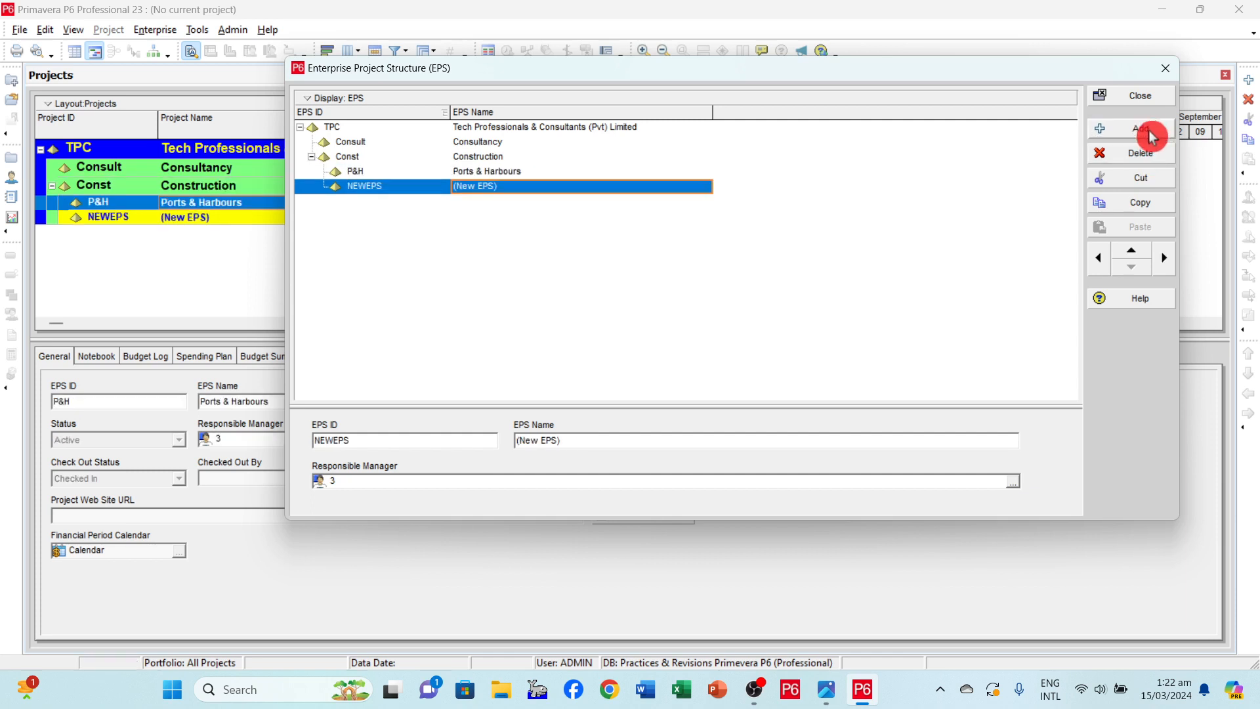
{"action": "left_click", "coordinate": [366, 189]}
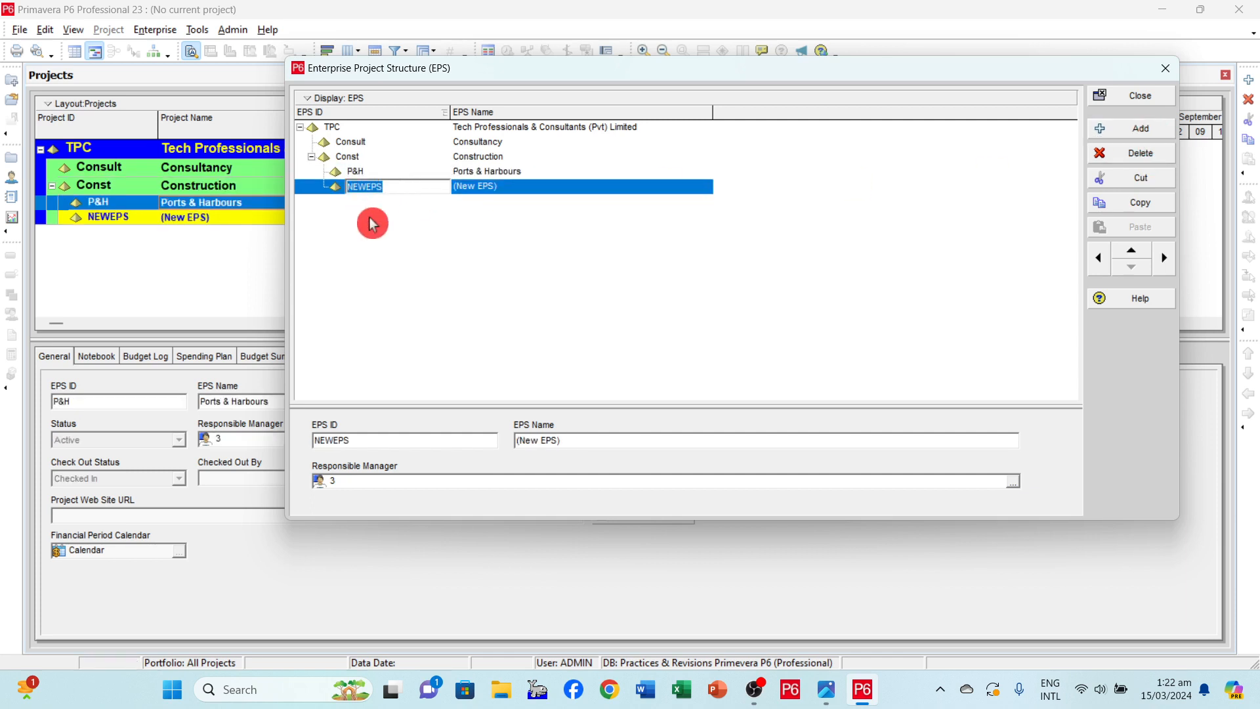
{"action": "type", "text": "Civ"}
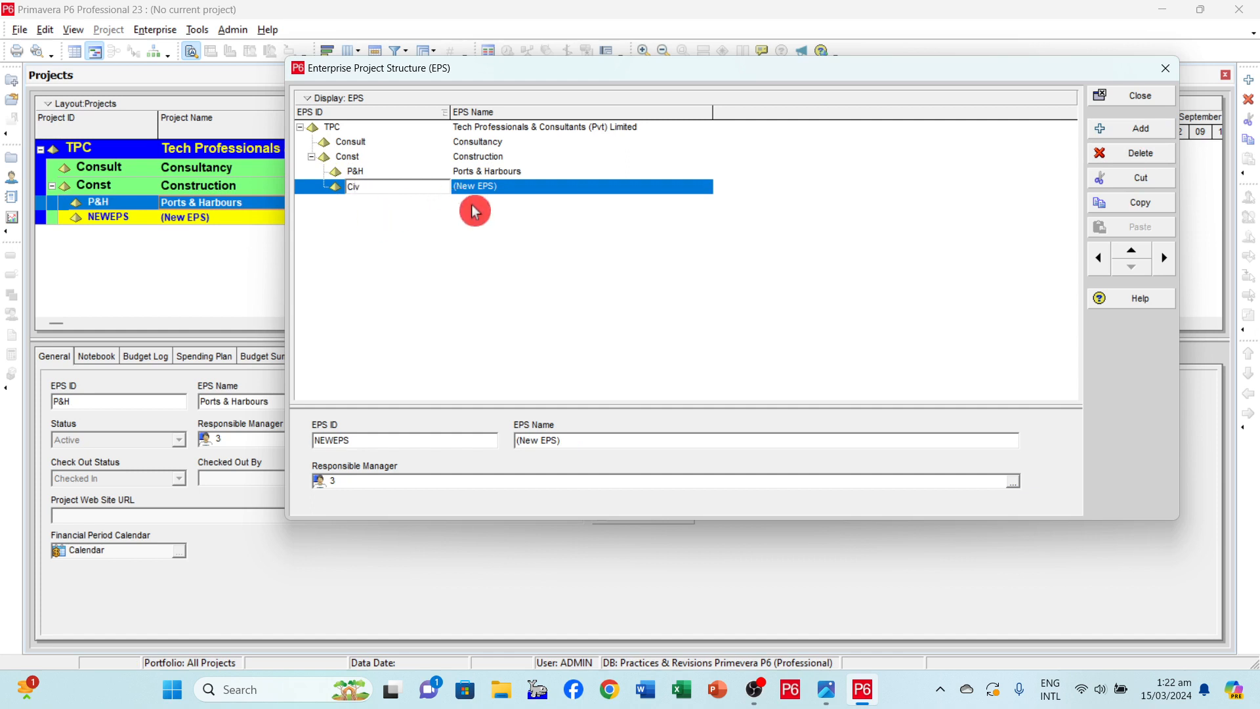
{"action": "left_click", "coordinate": [499, 188]}
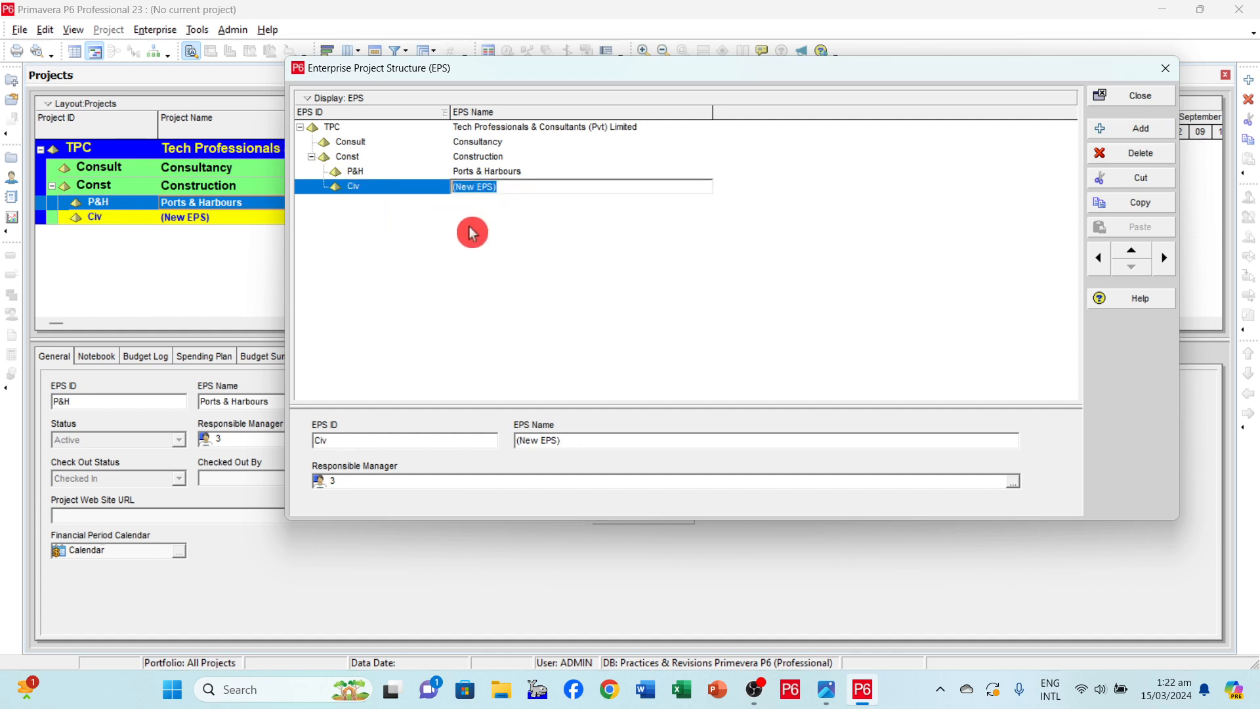
{"action": "type", "text": "Civil"}
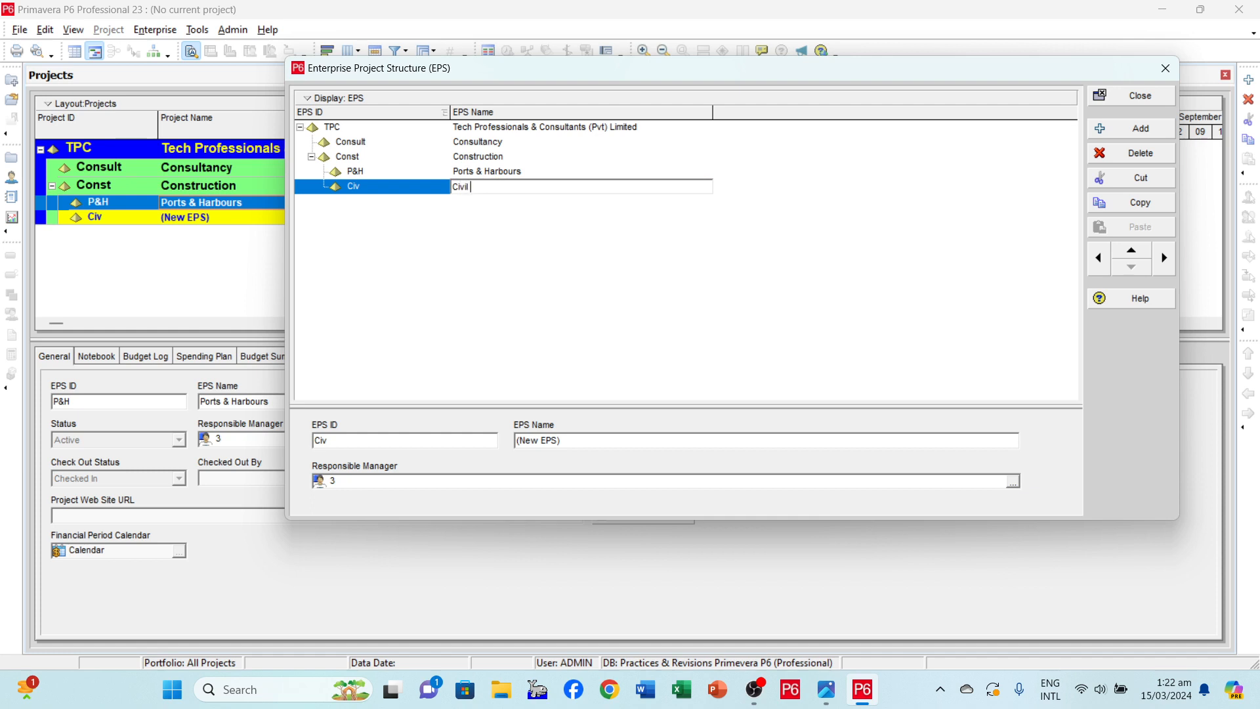
{"action": "key", "text": "Return"}
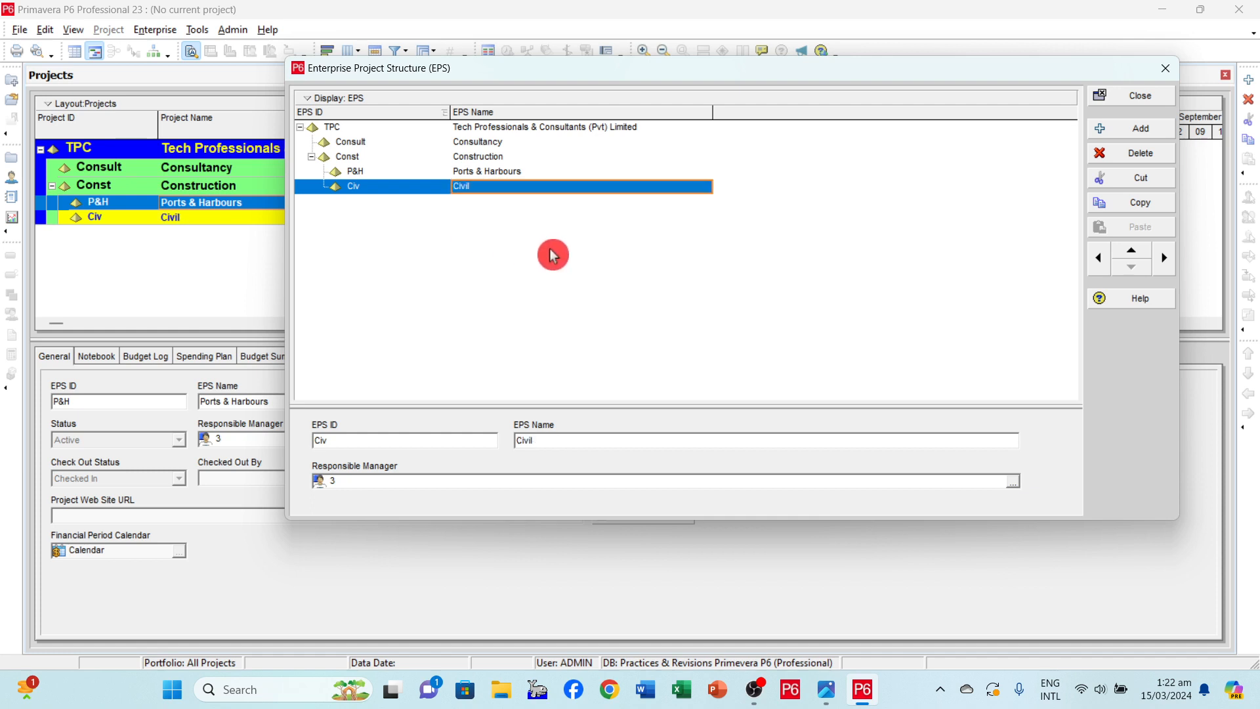
- Add a third EPS node under Construction with name Electrical and ID Elec
{"action": "left_click", "coordinate": [1126, 131]}
{"action": "type", "text": "E"}
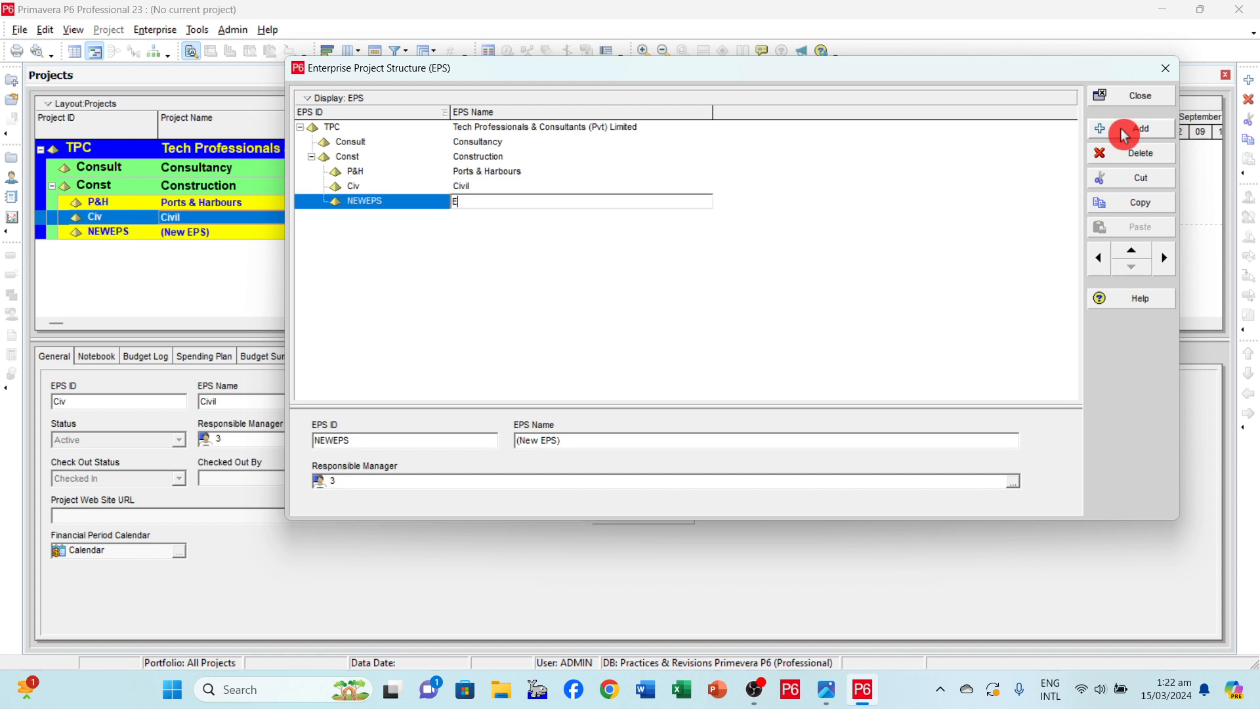
{"action": "type", "text": "lectrical"}
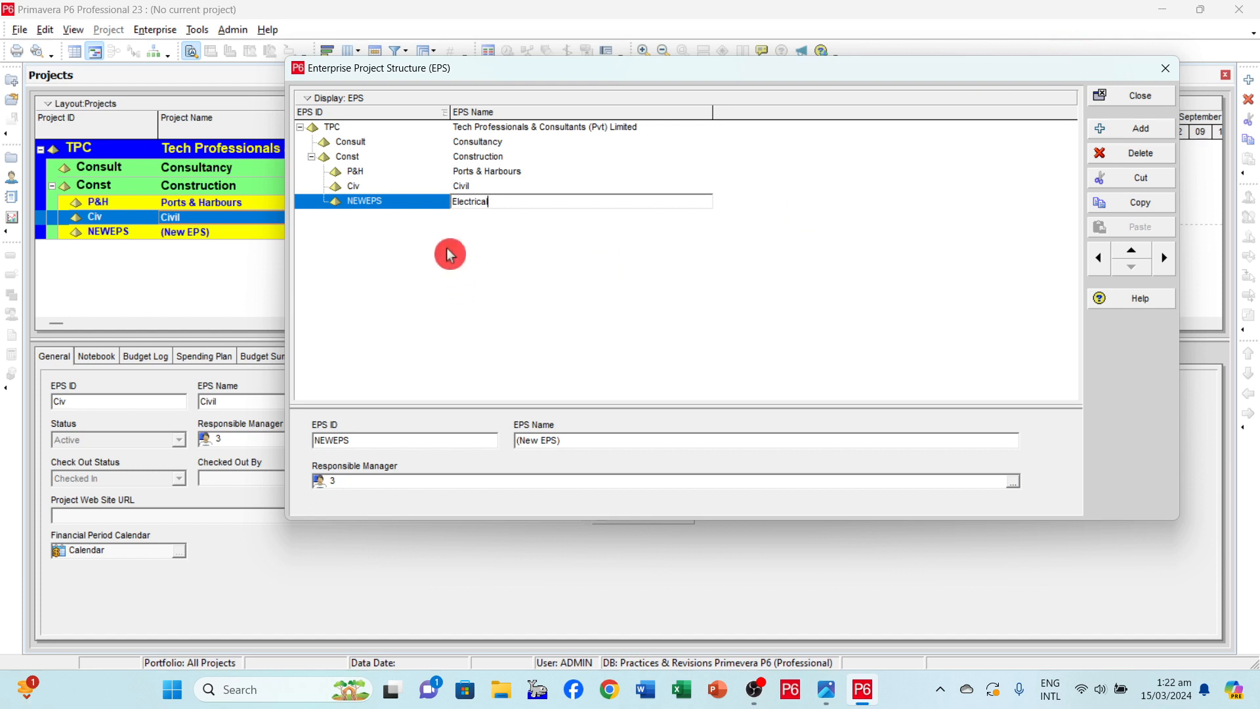
{"action": "left_click", "coordinate": [387, 201]}
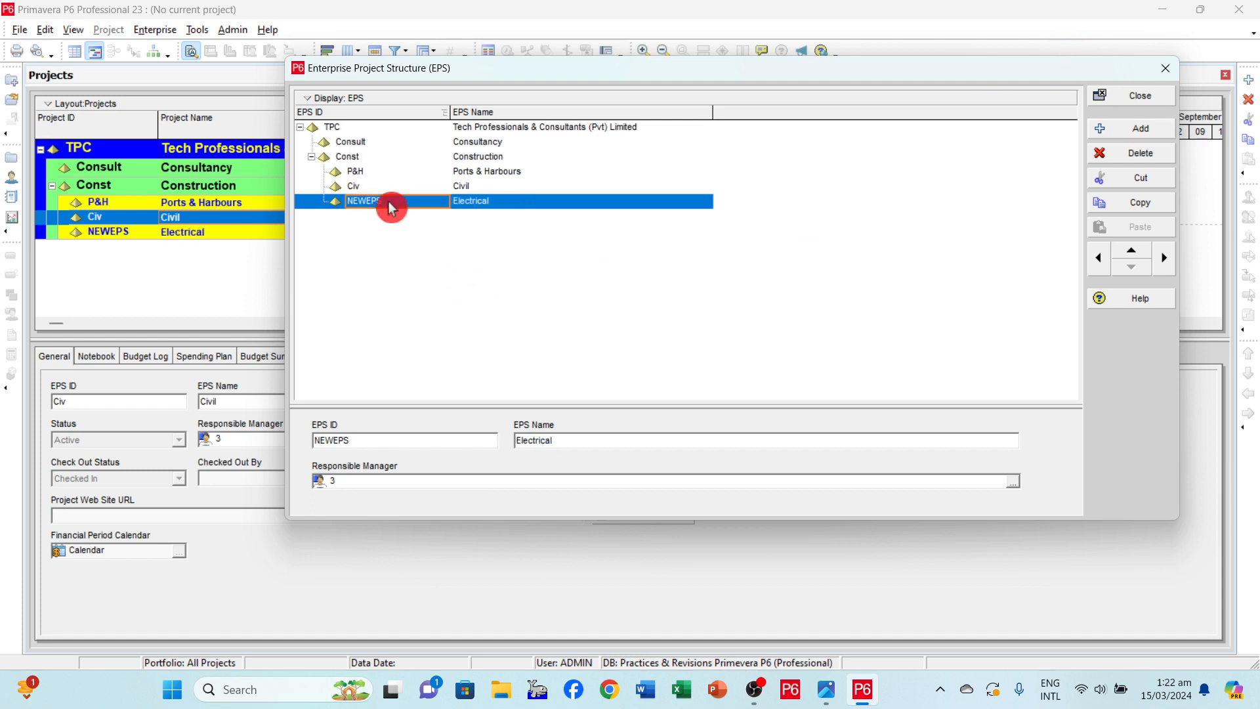
{"action": "type", "text": "E"}
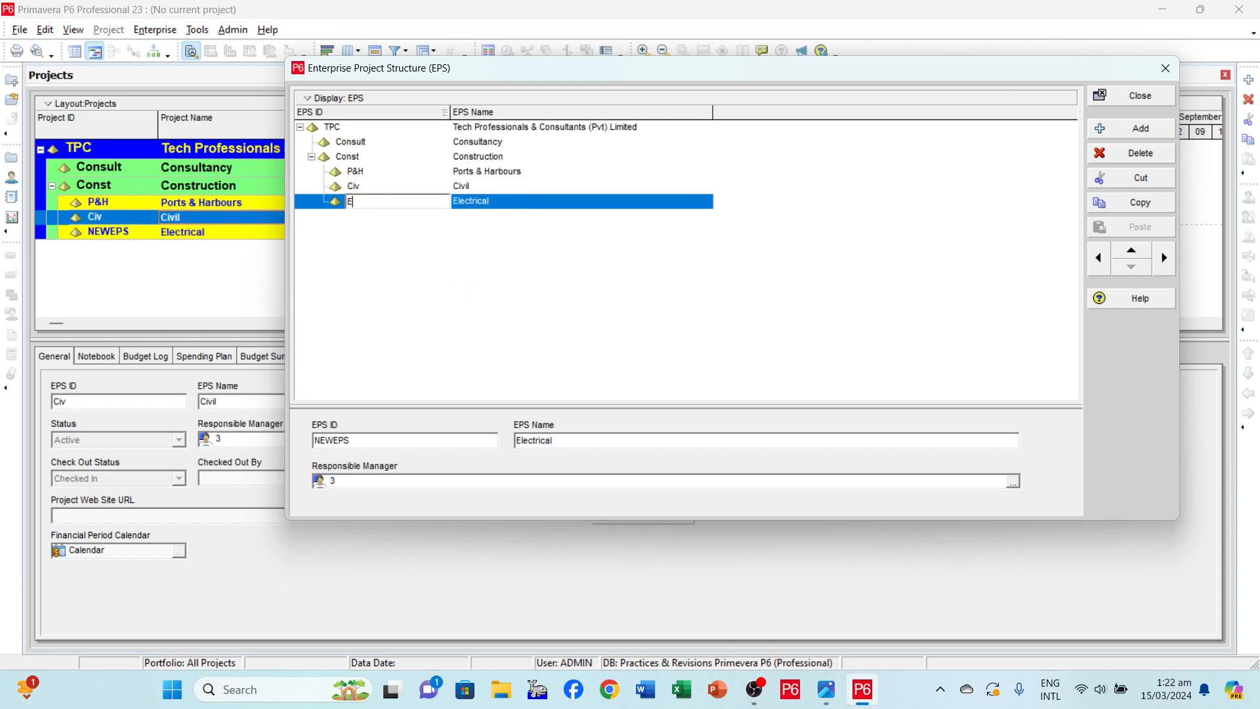
{"action": "type", "text": "lec"}
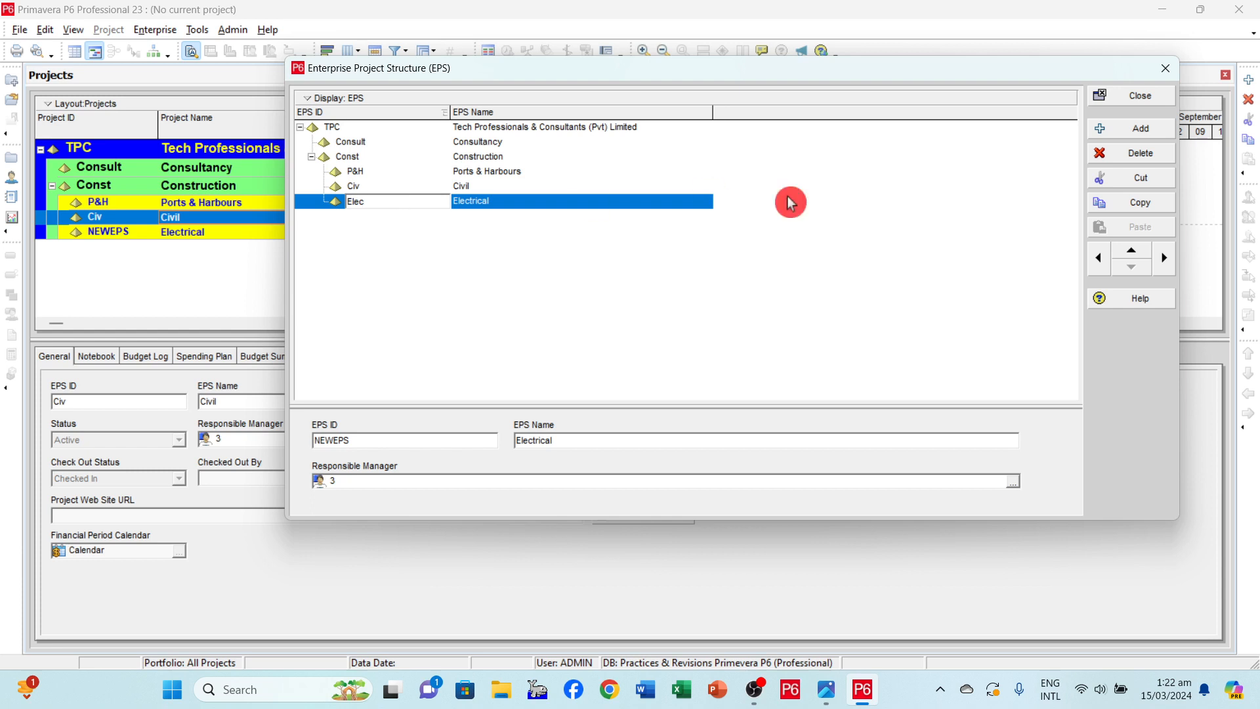
- Add a fourth EPS node under Construction with ID Mech and name Mechanical
{"action": "left_click", "coordinate": [1135, 133]}
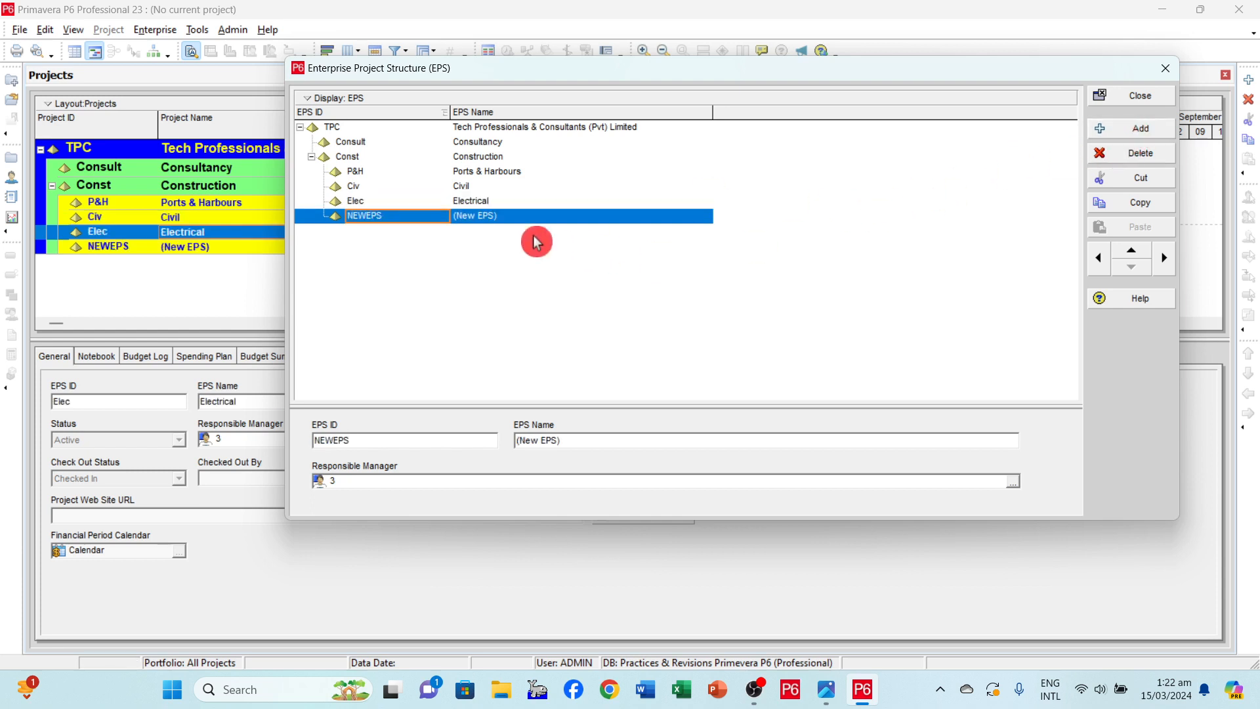
{"action": "left_click", "coordinate": [386, 216]}
{"action": "double_click", "coordinate": [387, 215]}
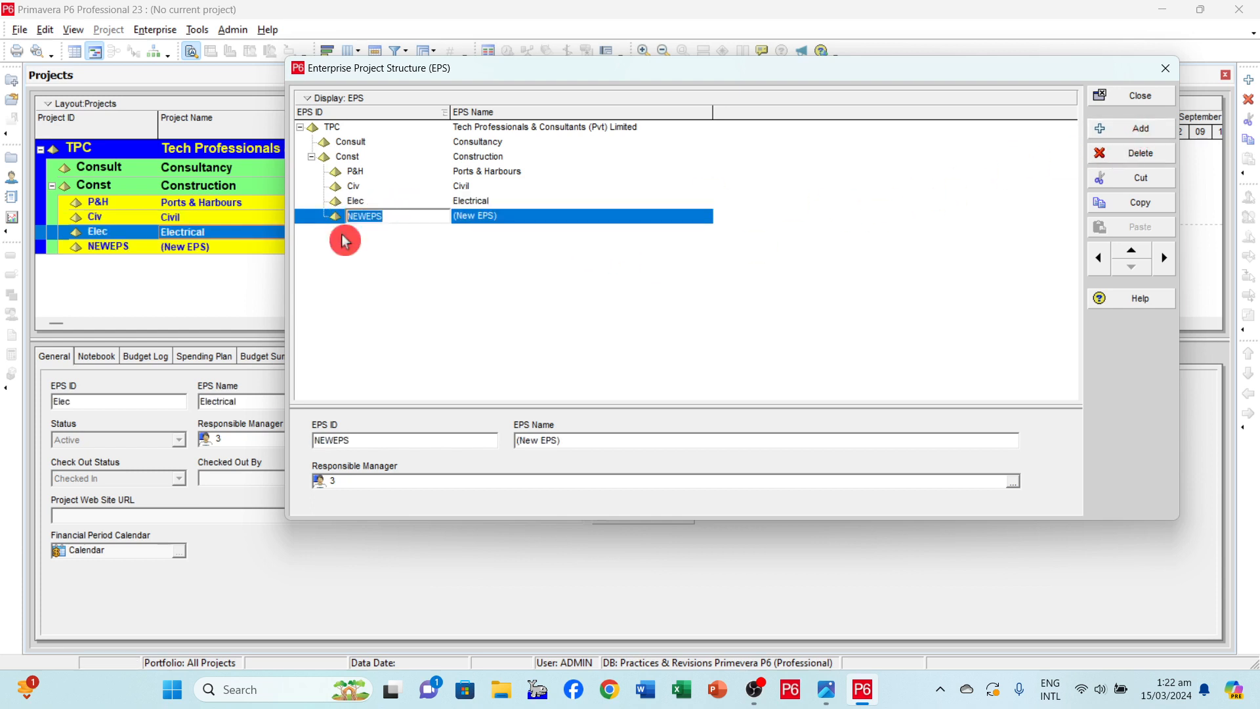
{"action": "type", "text": "Mech"}
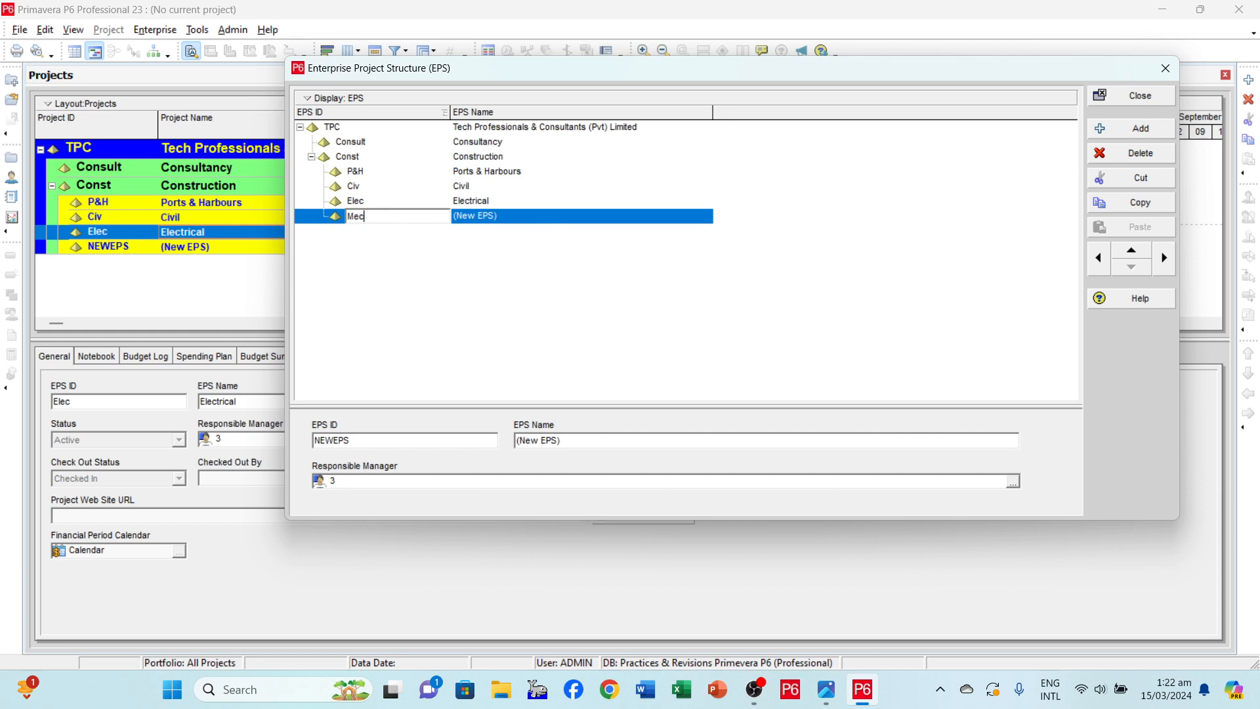
{"action": "left_click", "coordinate": [525, 216]}
{"action": "type", "text": "Me"}
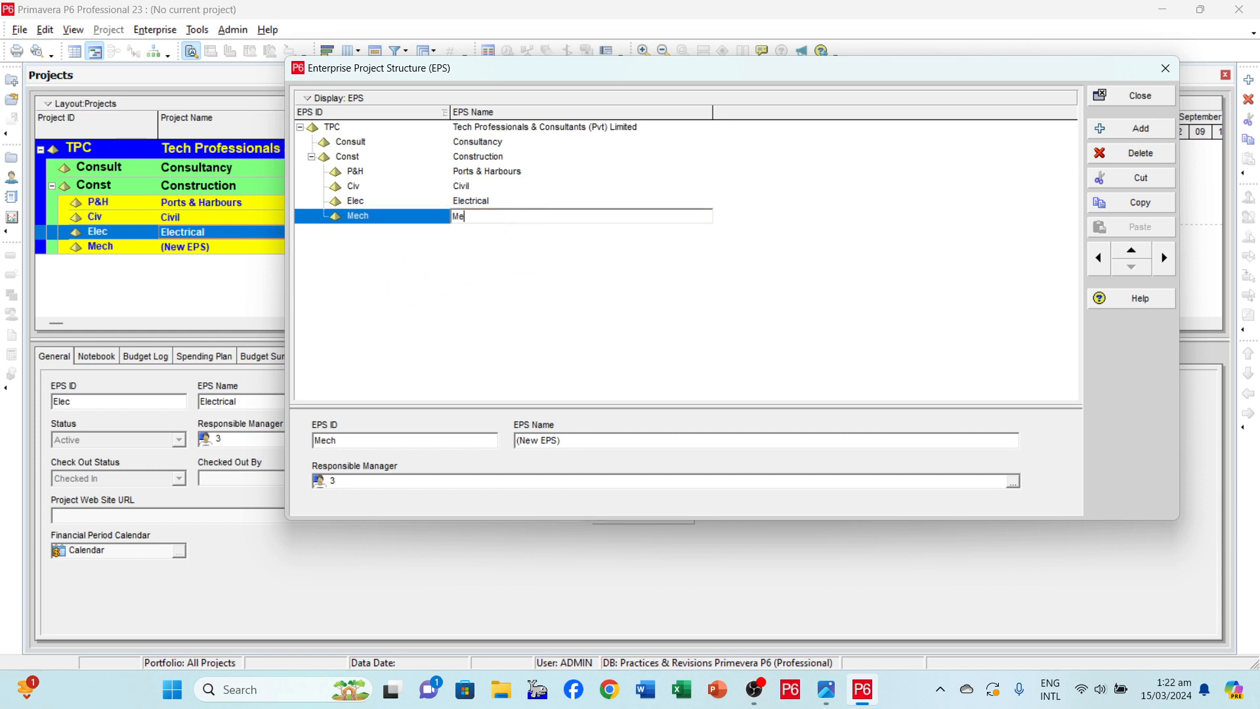
{"action": "type", "text": "chanical"}
- Add another EPS node after Mechanical and outdent it one level so it sits directly under TPC
{"action": "left_click", "coordinate": [1136, 130]}
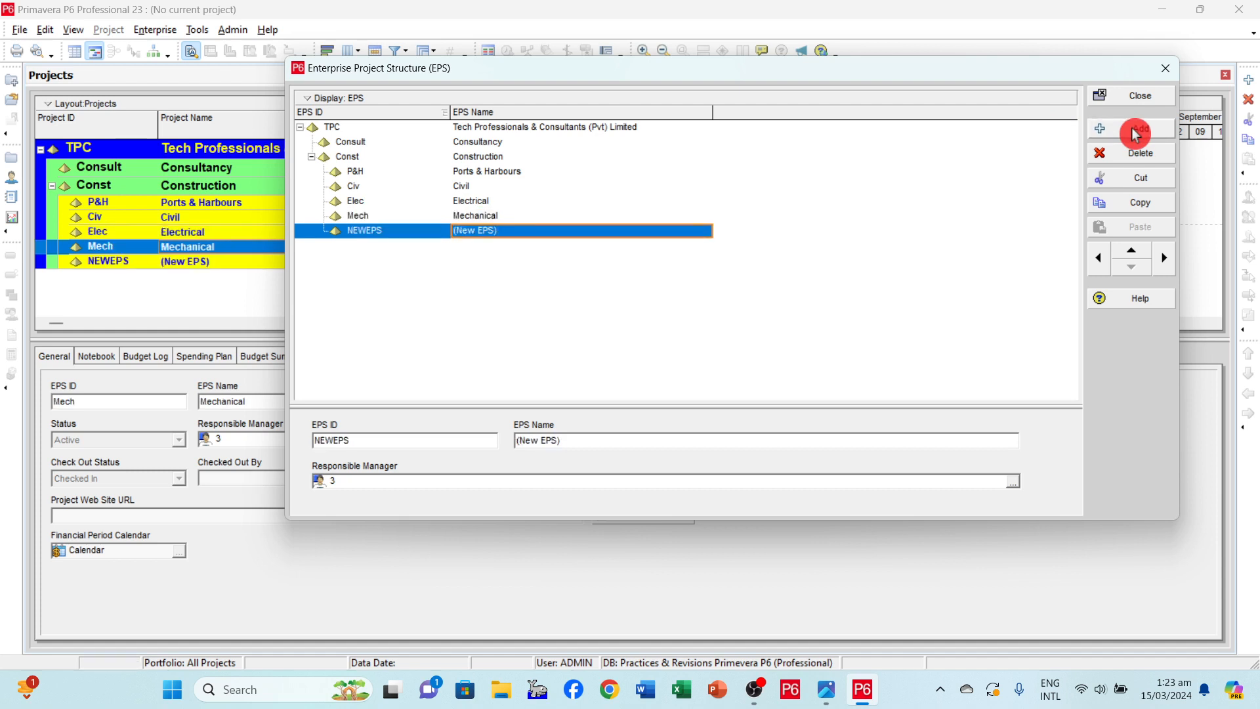
{"action": "left_click", "coordinate": [584, 235]}
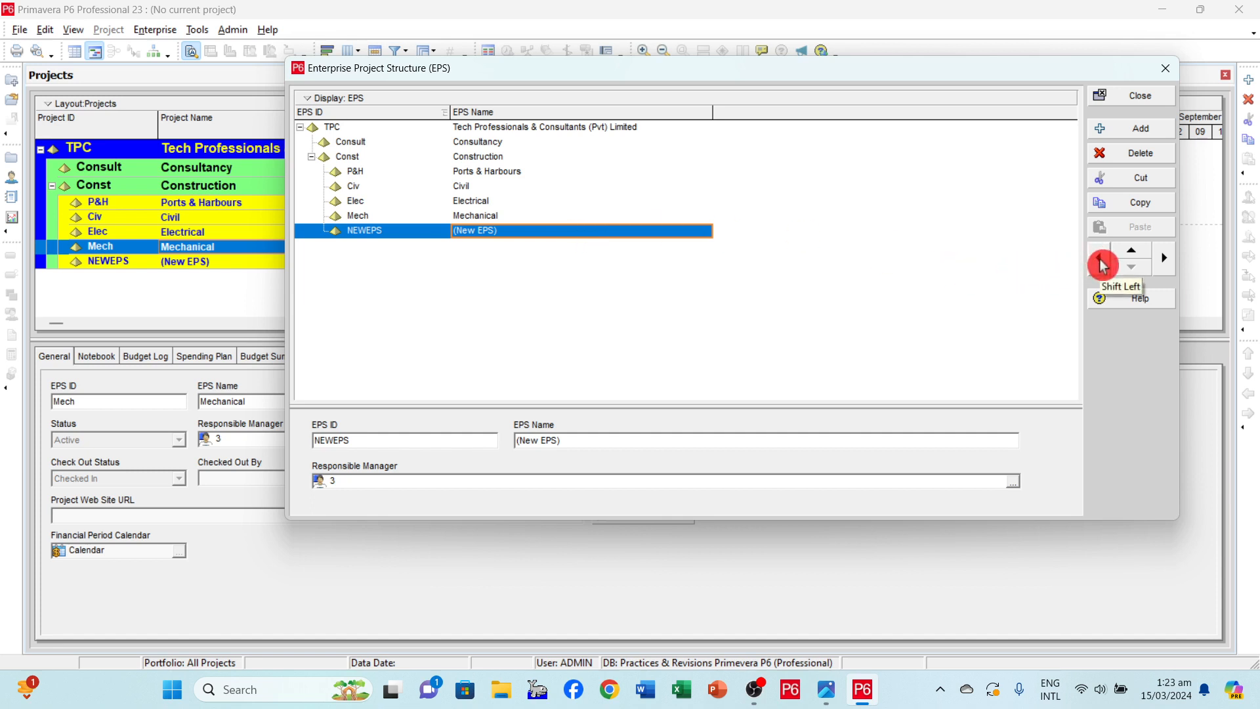
{"action": "left_click", "coordinate": [1103, 264]}
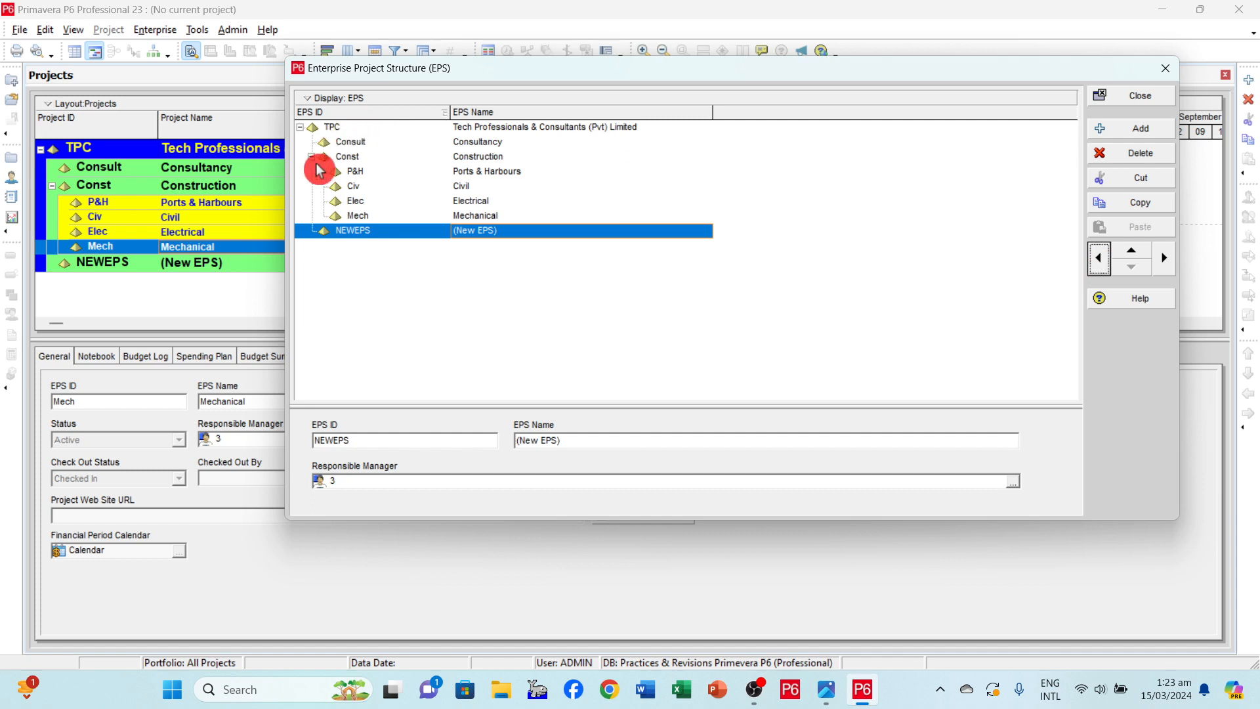
- Set the new outdented EPS node's ID to Procure and its name to Procurement
{"action": "left_click", "coordinate": [335, 231]}
{"action": "left_click_drag", "start_coordinate": [372, 230], "coordinate": [336, 228]}
{"action": "type", "text": "P"}
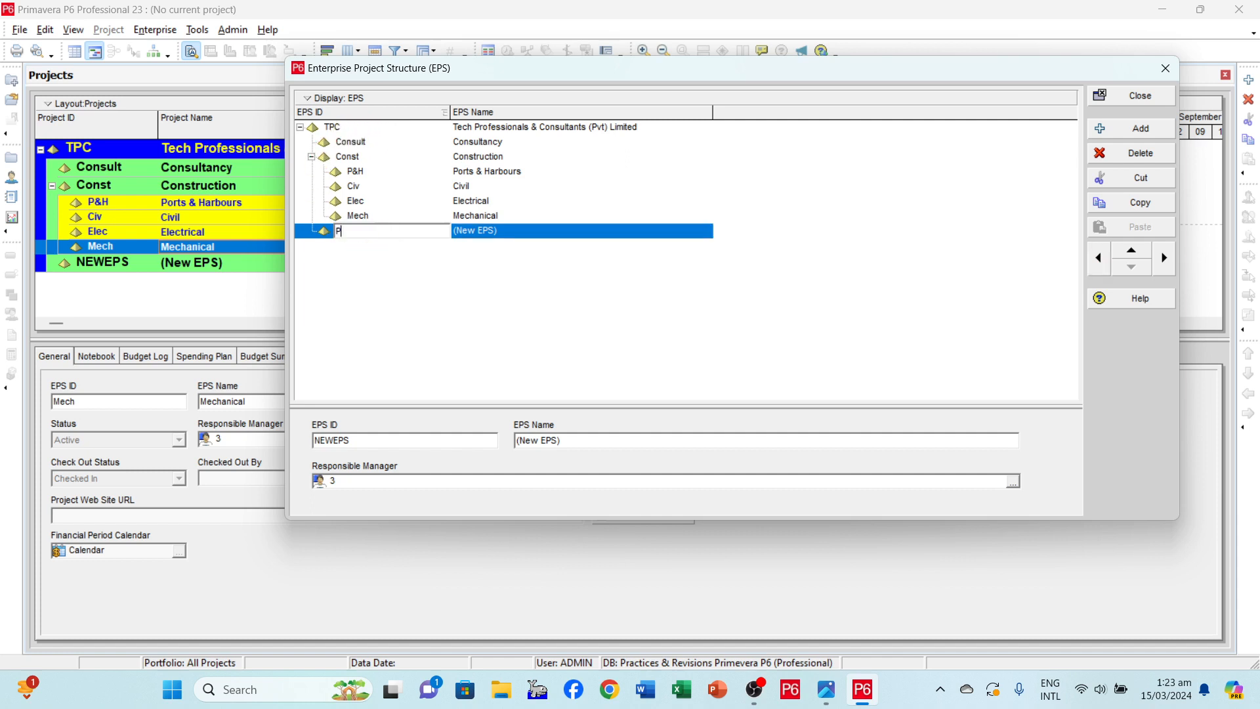
{"action": "type", "text": "rocuremen"}
{"action": "key", "text": "BackSpace"}
{"action": "key", "text": "BackSpace"}
{"action": "key", "text": "BackSpace"}
{"action": "key", "text": "BackSpace"}
{"action": "type", "text": "e"}
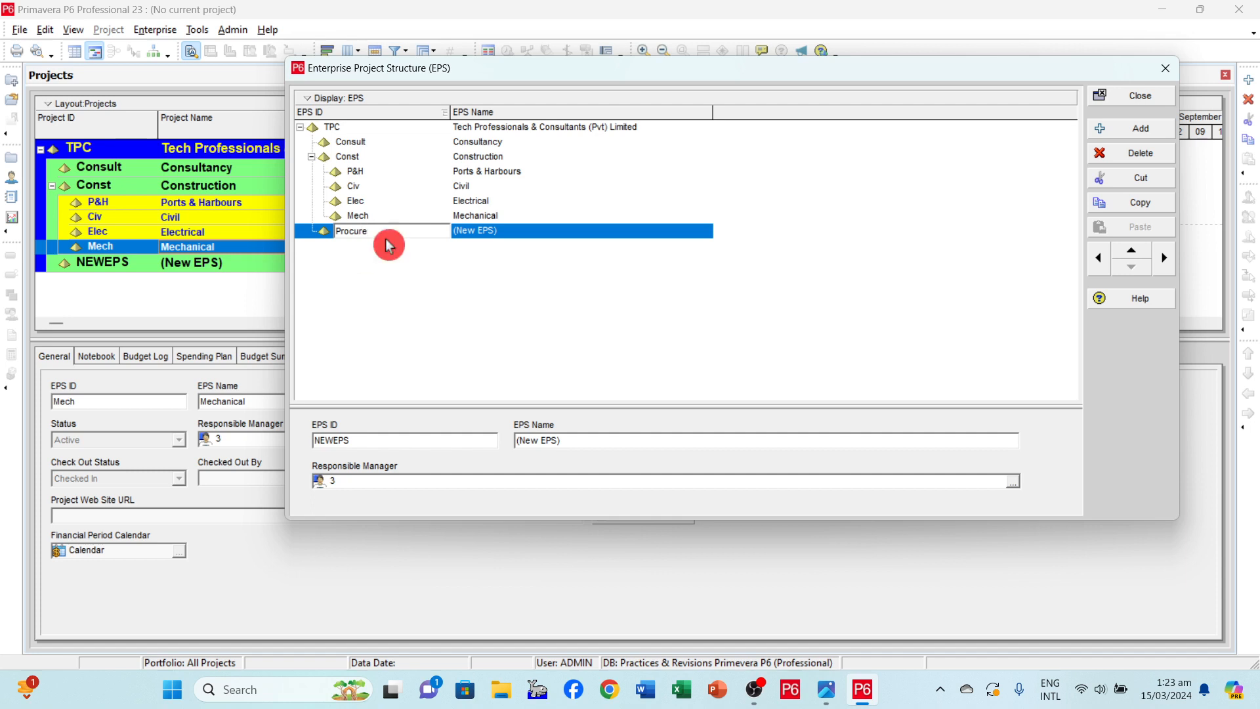
{"action": "left_click", "coordinate": [490, 233]}
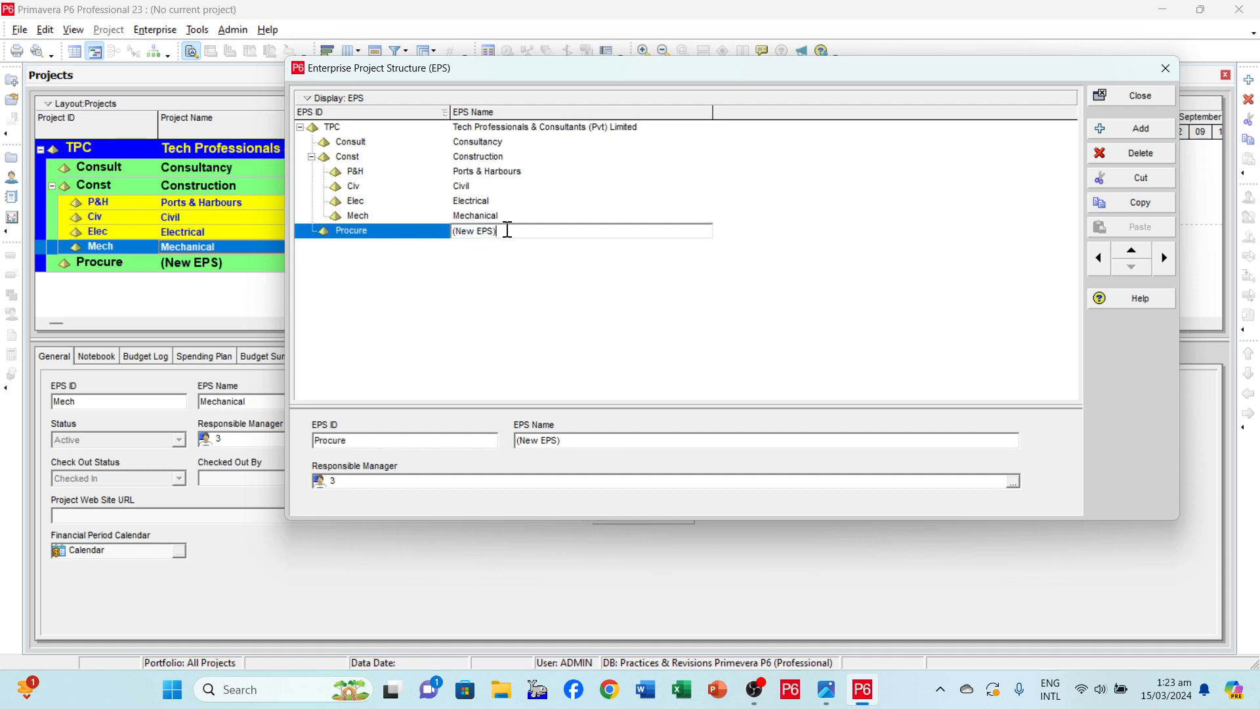
{"action": "type", "text": "Procurement"}
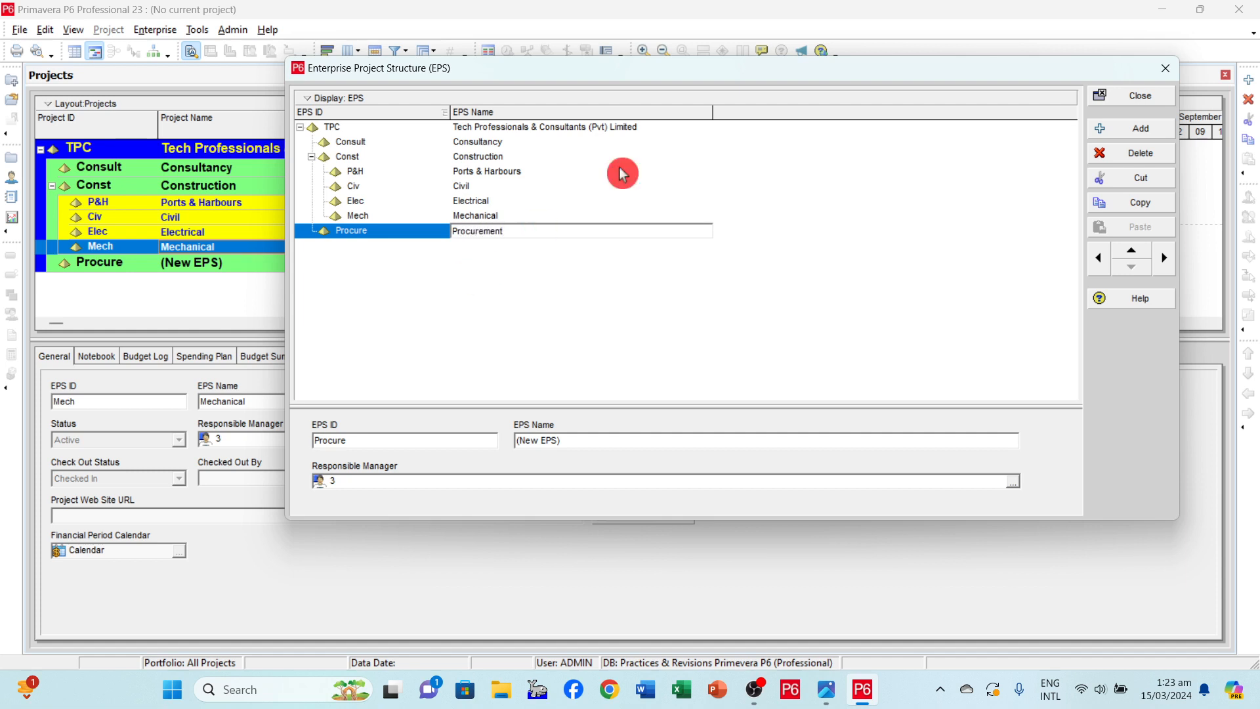
{"action": "left_click", "coordinate": [803, 301]}
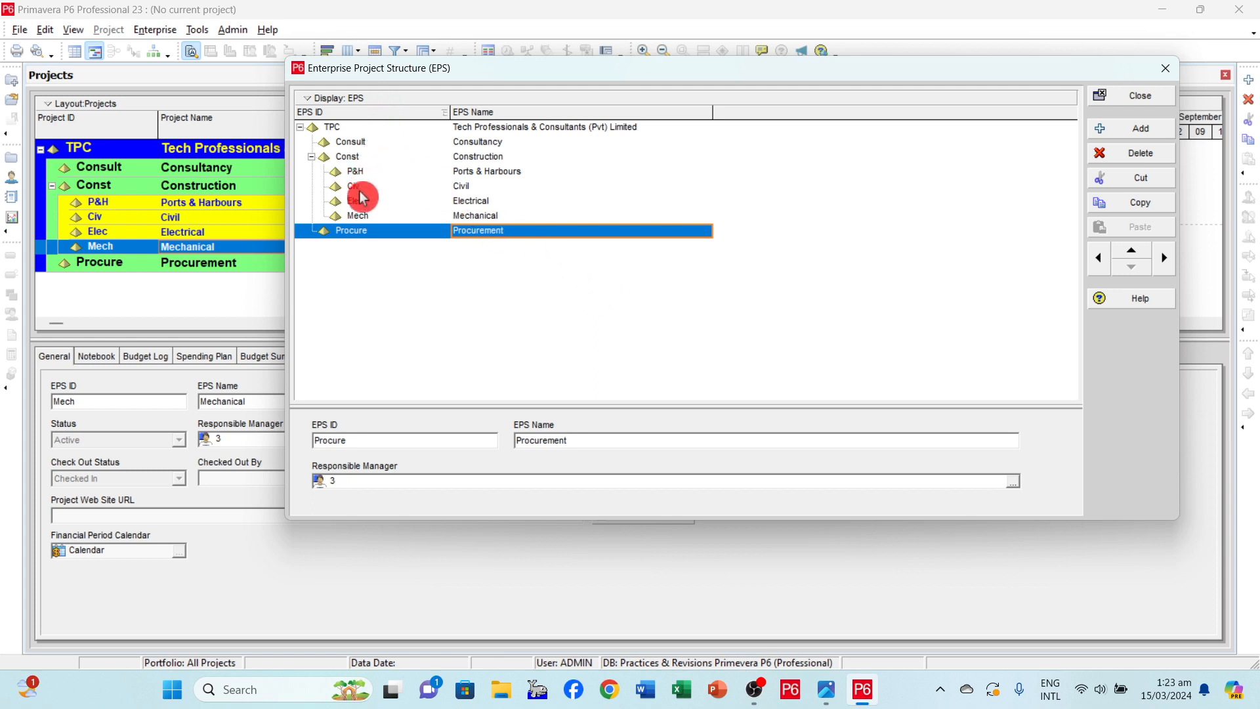
- Switch the EPS display from the table to Chart View
{"action": "left_click", "coordinate": [325, 100]}
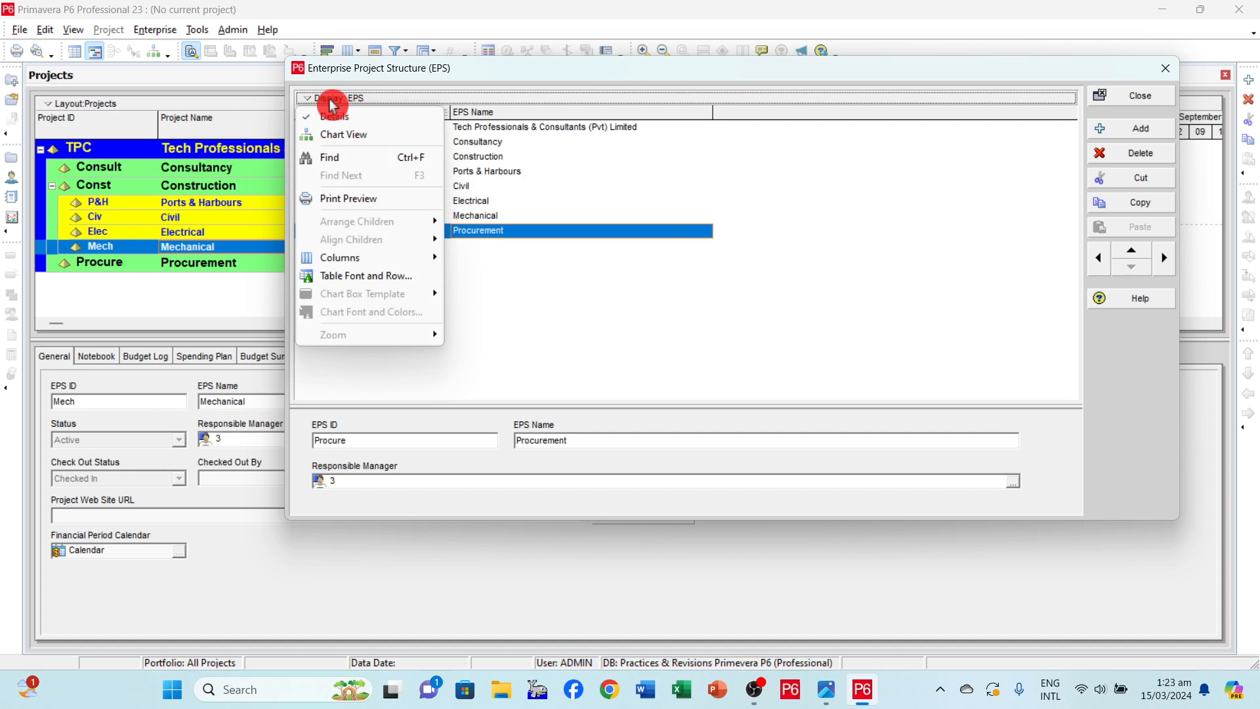
{"action": "left_click", "coordinate": [330, 100]}
{"action": "left_click", "coordinate": [330, 100]}
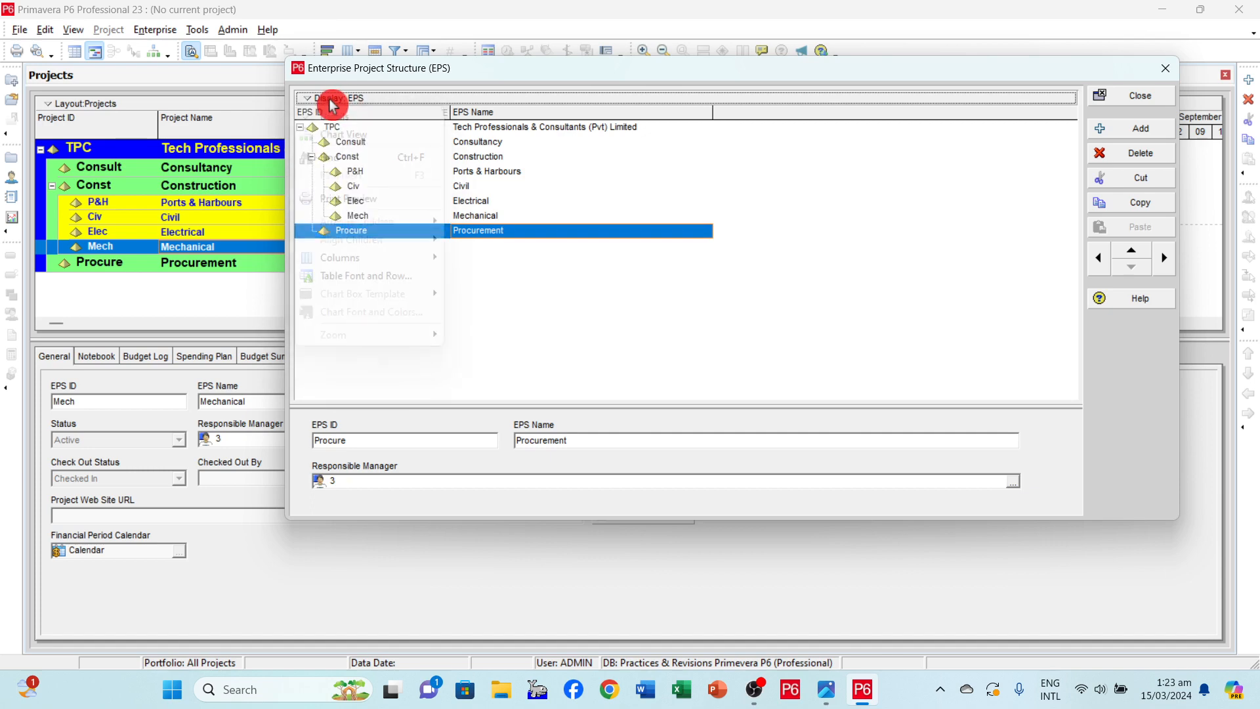
{"action": "left_click", "coordinate": [338, 134]}
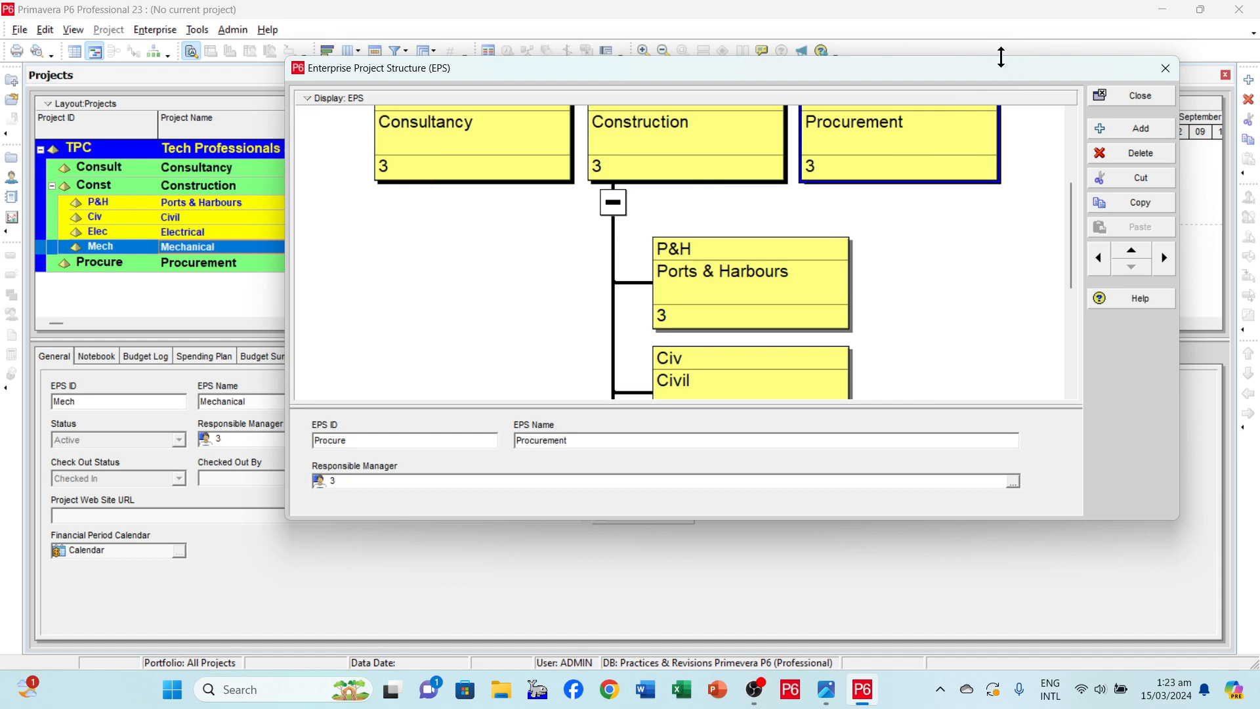
- Enlarge the EPS window upward and downward and look over the chart from the TPC root
{"action": "left_click_drag", "start_coordinate": [1000, 55], "coordinate": [1001, 2]}
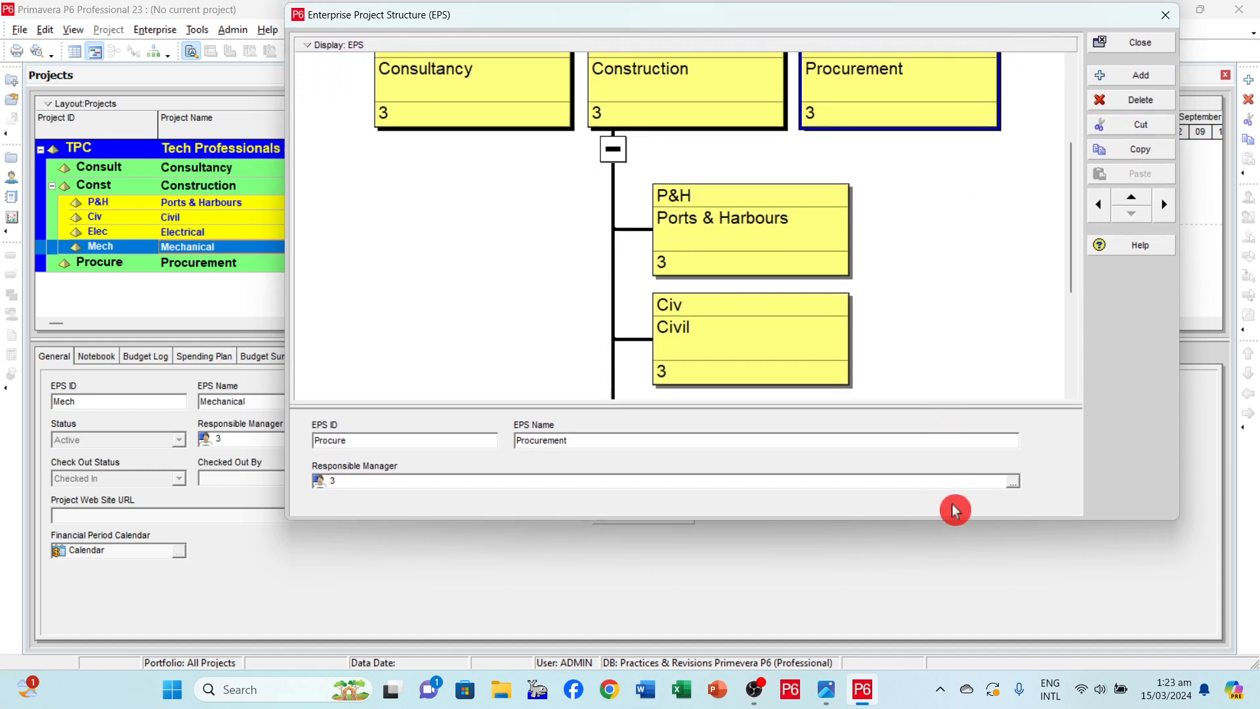
{"action": "left_click_drag", "start_coordinate": [960, 519], "coordinate": [962, 614]}
{"action": "scroll", "coordinate": [837, 353], "scroll_direction": "up", "scroll_amount": 3}
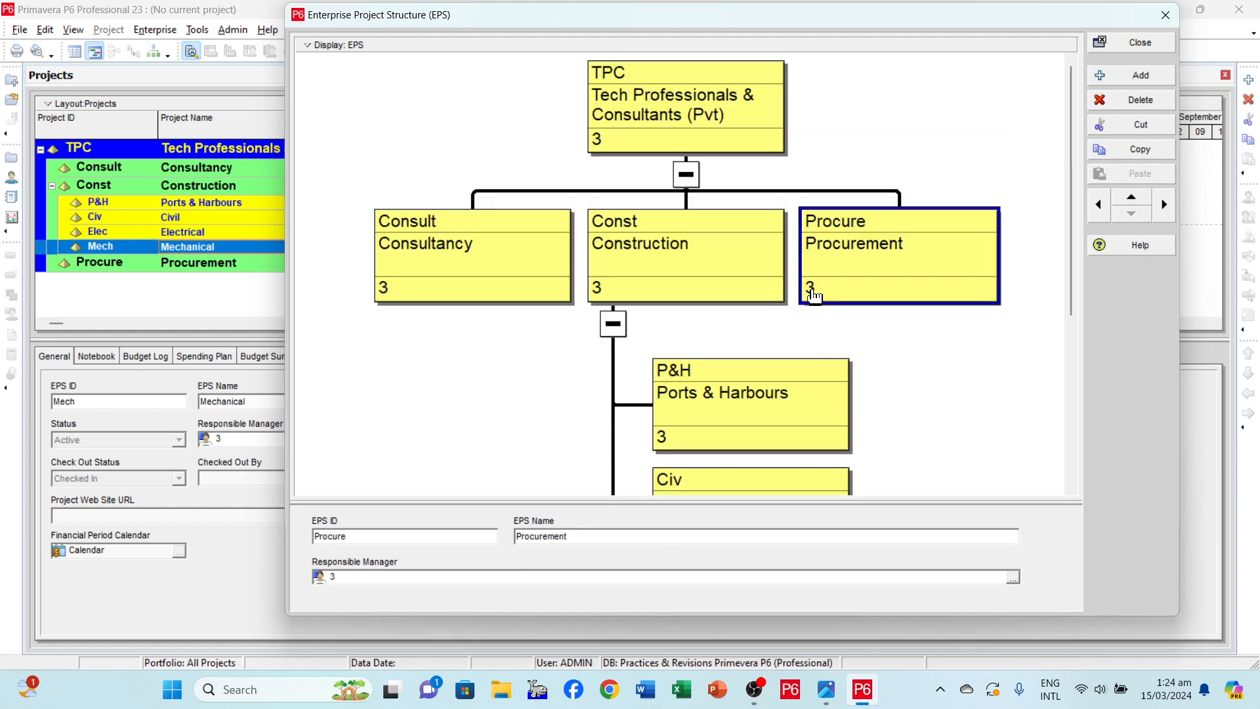
{"action": "scroll", "coordinate": [814, 295], "scroll_direction": "down", "scroll_amount": 5}
{"action": "scroll", "coordinate": [813, 296], "scroll_direction": "up", "scroll_amount": 5}
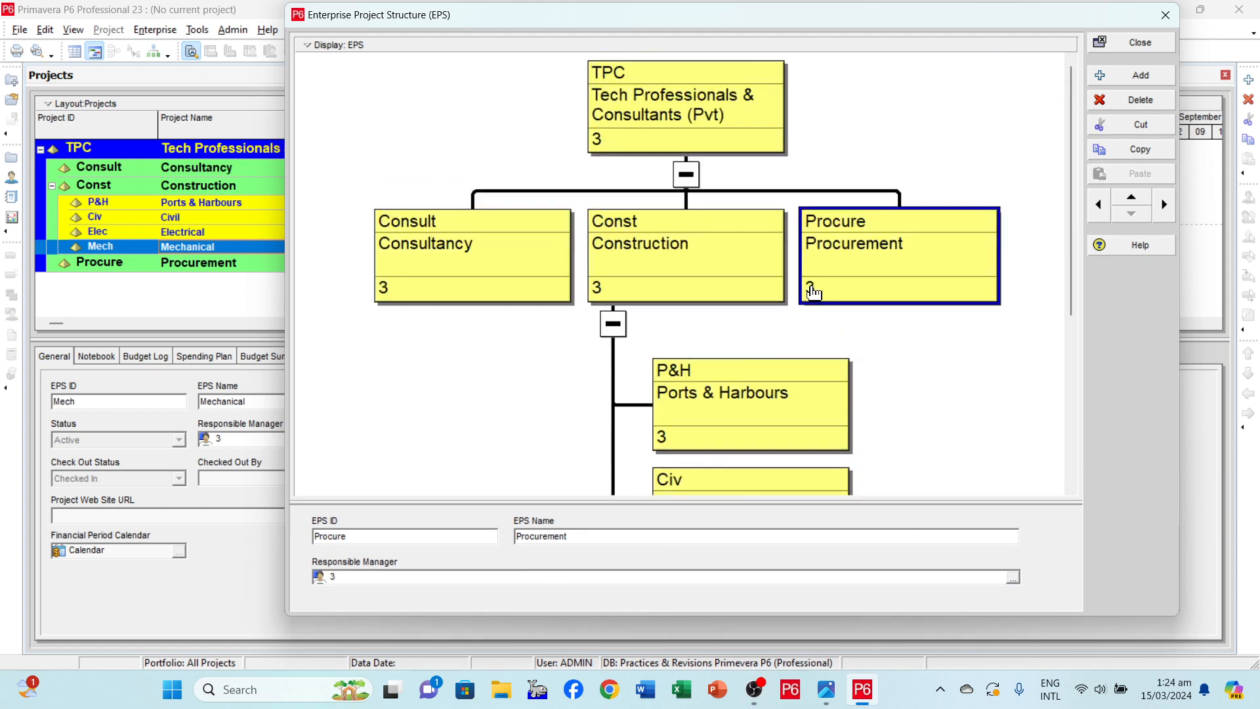
- Zoom the EPS chart to best fit so the whole structure fits in the window
{"action": "right_click", "coordinate": [758, 295]}
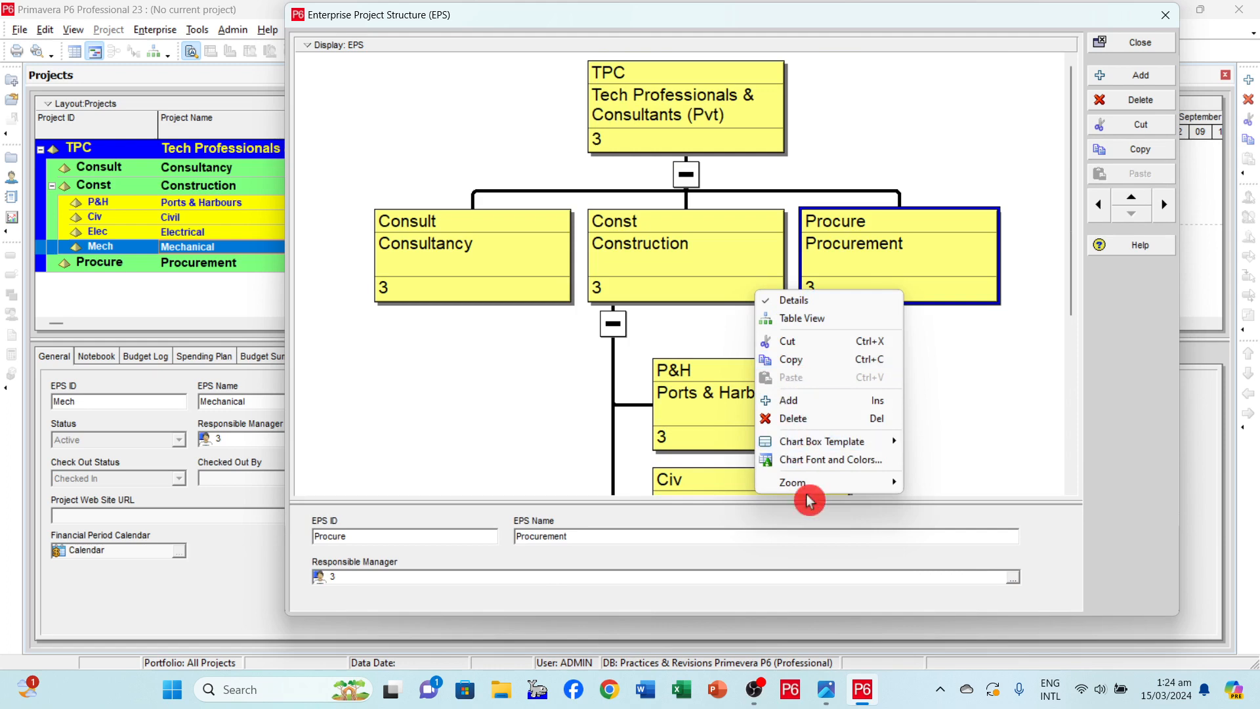
{"action": "mouse_move", "coordinate": [892, 487]}
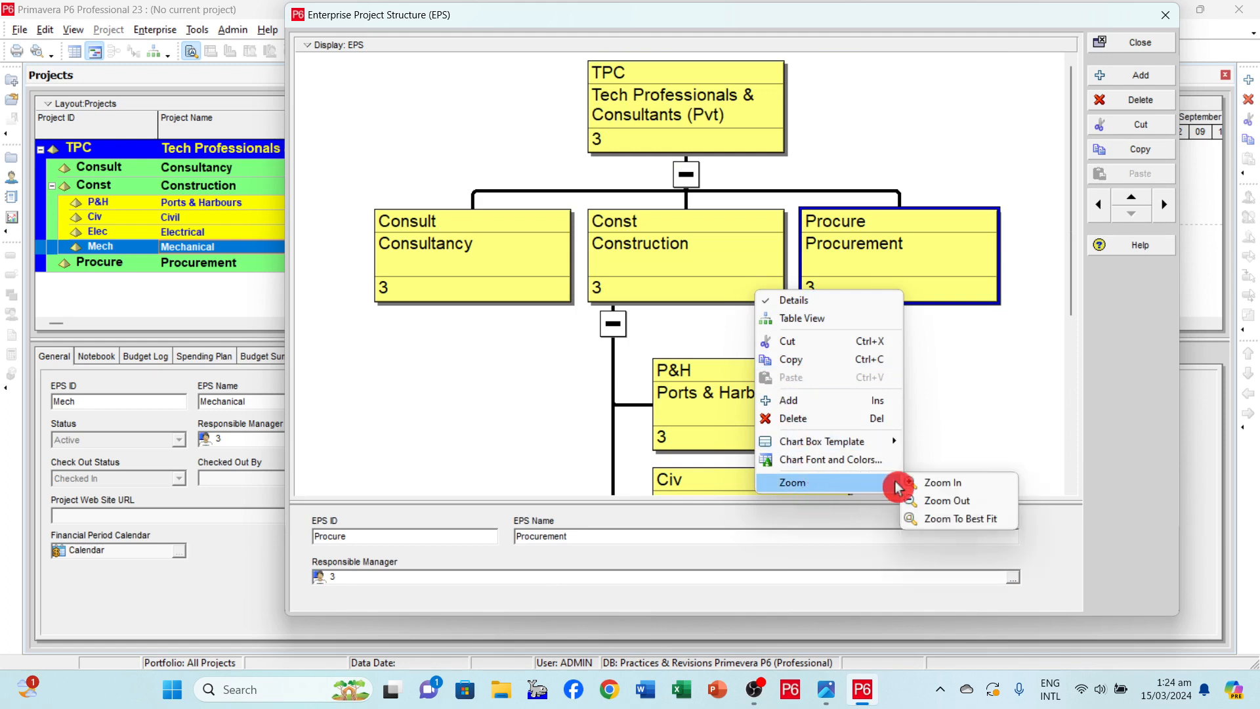
{"action": "left_click", "coordinate": [946, 520]}
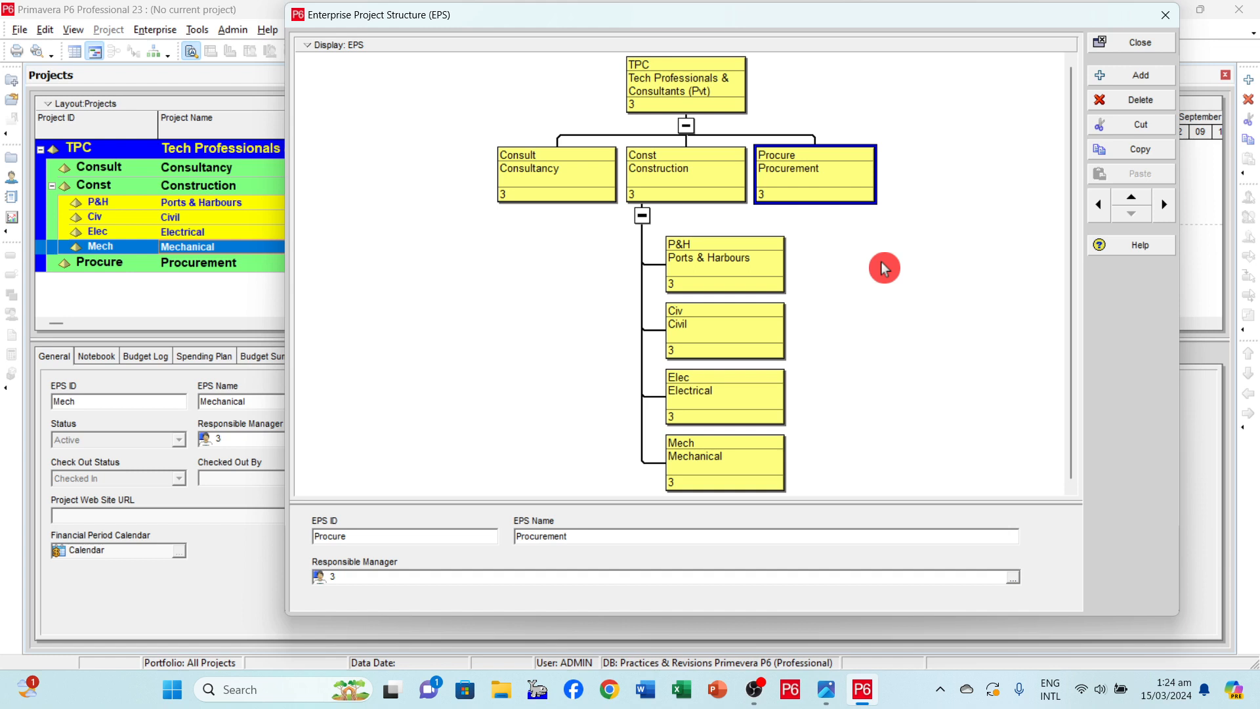
- Change the box color of the EPS chart to bright green and apply it, keeping the settings dialog clear of the boxes
{"action": "right_click", "coordinate": [801, 181]}
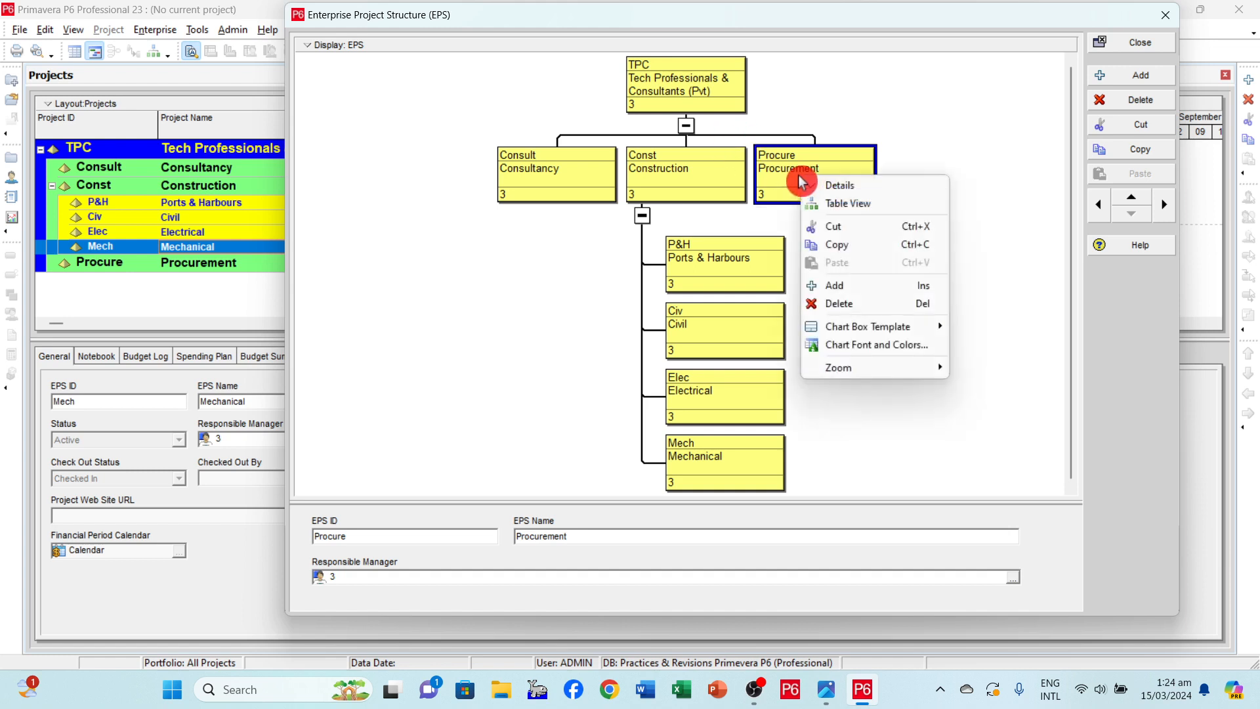
{"action": "left_click", "coordinate": [869, 348]}
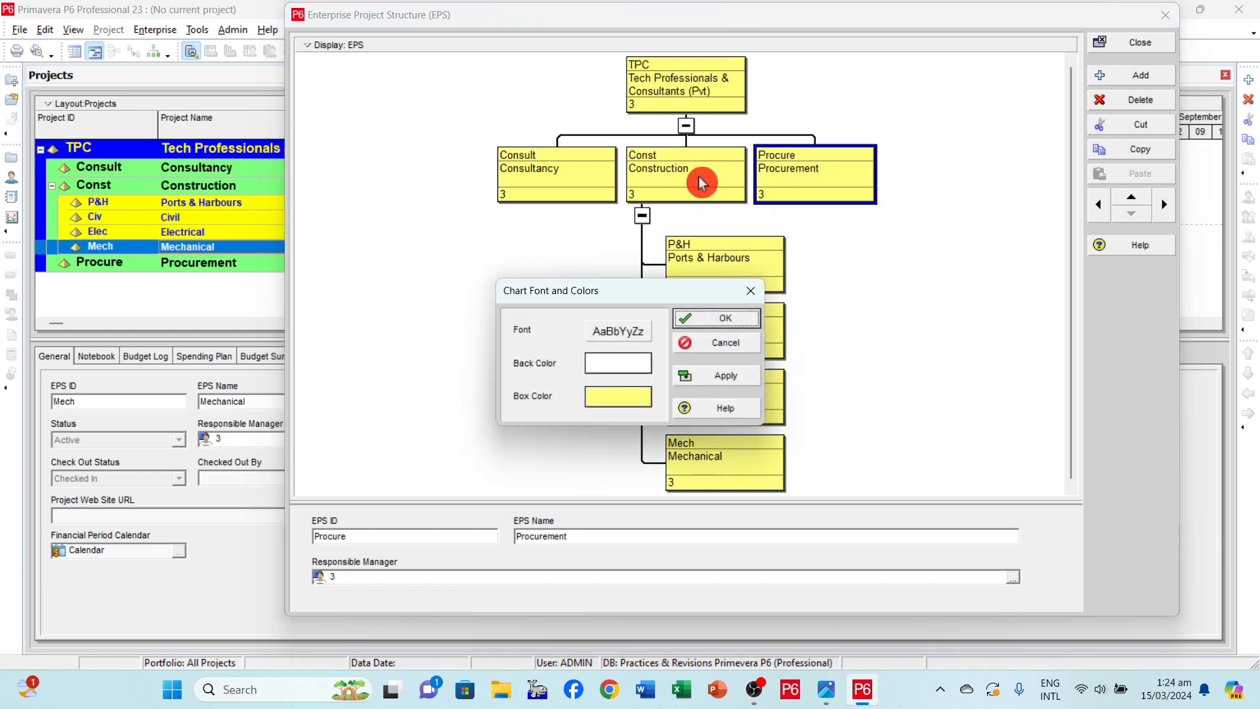
{"action": "left_click", "coordinate": [634, 400]}
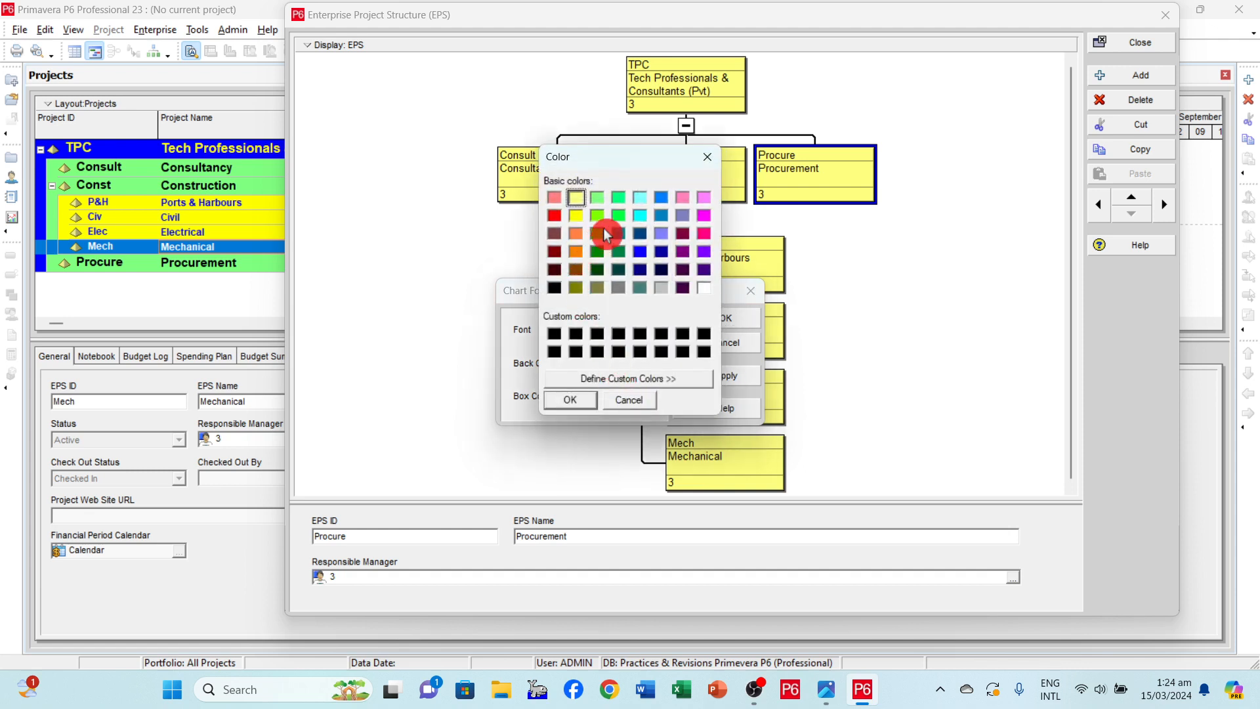
{"action": "left_click", "coordinate": [618, 197]}
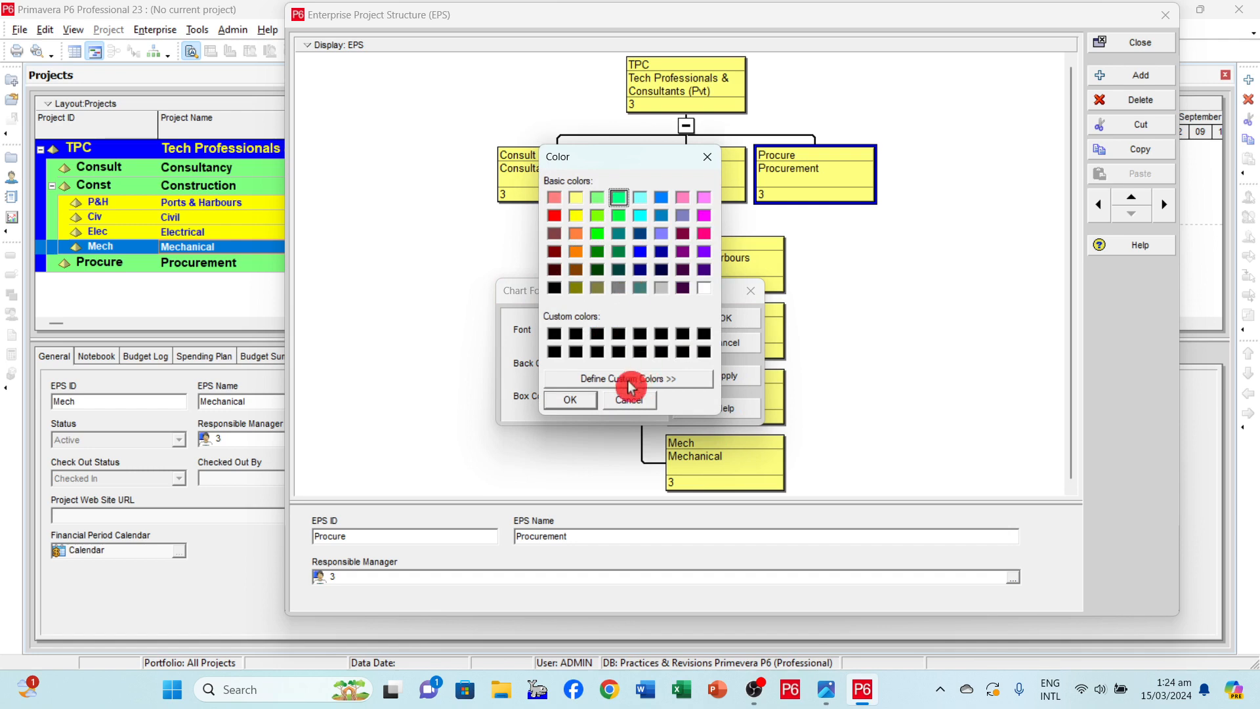
{"action": "left_click", "coordinate": [582, 399]}
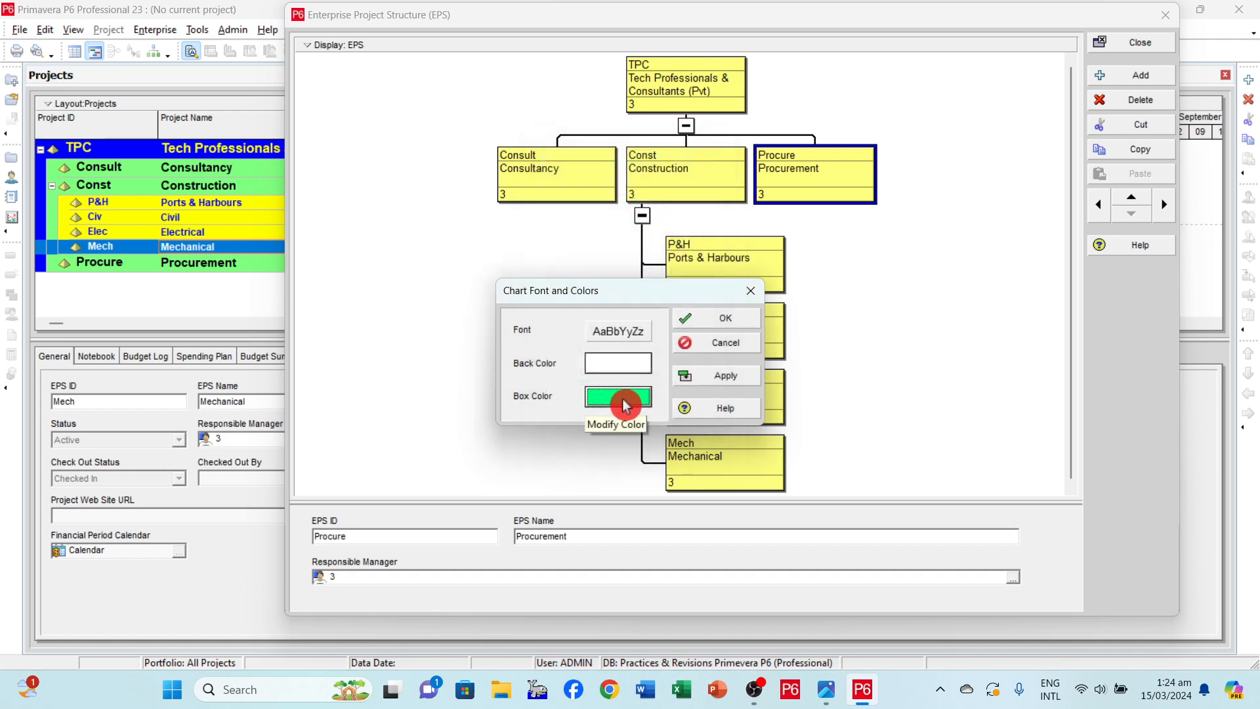
{"action": "left_click", "coordinate": [725, 384]}
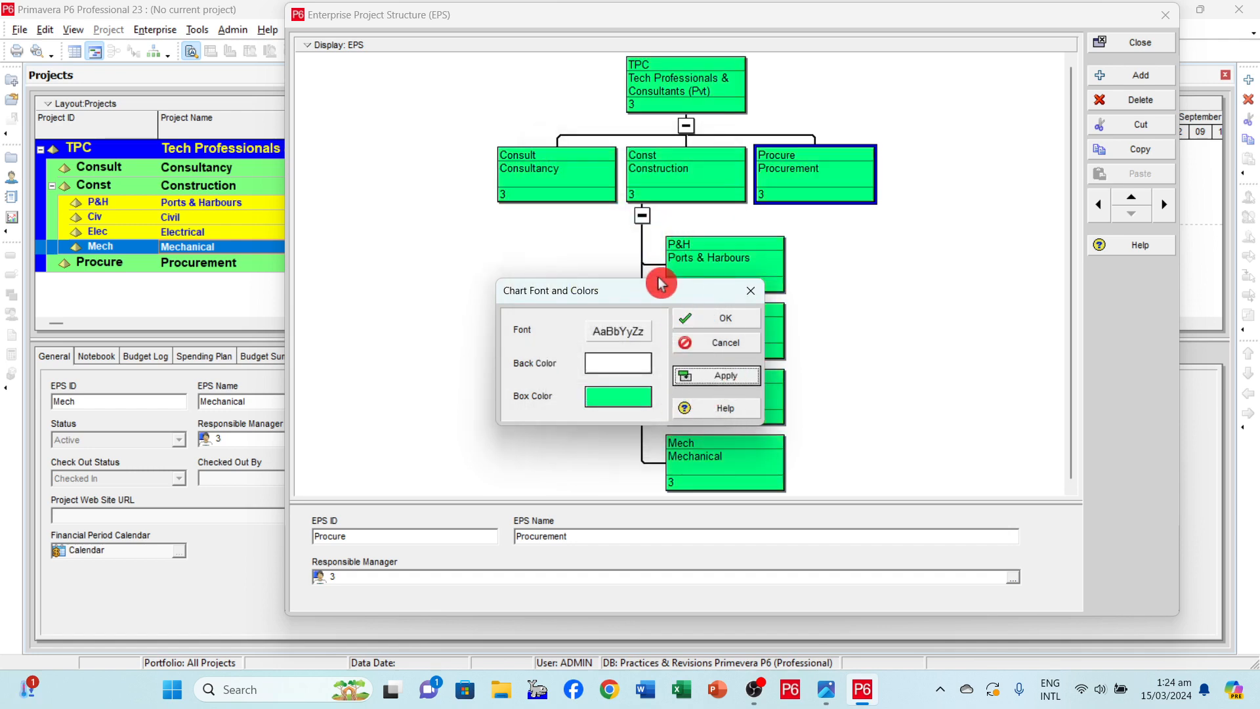
{"action": "left_click_drag", "start_coordinate": [660, 284], "coordinate": [518, 254]}
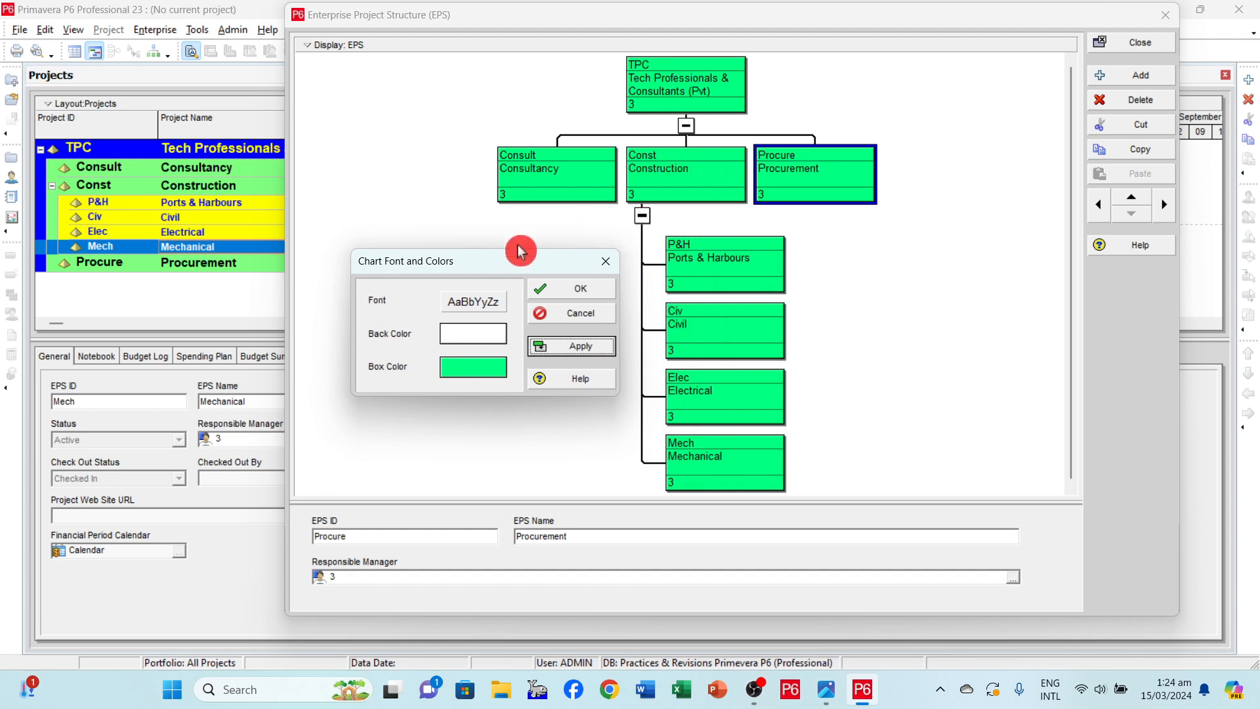
- Set the EPS chart font to Arial Rounded MT in Bold style and apply it to the boxes
{"action": "left_click", "coordinate": [484, 299]}
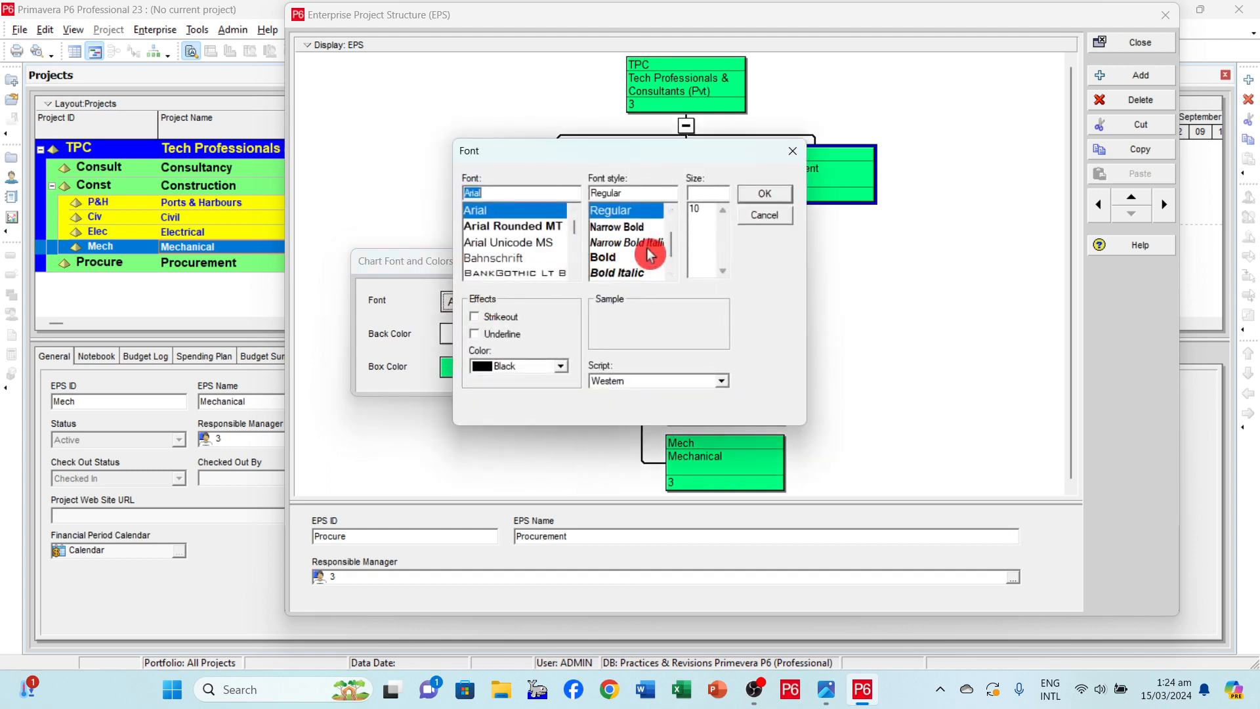
{"action": "left_click", "coordinate": [542, 229]}
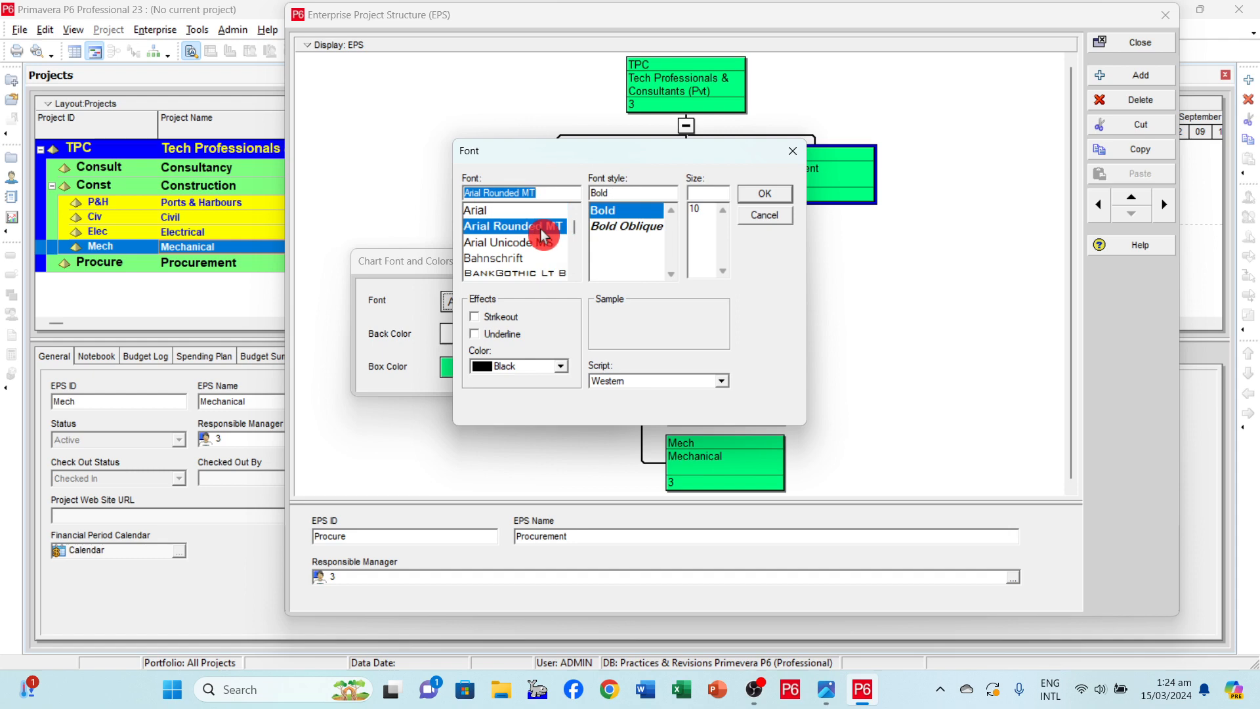
{"action": "left_click", "coordinate": [772, 195]}
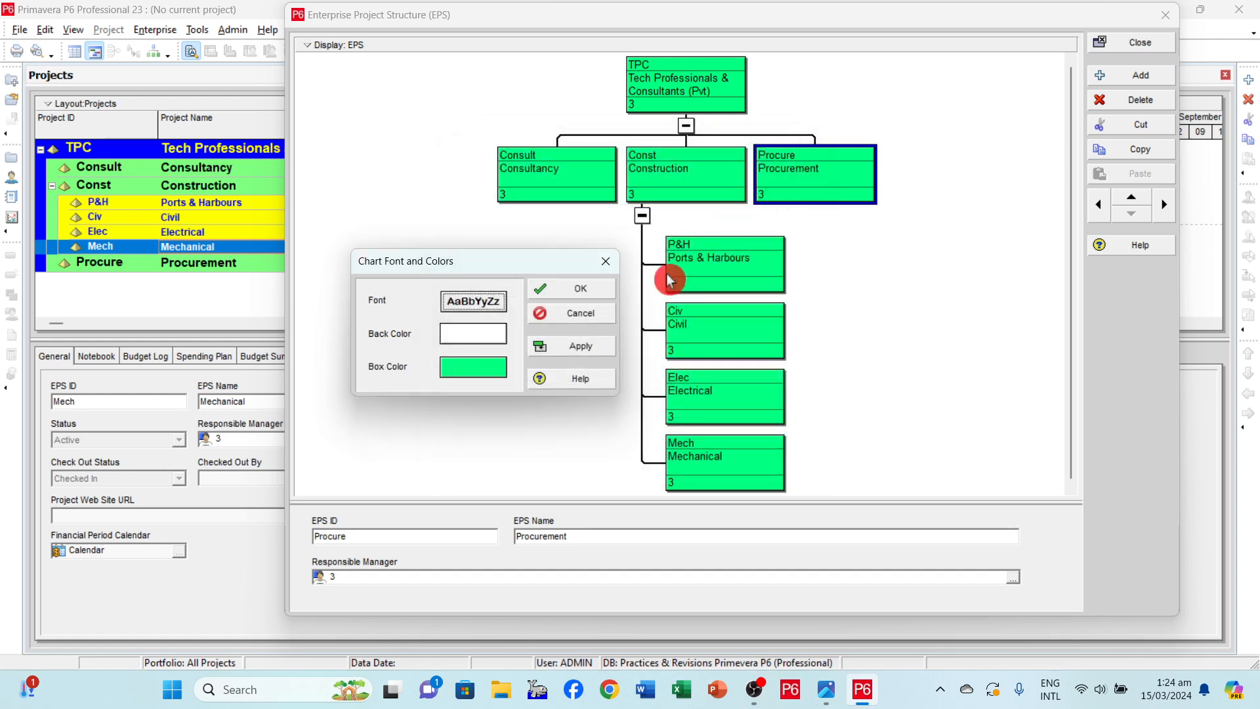
{"action": "left_click", "coordinate": [597, 347]}
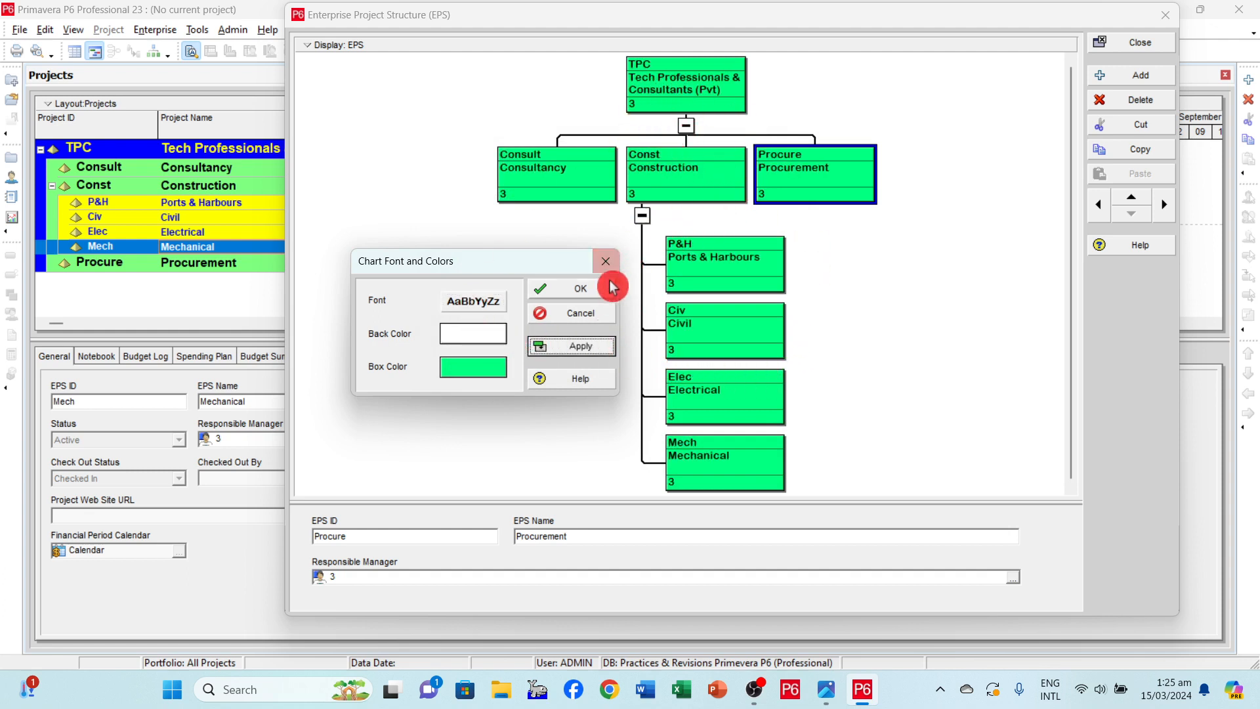
{"action": "left_click", "coordinate": [577, 290]}
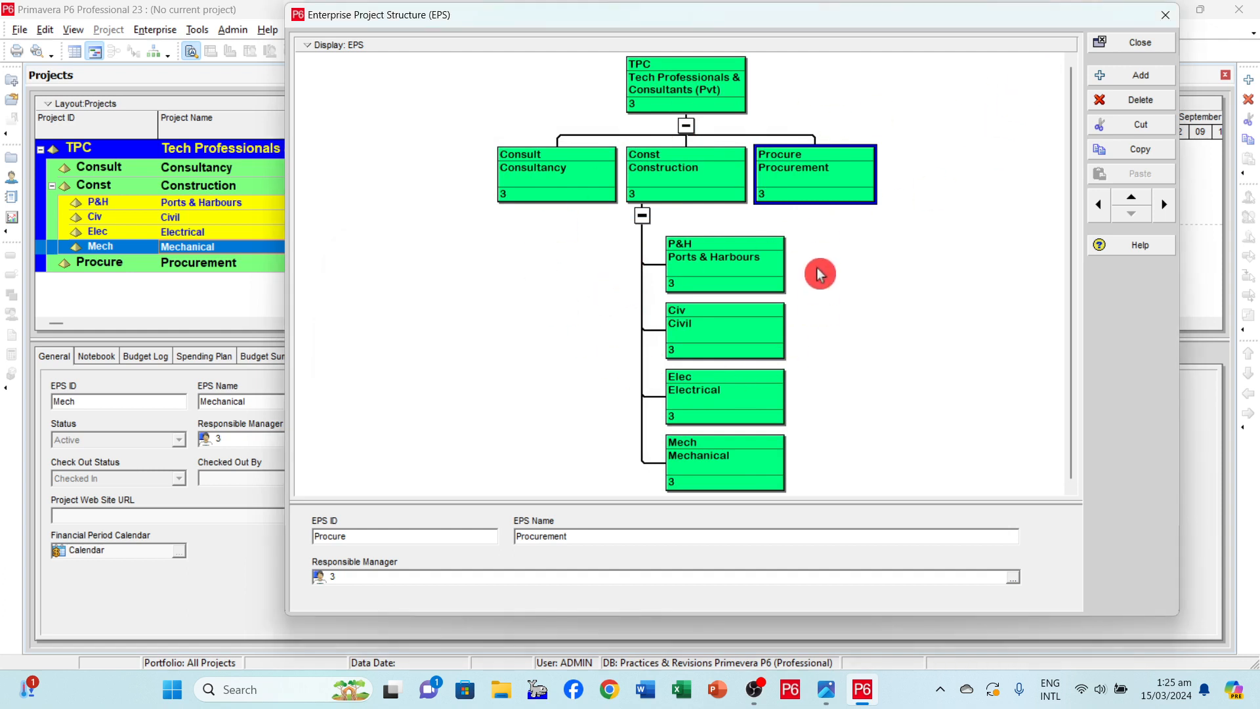
- Hide the details area below the EPS chart
{"action": "right_click", "coordinate": [693, 180]}
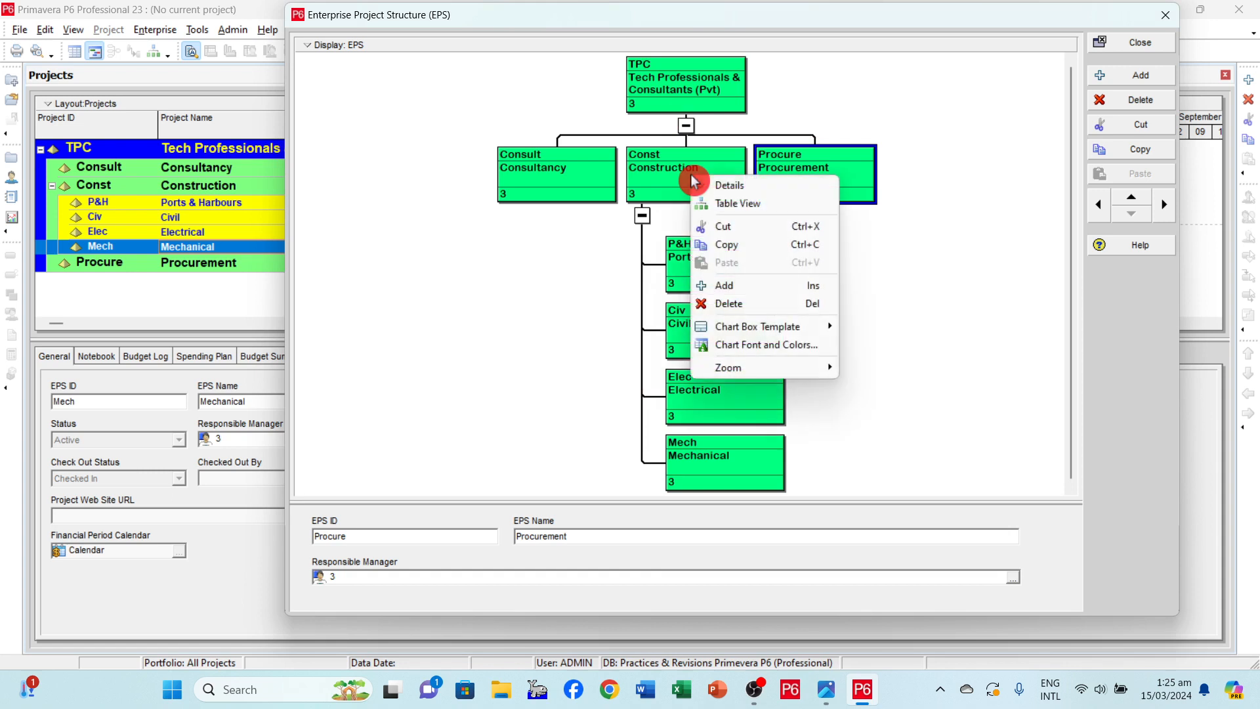
{"action": "left_click", "coordinate": [731, 190]}
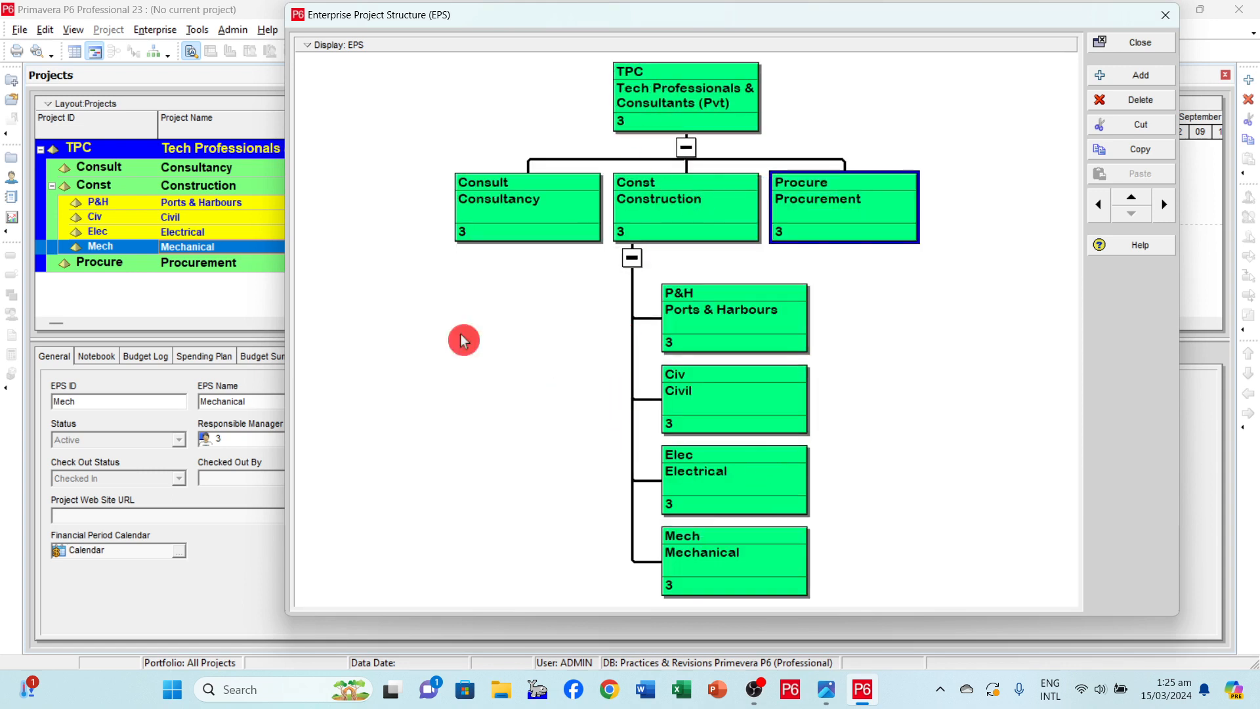
- Switch the EPS display to Table View and back to Chart View to compare the two
{"action": "left_click", "coordinate": [346, 47]}
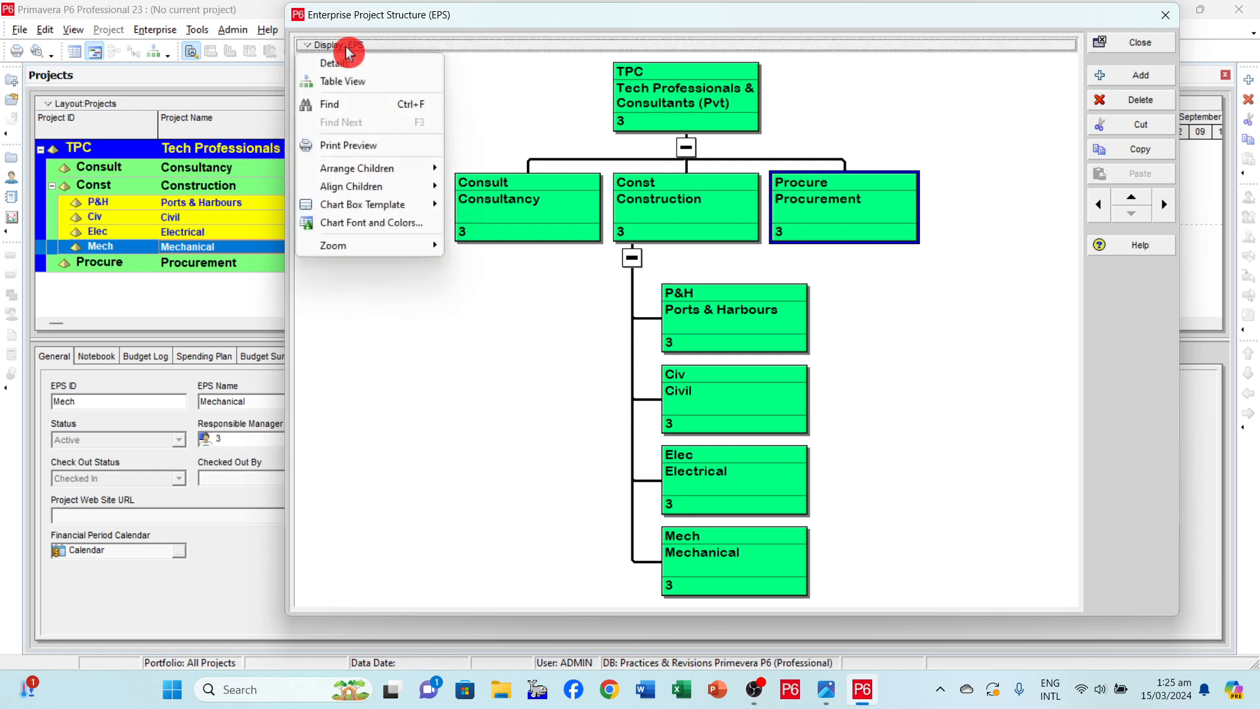
{"action": "left_click", "coordinate": [347, 81]}
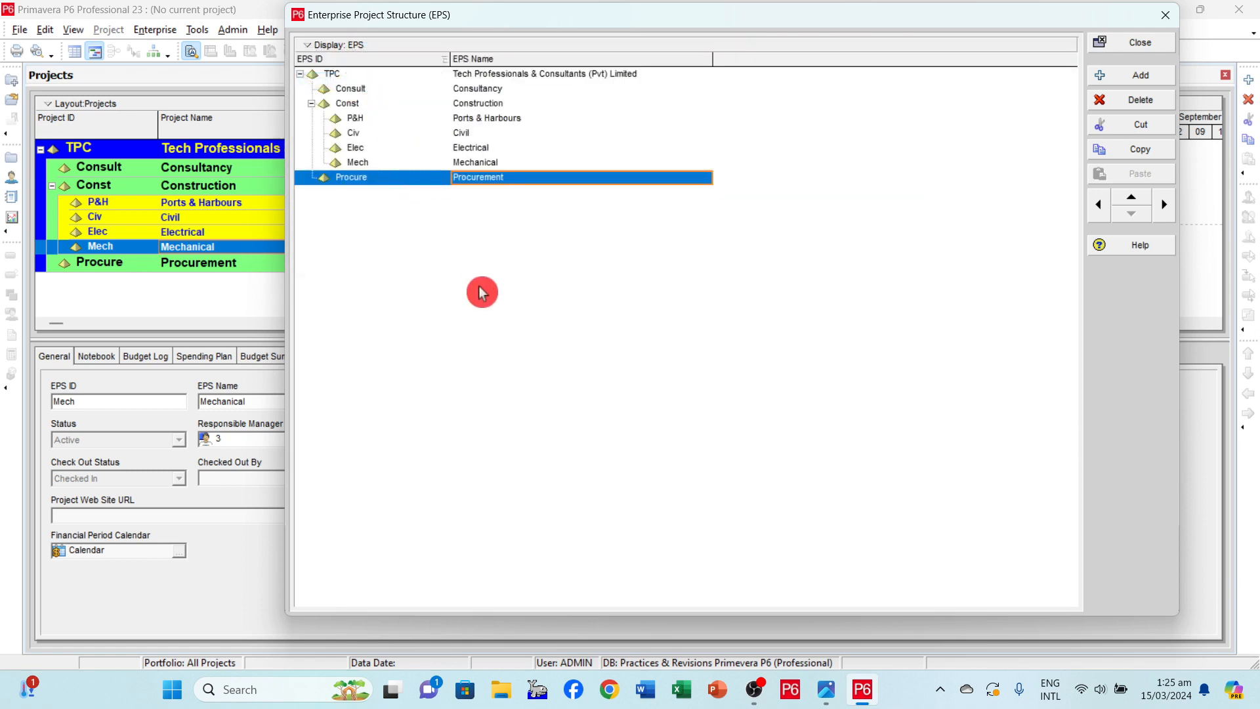
{"action": "left_click", "coordinate": [338, 44]}
{"action": "left_click", "coordinate": [349, 81]}
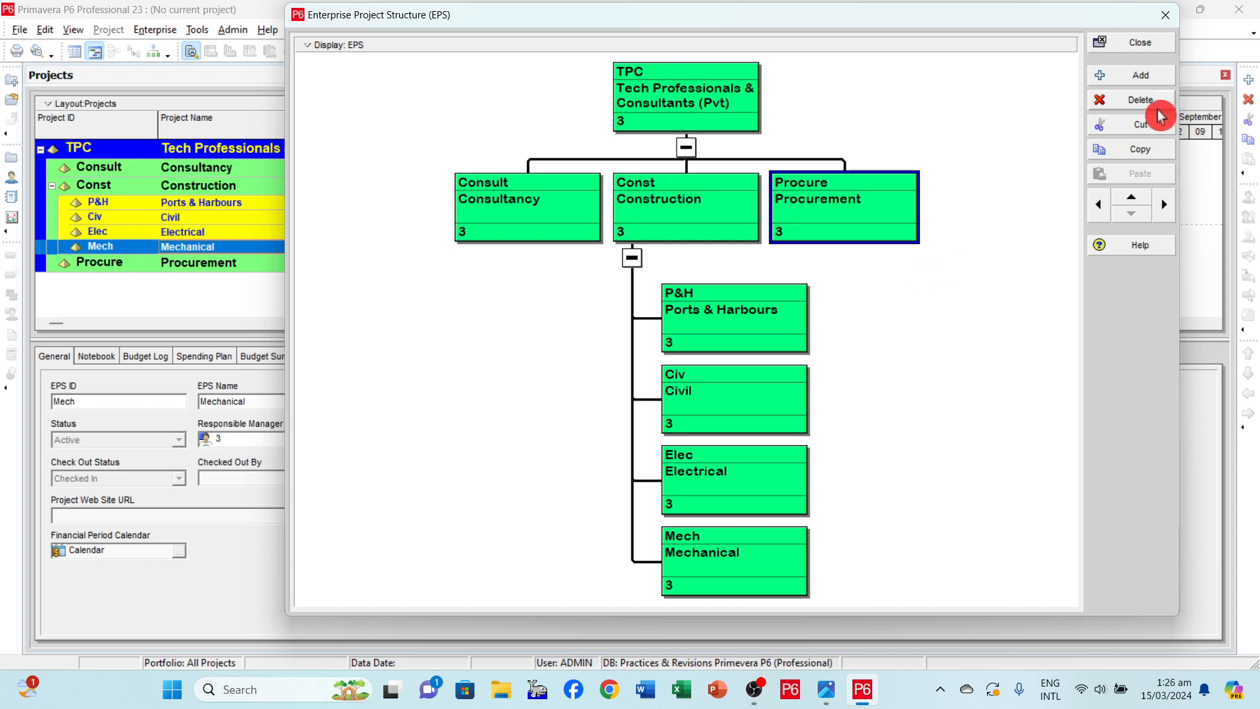
- Close the Enterprise Project Structure and open the Organizational Breakdown Structure (OBS)
{"action": "left_click", "coordinate": [1148, 41]}
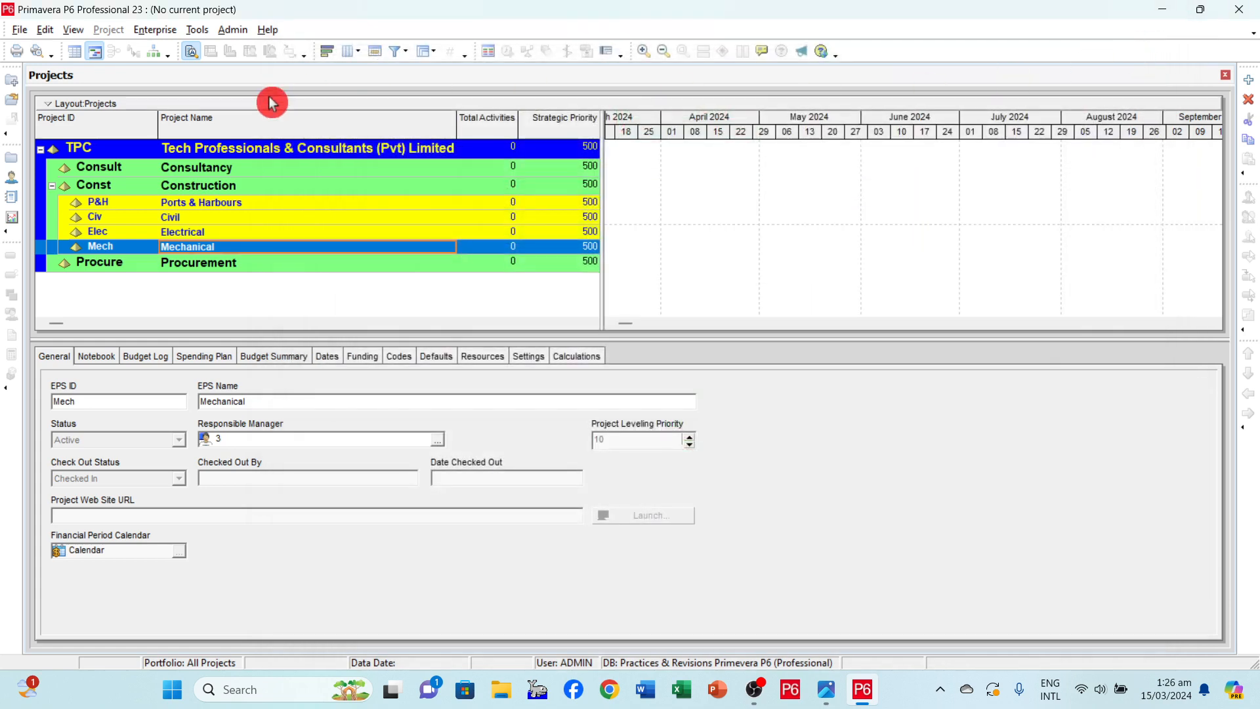
{"action": "left_click", "coordinate": [155, 30]}
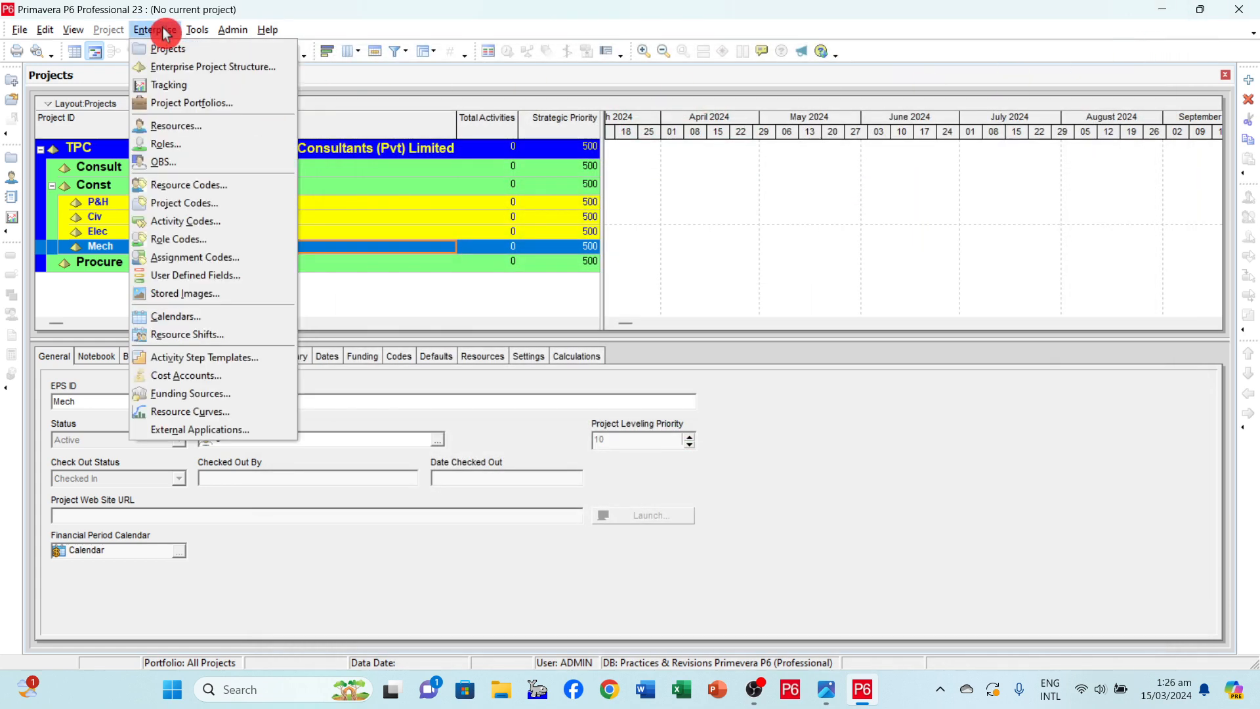
{"action": "left_click", "coordinate": [168, 164]}
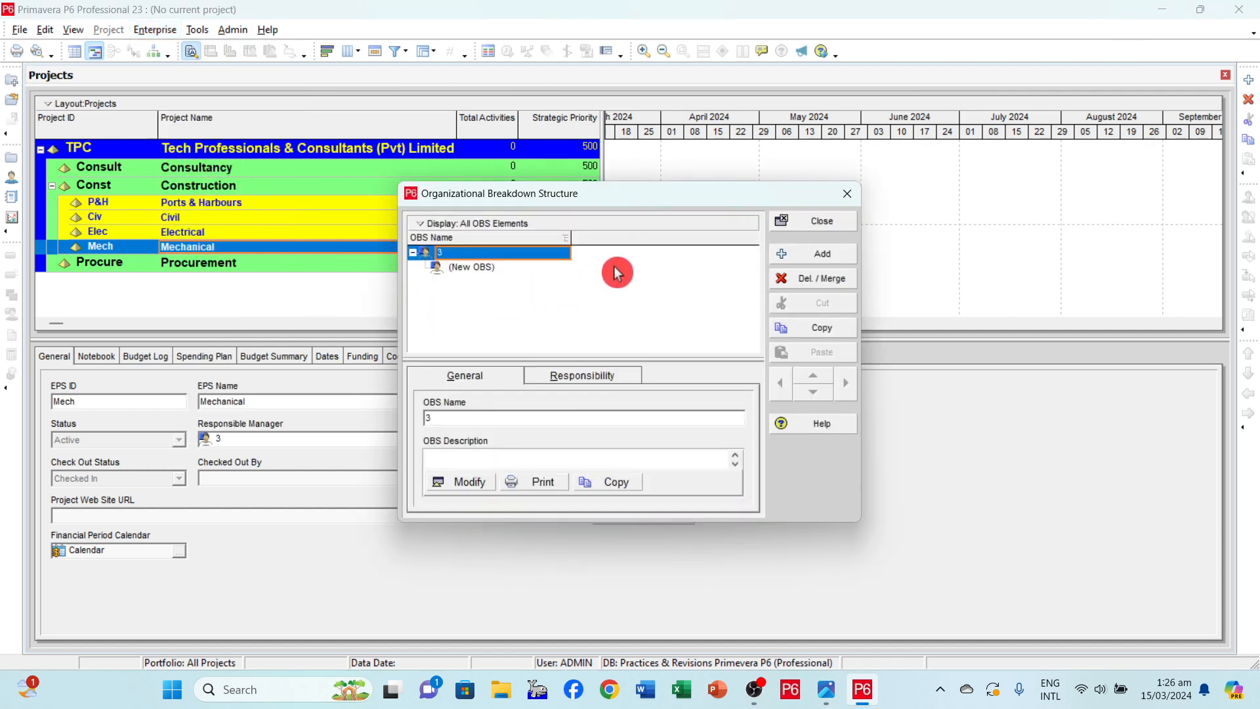
- Rename the root OBS element as CEO / President
{"action": "left_click", "coordinate": [468, 253]}
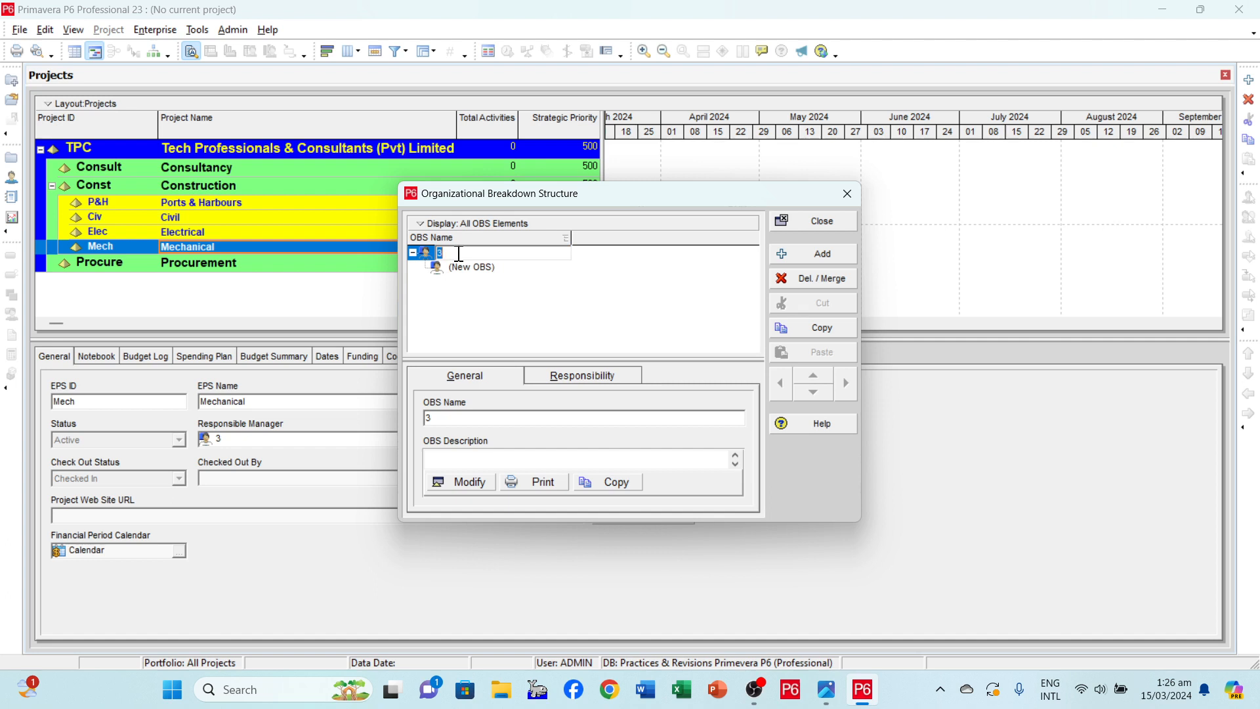
{"action": "type", "text": "CEO/ President"}
{"action": "left_click", "coordinate": [526, 264]}
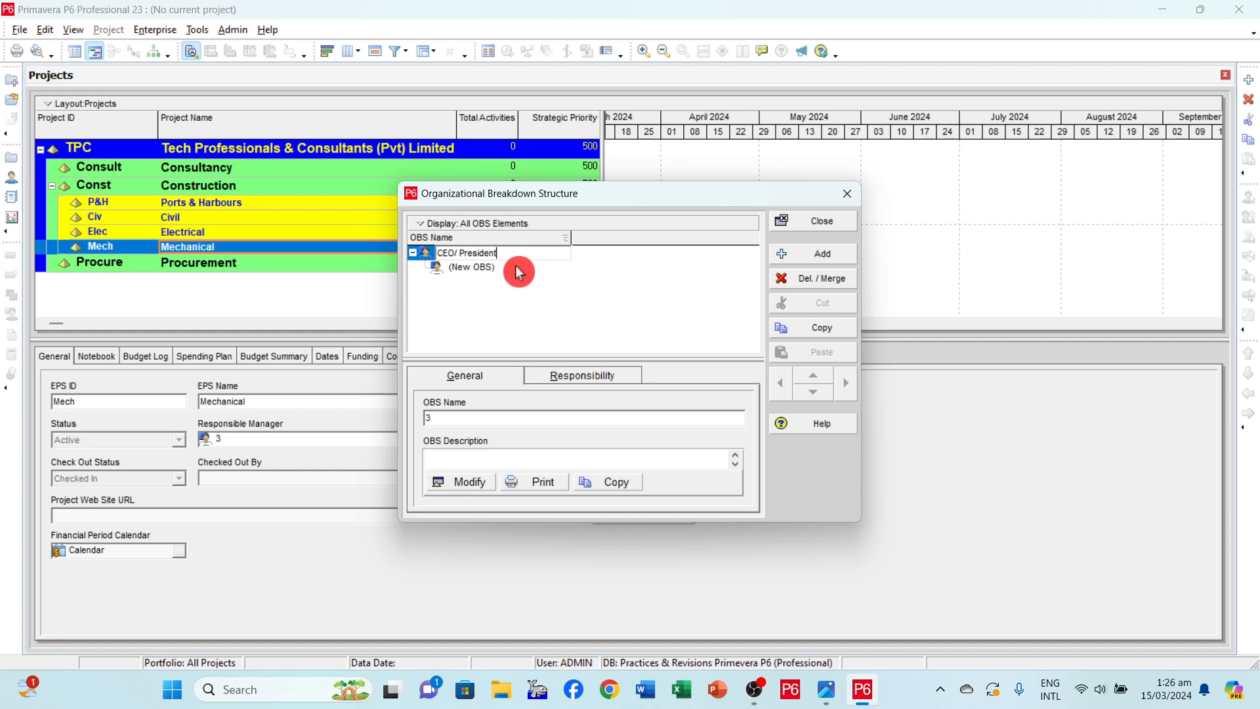
{"action": "left_click", "coordinate": [457, 253]}
- Rename the existing child OBS element under CEO / President as Director - Consultant
{"action": "left_click", "coordinate": [481, 267]}
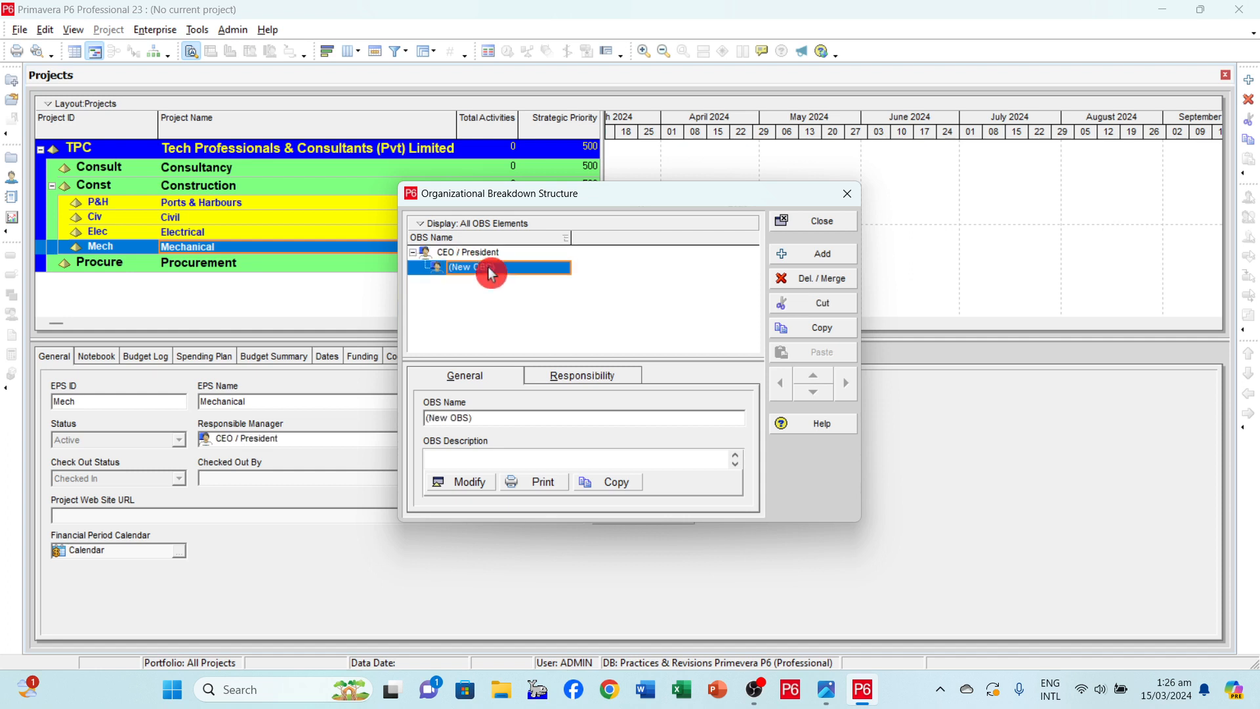
{"action": "left_click", "coordinate": [493, 274]}
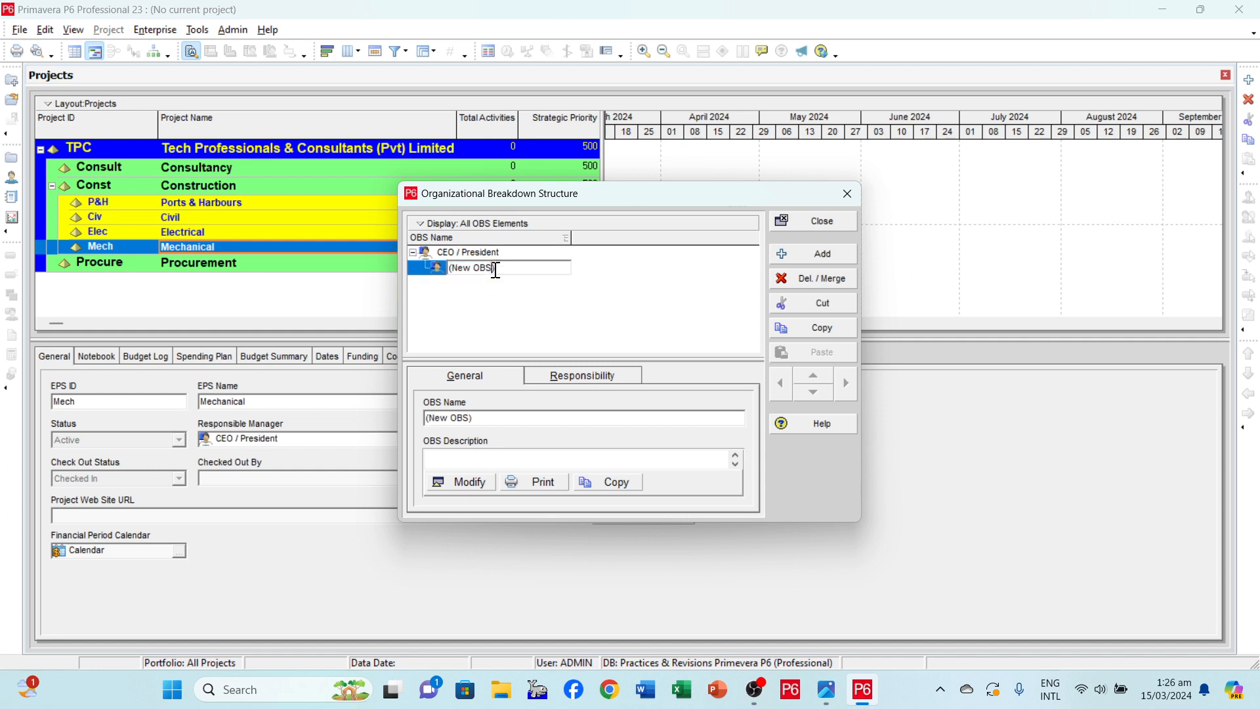
{"action": "left_click", "coordinate": [473, 320]}
{"action": "type", "text": "Director - Consultant"}
{"action": "left_click", "coordinate": [644, 304]}
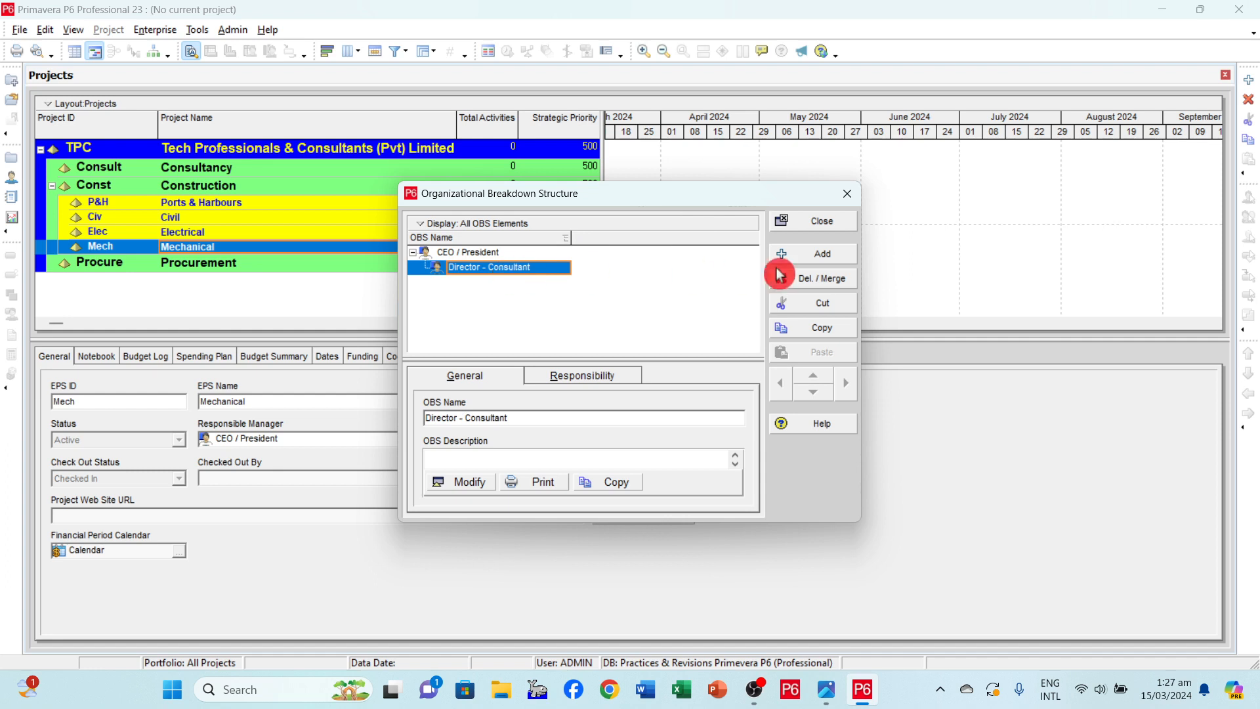
- Add an OBS element at the same level after Director - Consultant and name it Director - Construction
{"action": "left_click", "coordinate": [836, 261]}
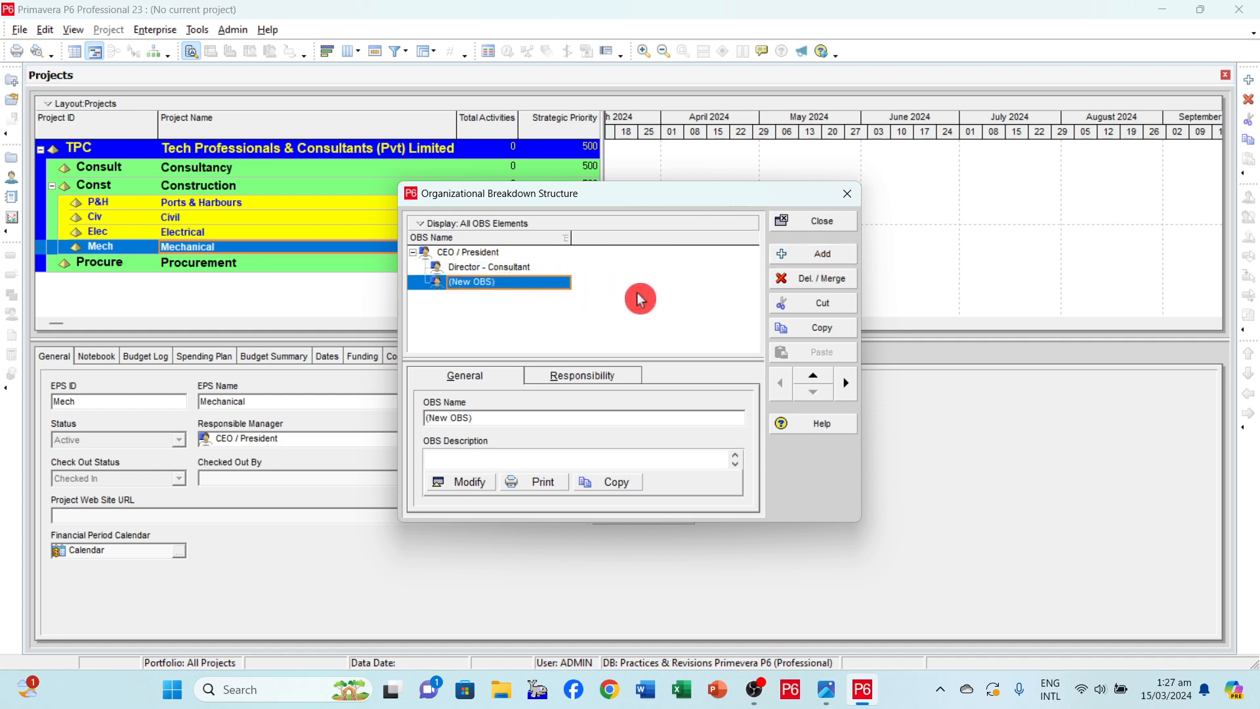
{"action": "type", "text": "Direct"}
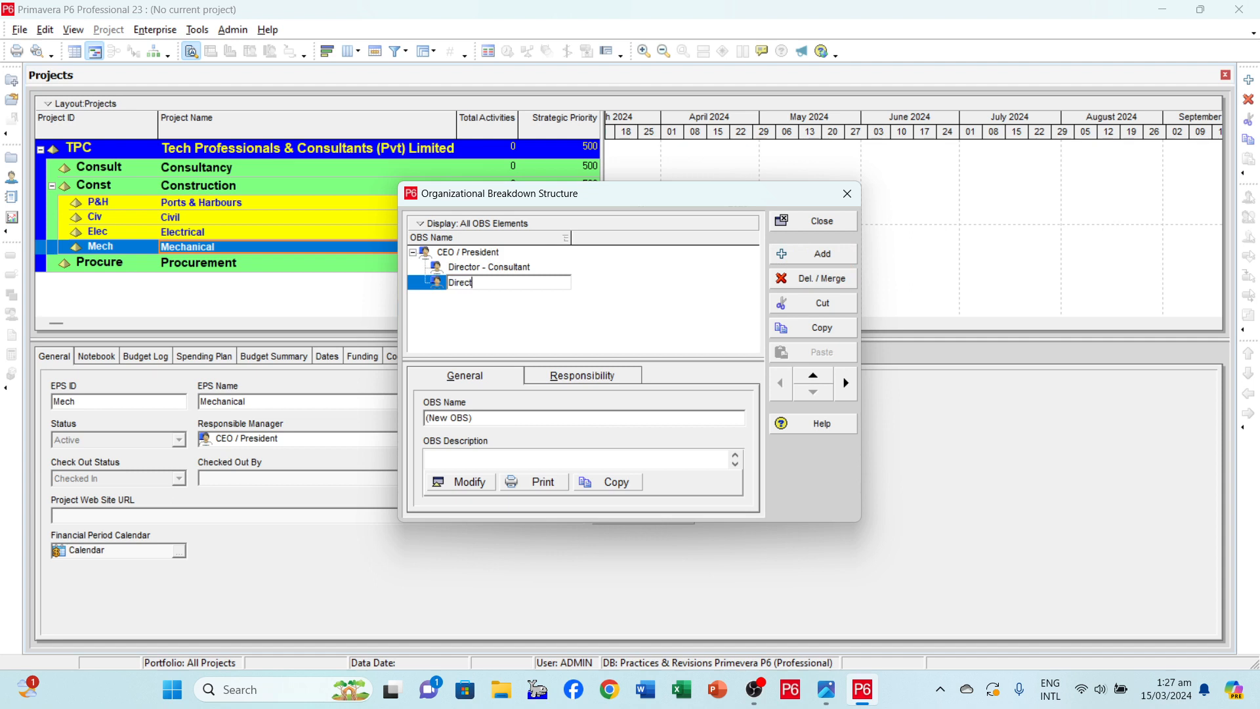
{"action": "type", "text": "or - Construction"}
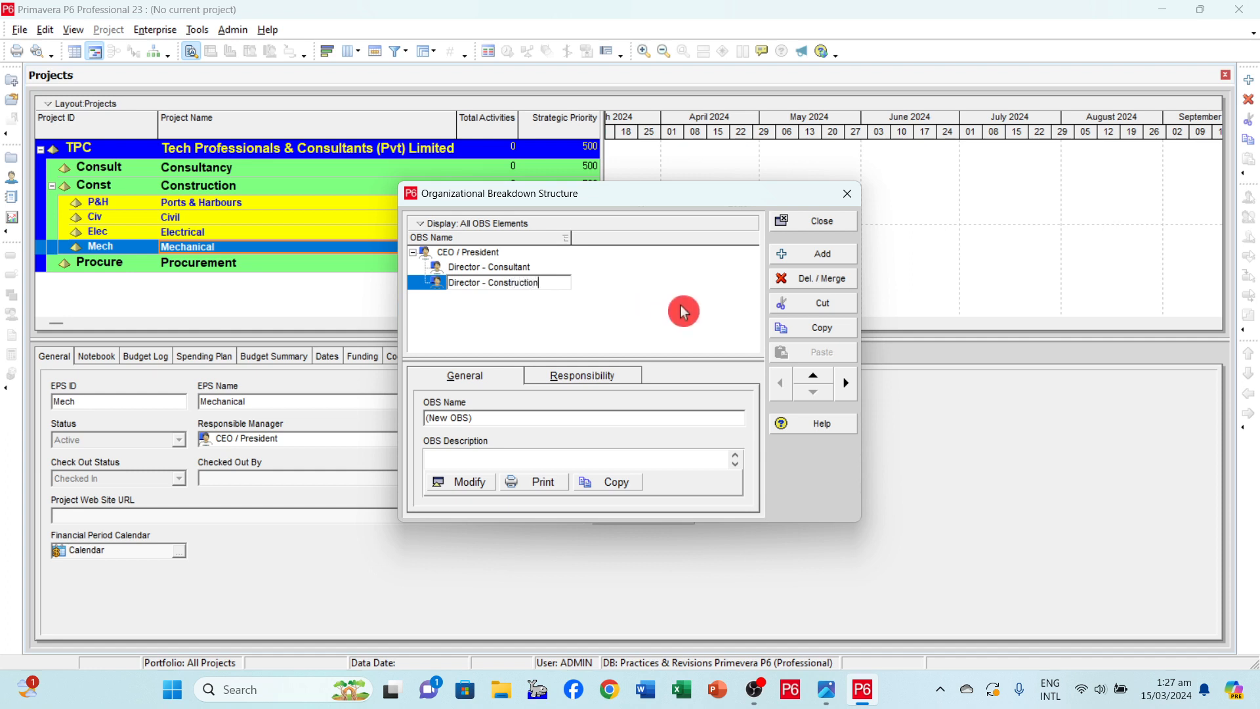
{"action": "left_click", "coordinate": [650, 304]}
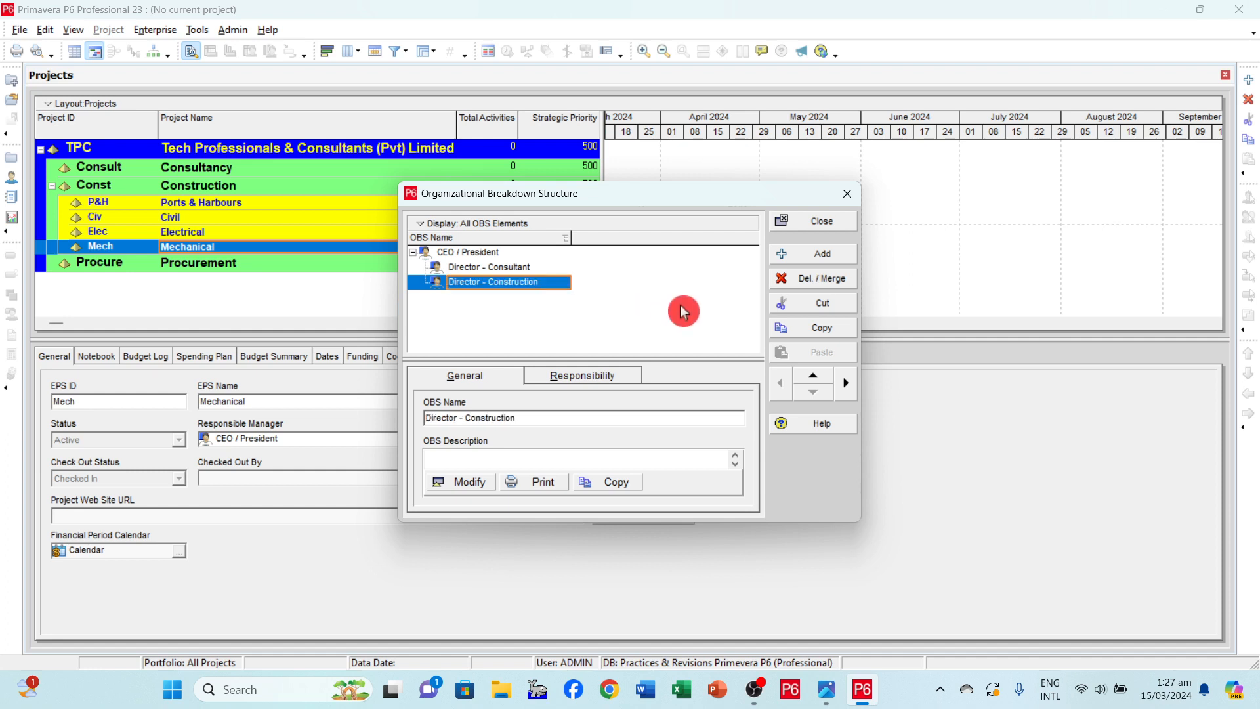
- Add an OBS element one level beneath Director - Consultant and name it Project Manager - followed by the manager's name
{"action": "left_click", "coordinate": [523, 269]}
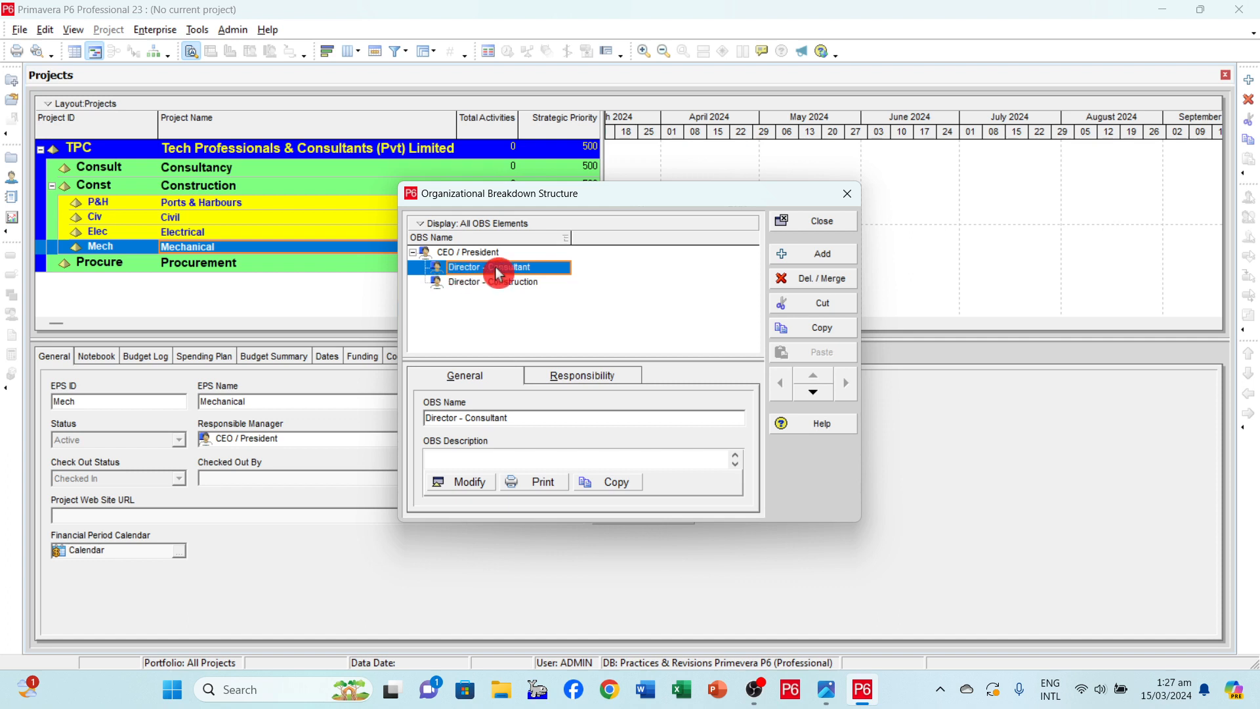
{"action": "left_click", "coordinate": [806, 261]}
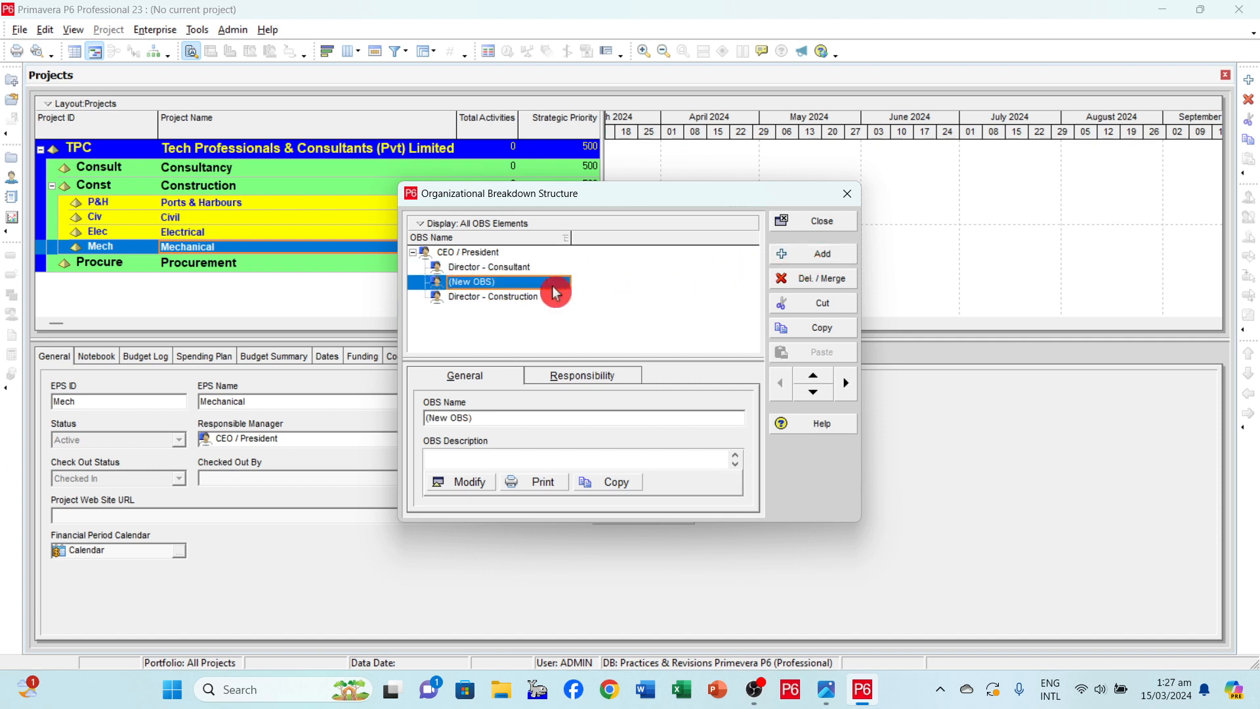
{"action": "left_click", "coordinate": [559, 293]}
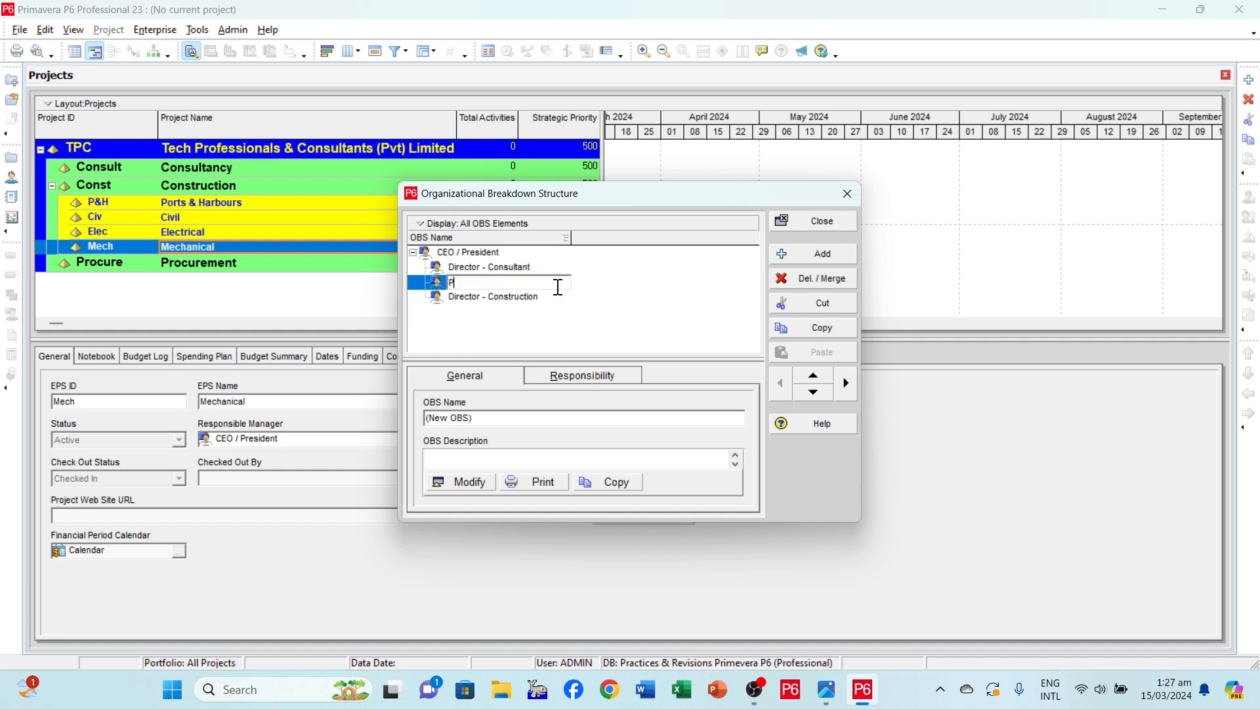
{"action": "type", "text": "Project Manager - Aijaz"}
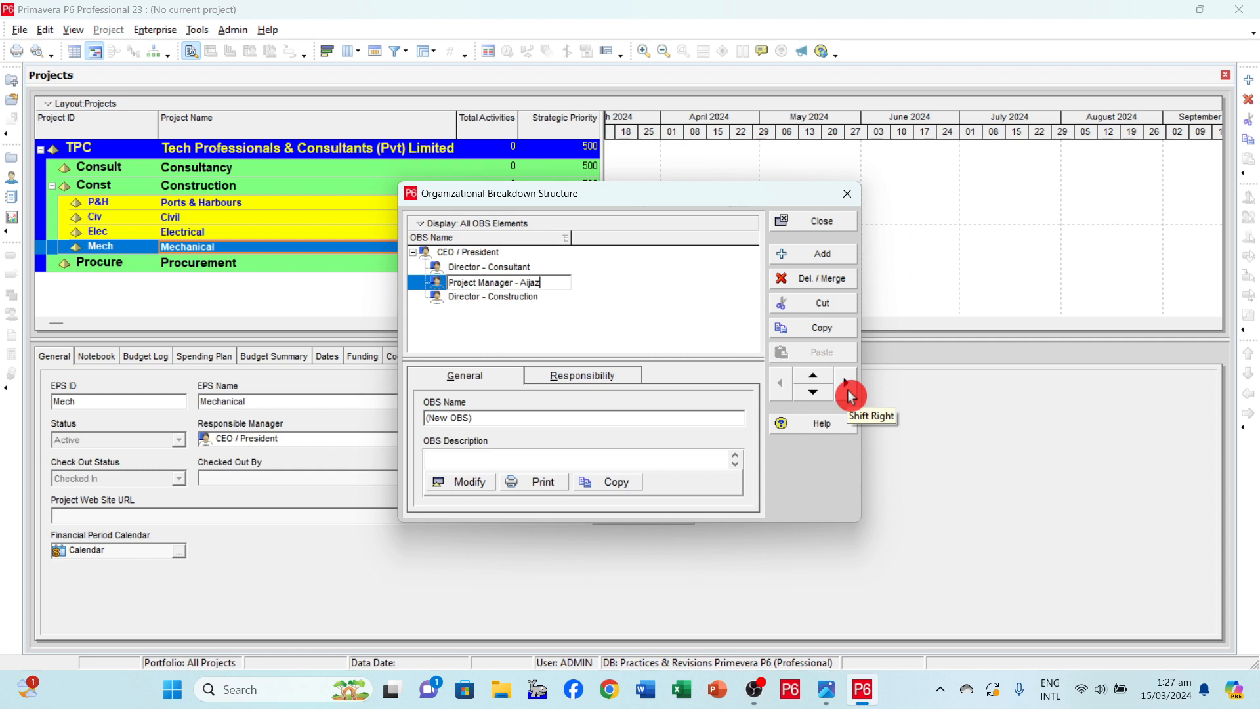
{"action": "left_click", "coordinate": [847, 387]}
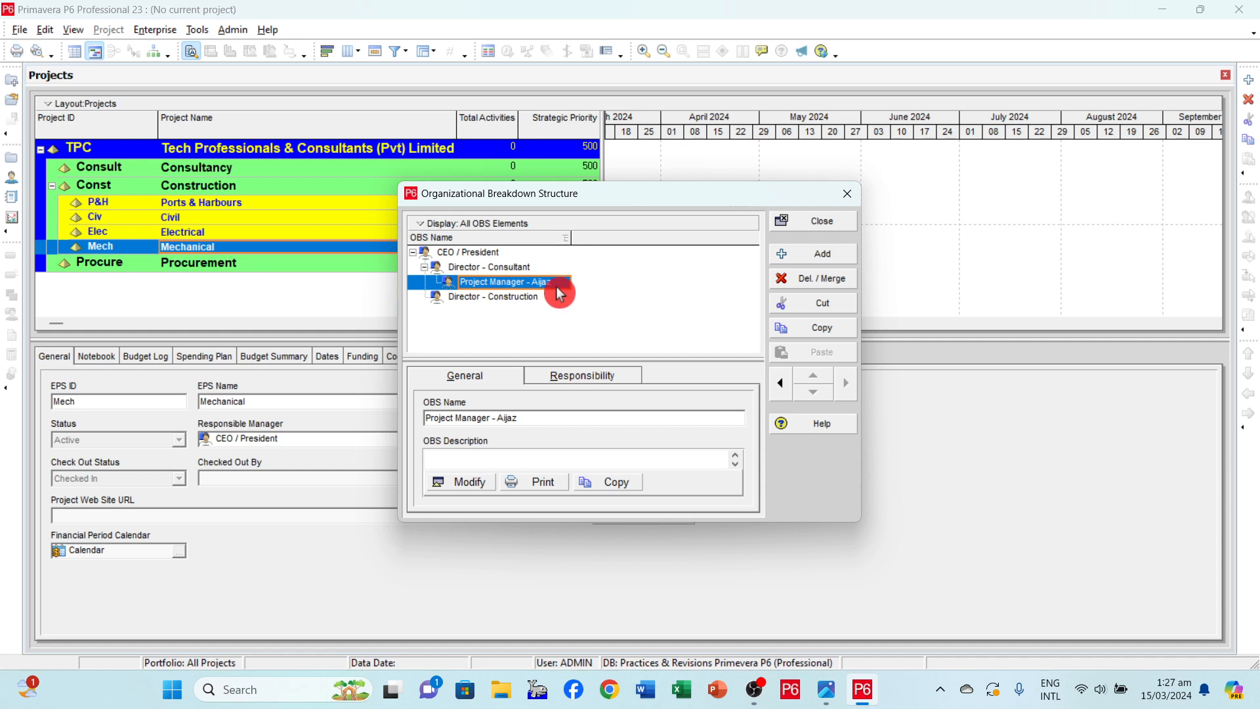
- Add an OBS element one level beneath Director - Construction and name it Prject Manager - Mr followed by the manager's name
{"action": "left_click", "coordinate": [540, 304]}
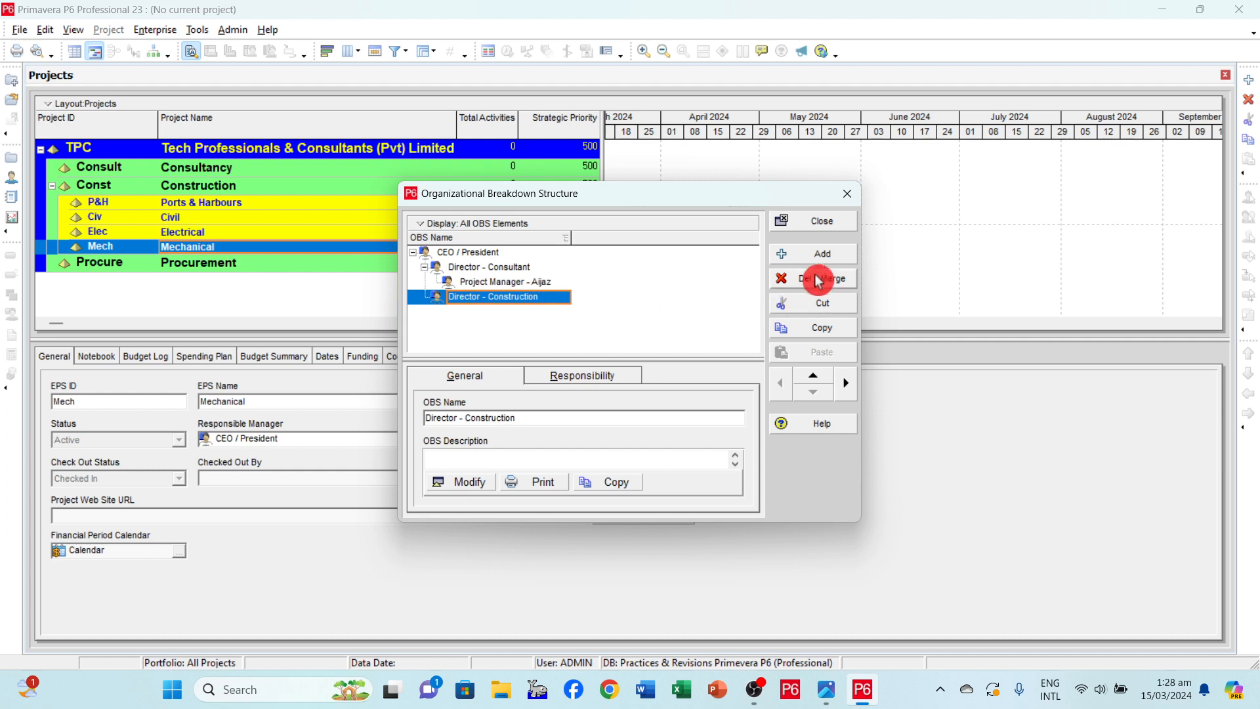
{"action": "left_click", "coordinate": [832, 258]}
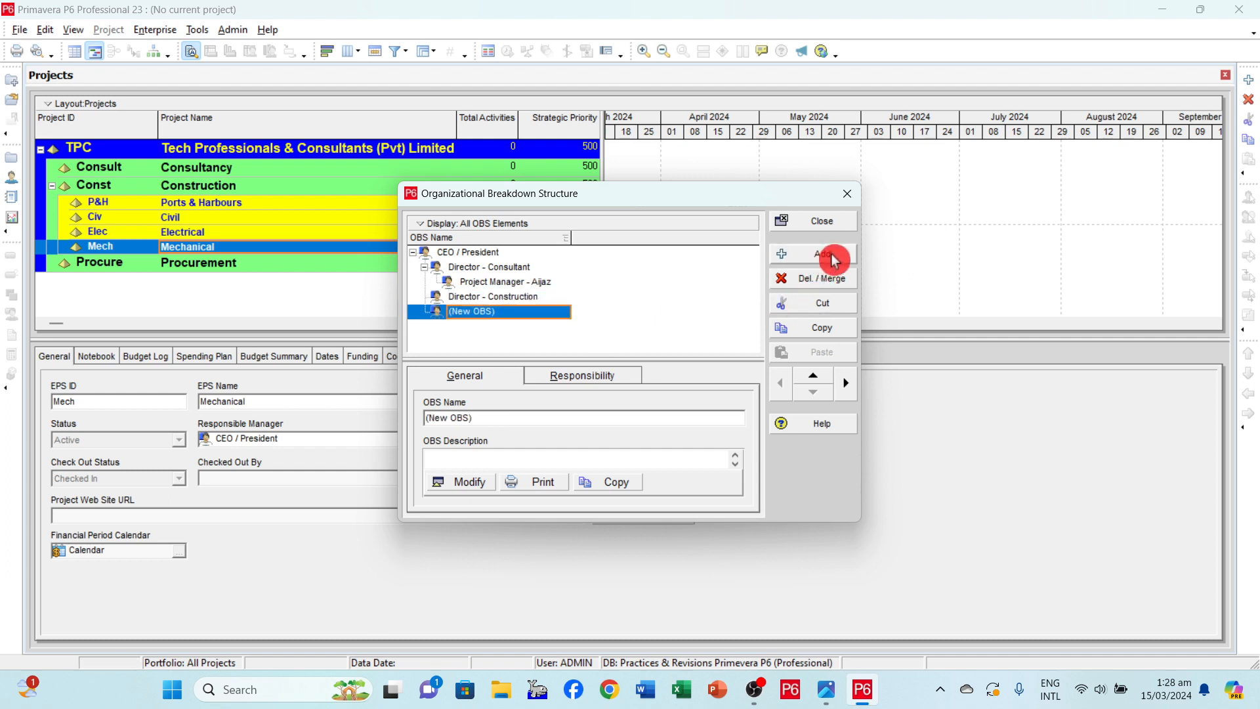
{"action": "type", "text": "Pr"}
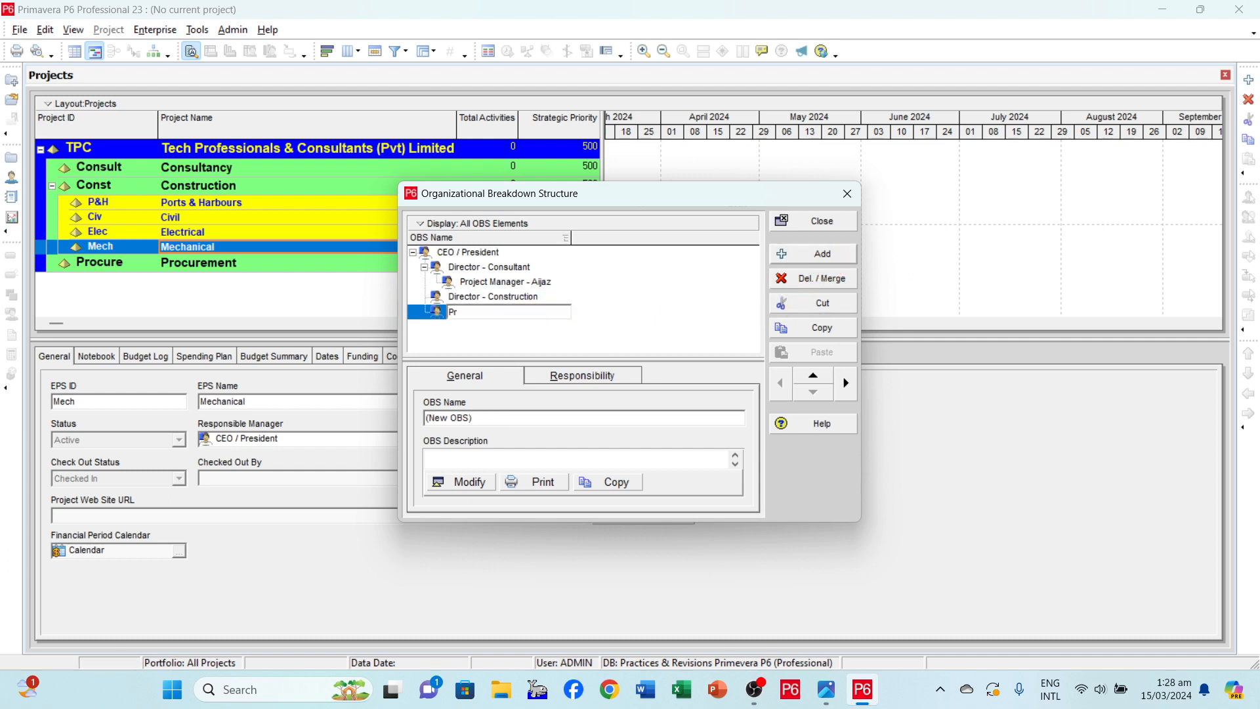
{"action": "type", "text": "ject Manag"}
{"action": "type", "text": "- R"}
{"action": "key", "text": "BackSpace"}
{"action": "type", "text": "Rafiq"}
{"action": "key", "text": "Left"}
{"action": "key", "text": "Left"}
{"action": "key", "text": "Left"}
{"action": "key", "text": "Left"}
{"action": "key", "text": "Left"}
{"action": "type", "text": "Mr"}
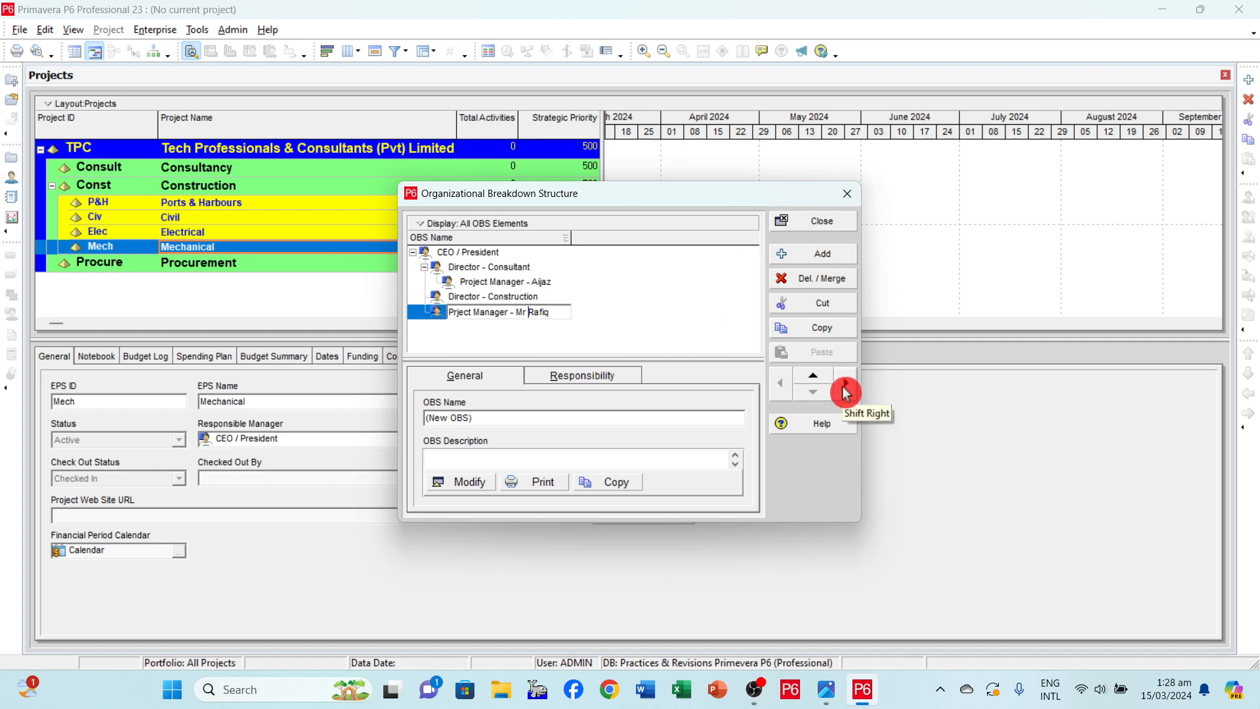
{"action": "left_click", "coordinate": [846, 392]}
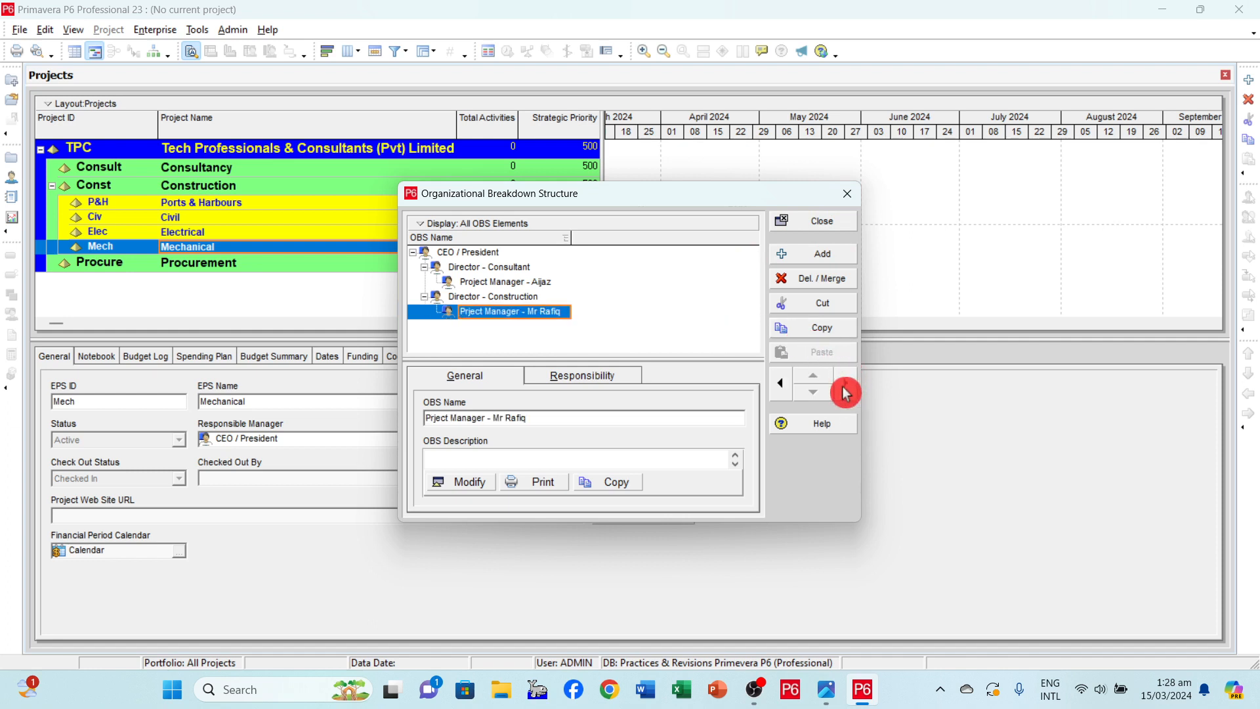
{"action": "left_click", "coordinate": [554, 318]}
- Insert the title Mr before the manager's name in the project manager element under Director - Consultant
{"action": "left_click", "coordinate": [551, 282]}
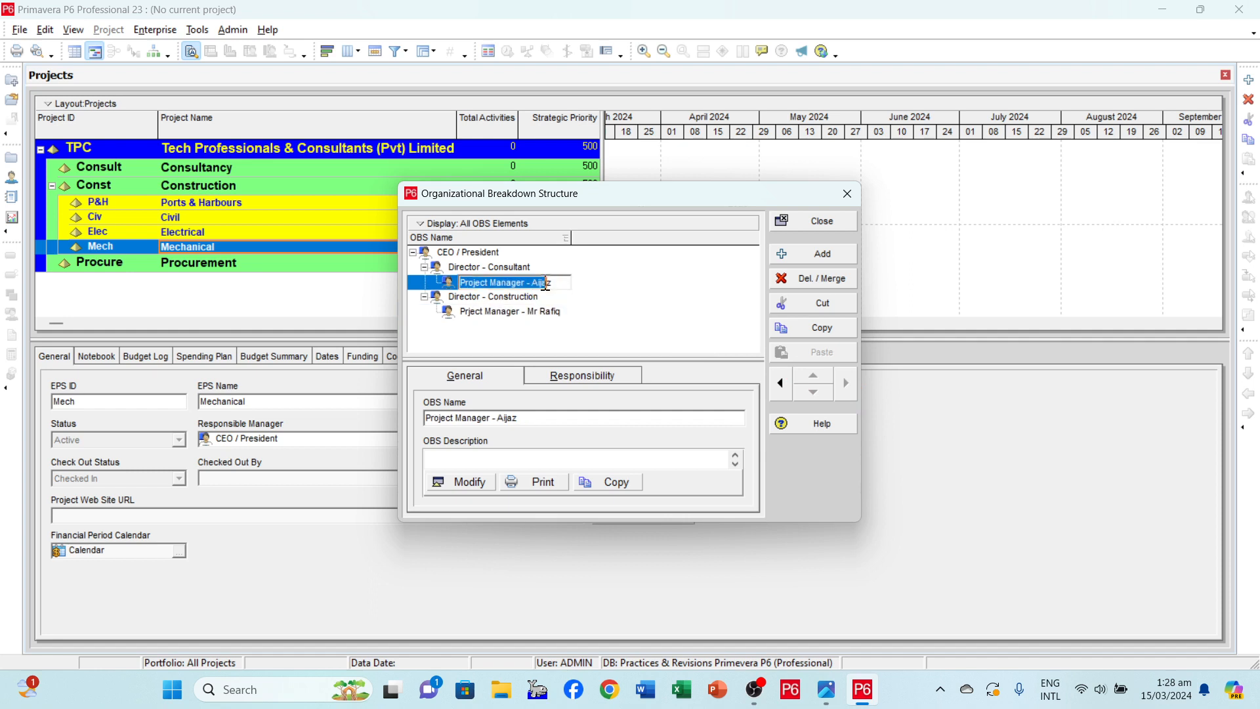
{"action": "left_click", "coordinate": [553, 283]}
{"action": "type", "text": "Mr"}
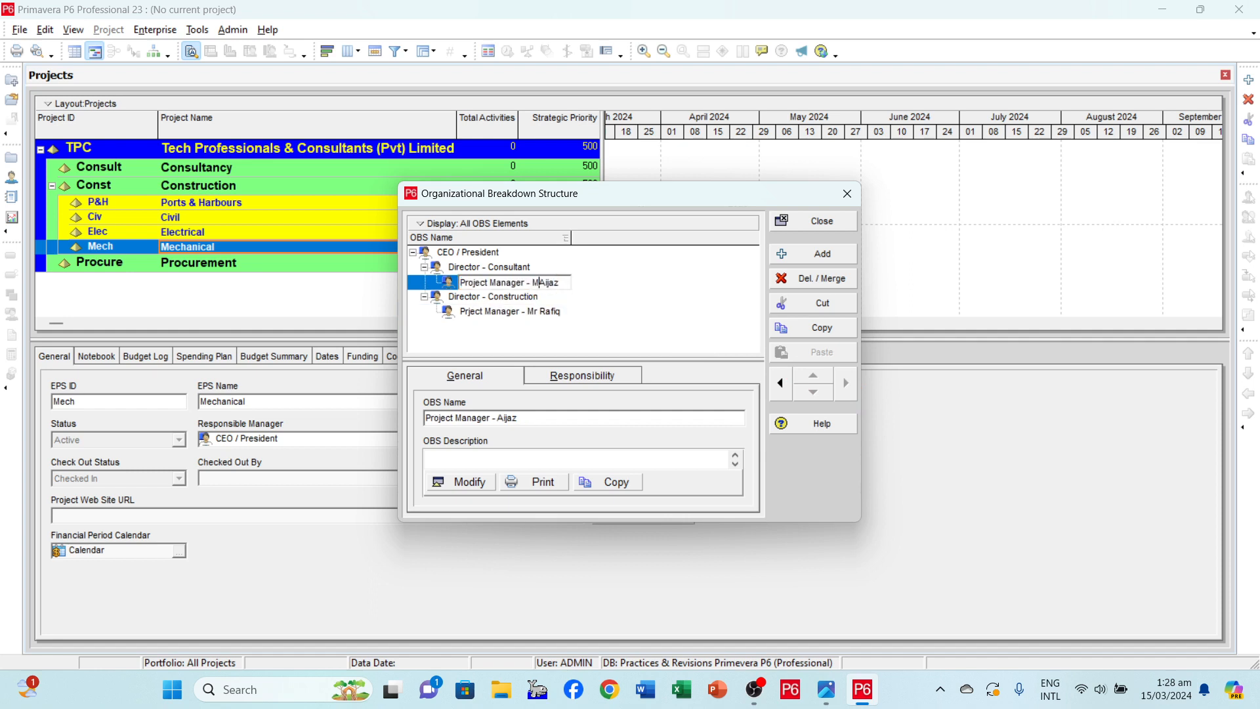
{"action": "left_click", "coordinate": [617, 282]}
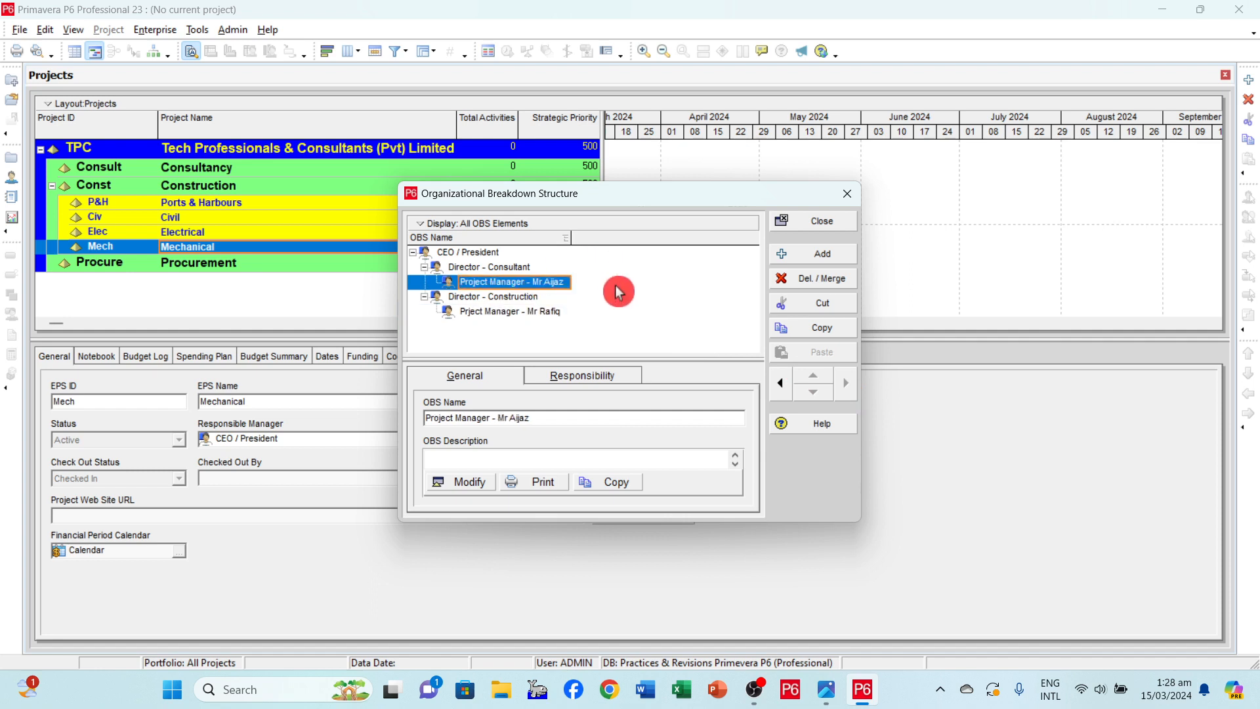
- Add an OBS element at director level after Director - Construction's branch and name it Director - Procurement
{"action": "left_click", "coordinate": [573, 313]}
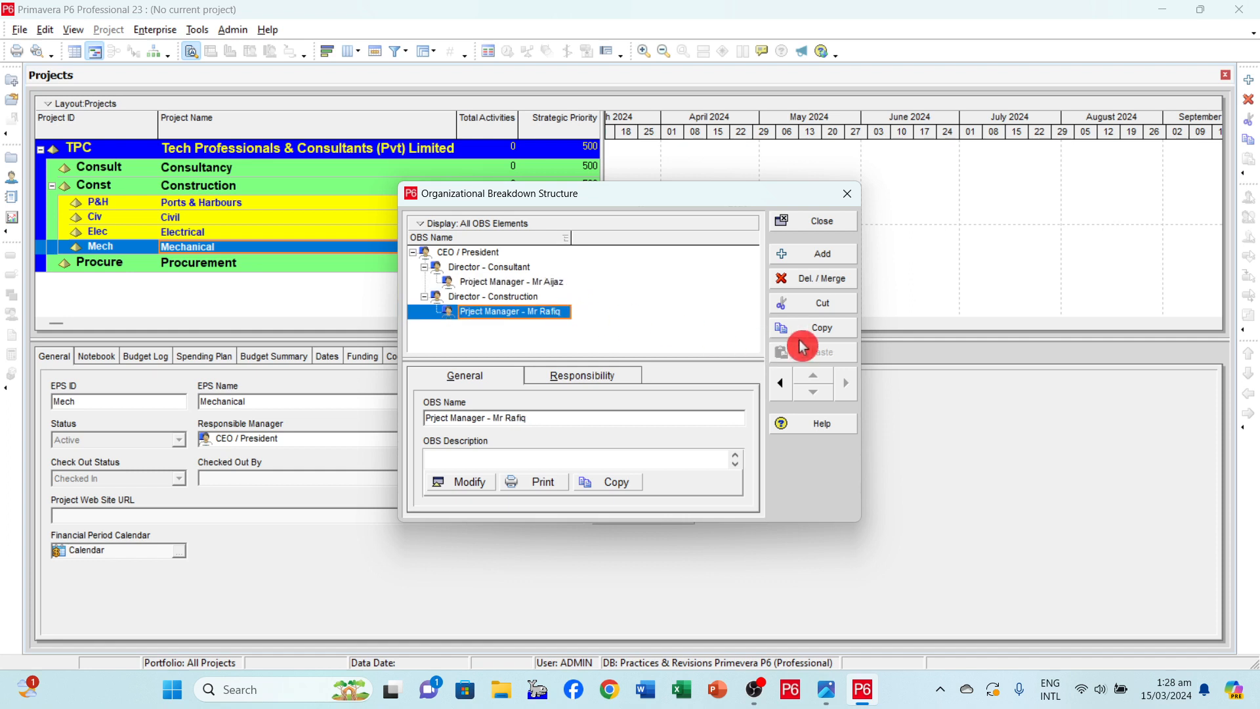
{"action": "left_click", "coordinate": [820, 254]}
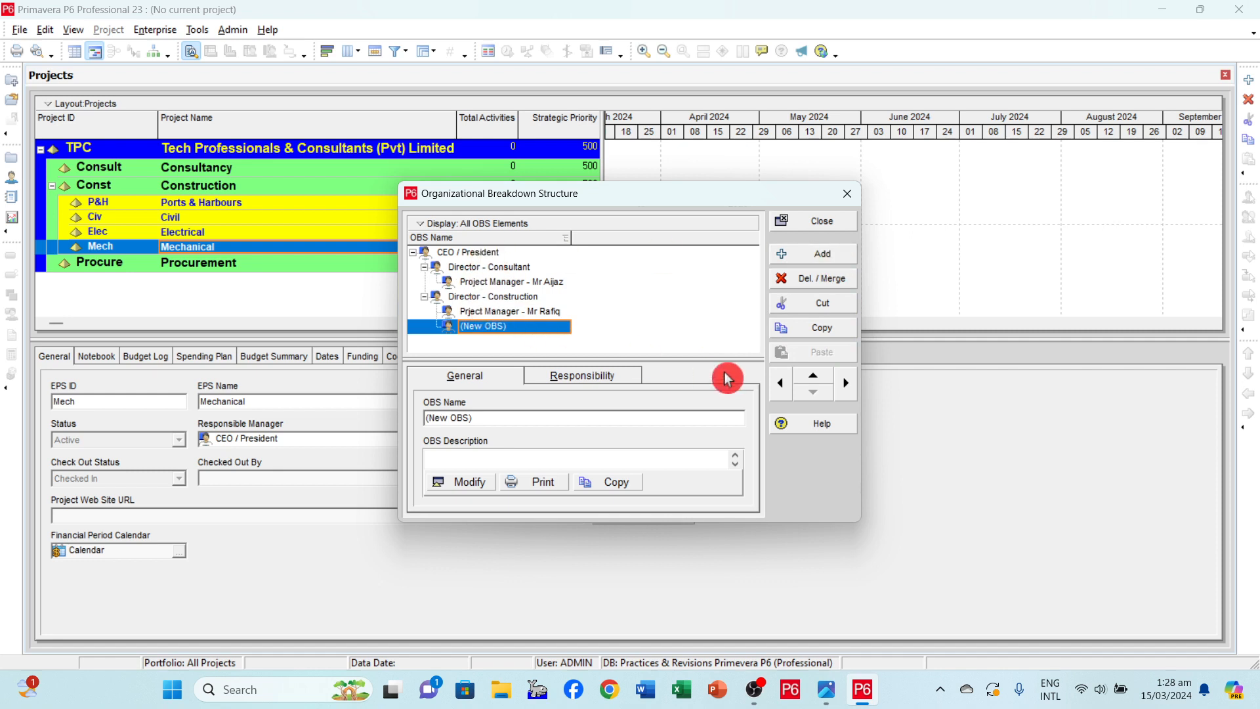
{"action": "left_click", "coordinate": [784, 394]}
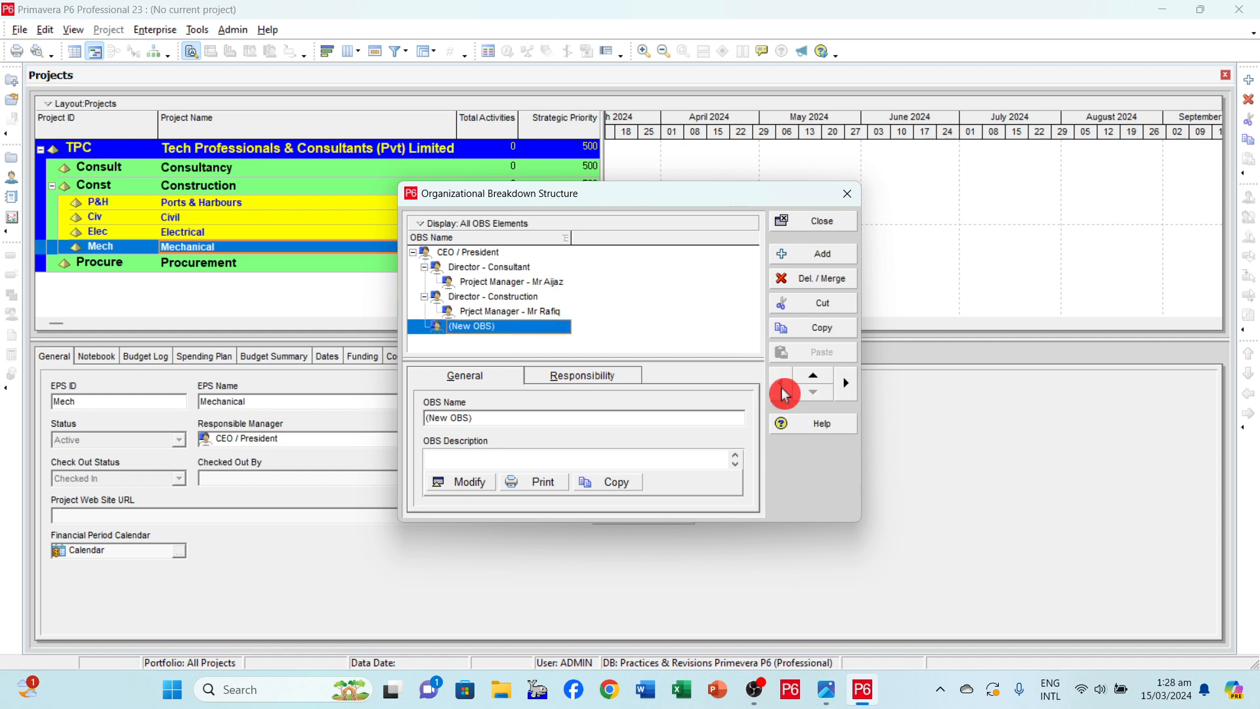
{"action": "left_click", "coordinate": [482, 326]}
{"action": "left_click_drag", "start_coordinate": [498, 326], "coordinate": [439, 326]}
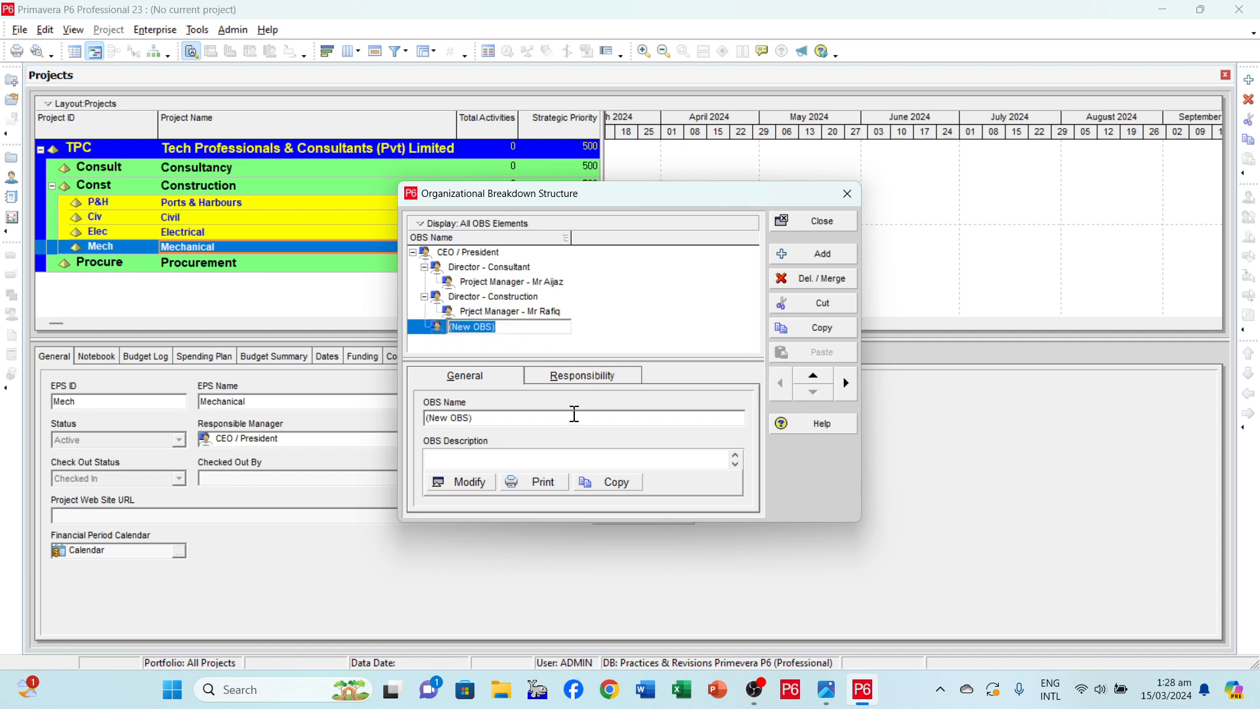
{"action": "type", "text": "Director - Procue"}
{"action": "key", "text": "BackSpace"}
{"action": "type", "text": "rem"}
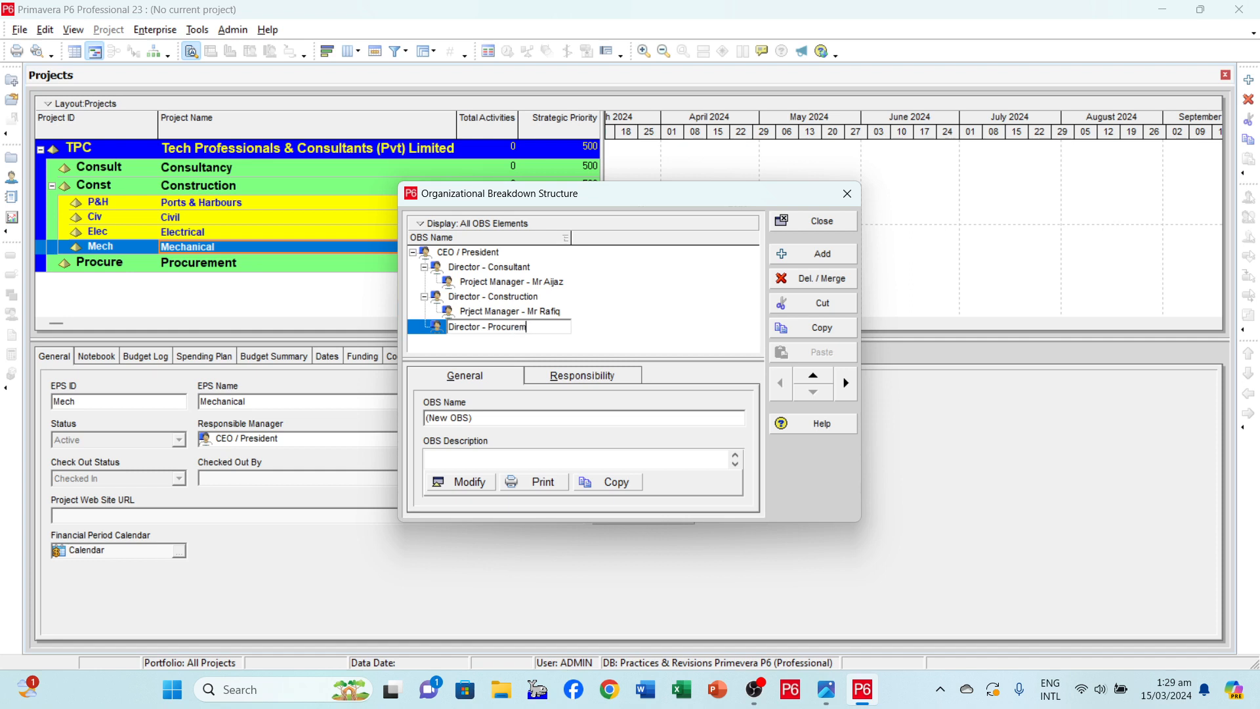
{"action": "type", "text": "ent"}
{"action": "left_click", "coordinate": [655, 322]}
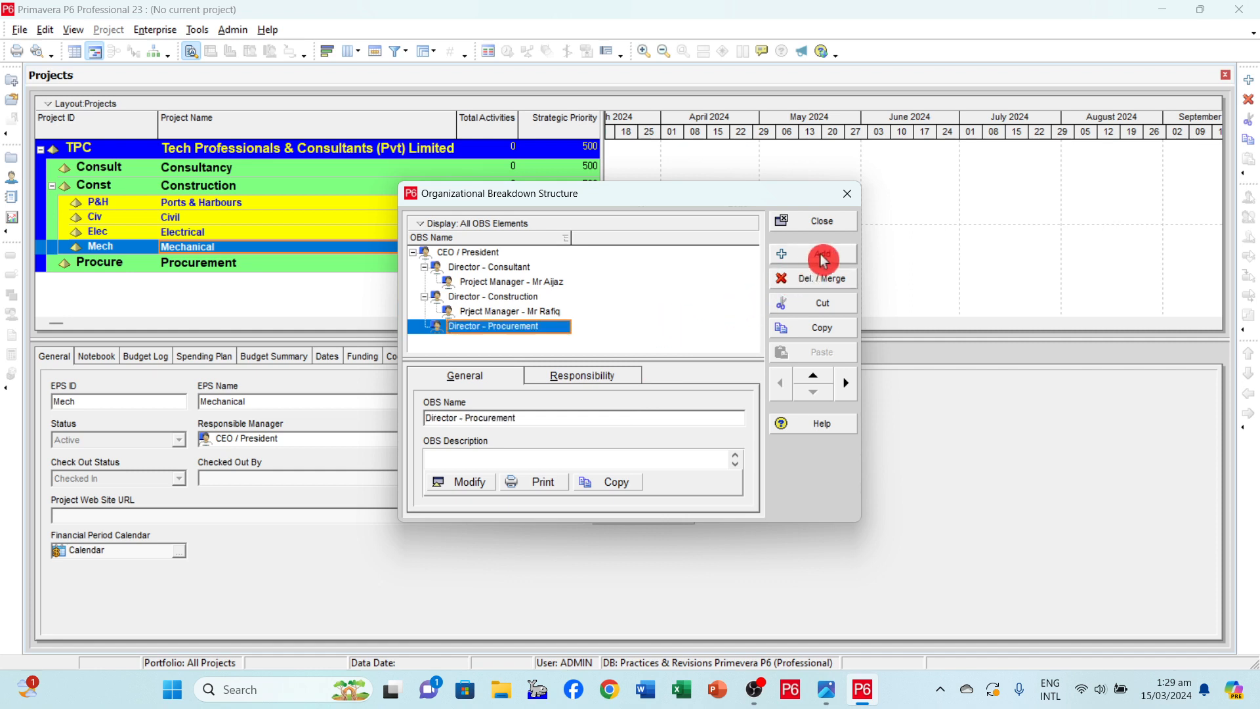
- Add an OBS element one level beneath Director - Procurement and name it Project Manager - Mr followed by the manager's name
{"action": "left_click", "coordinate": [814, 254]}
{"action": "left_click", "coordinate": [846, 383]}
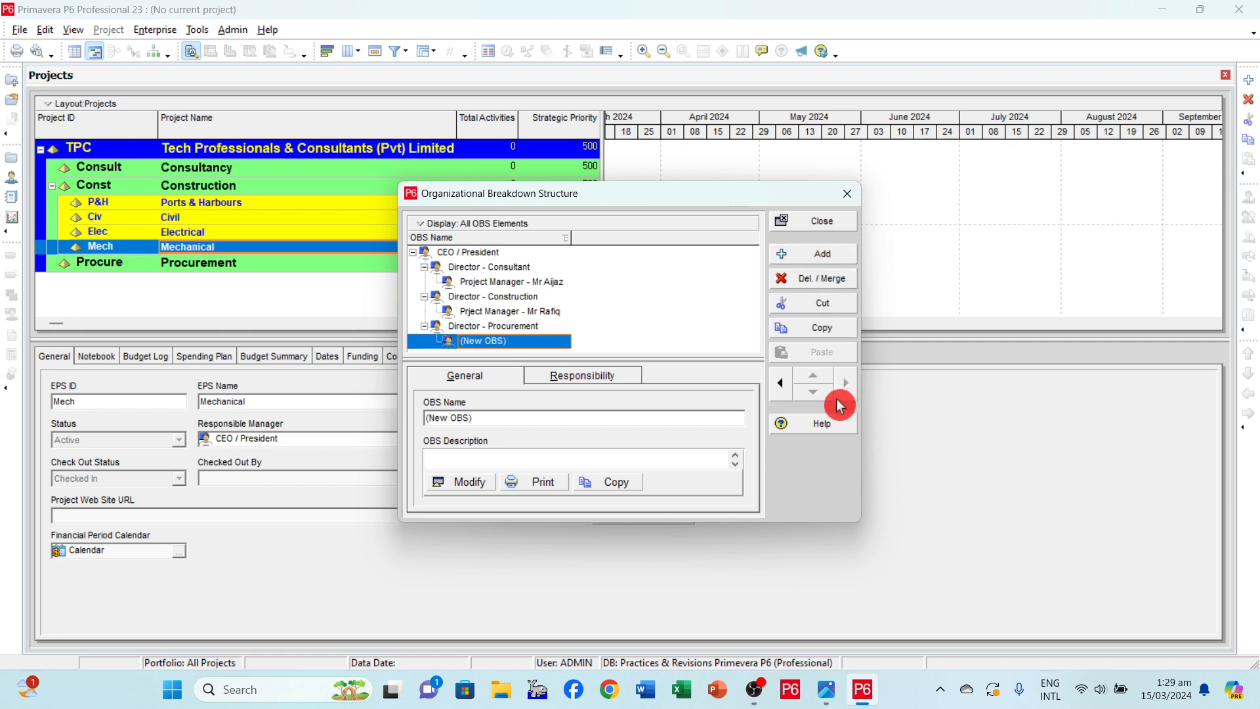
{"action": "left_click", "coordinate": [519, 344]}
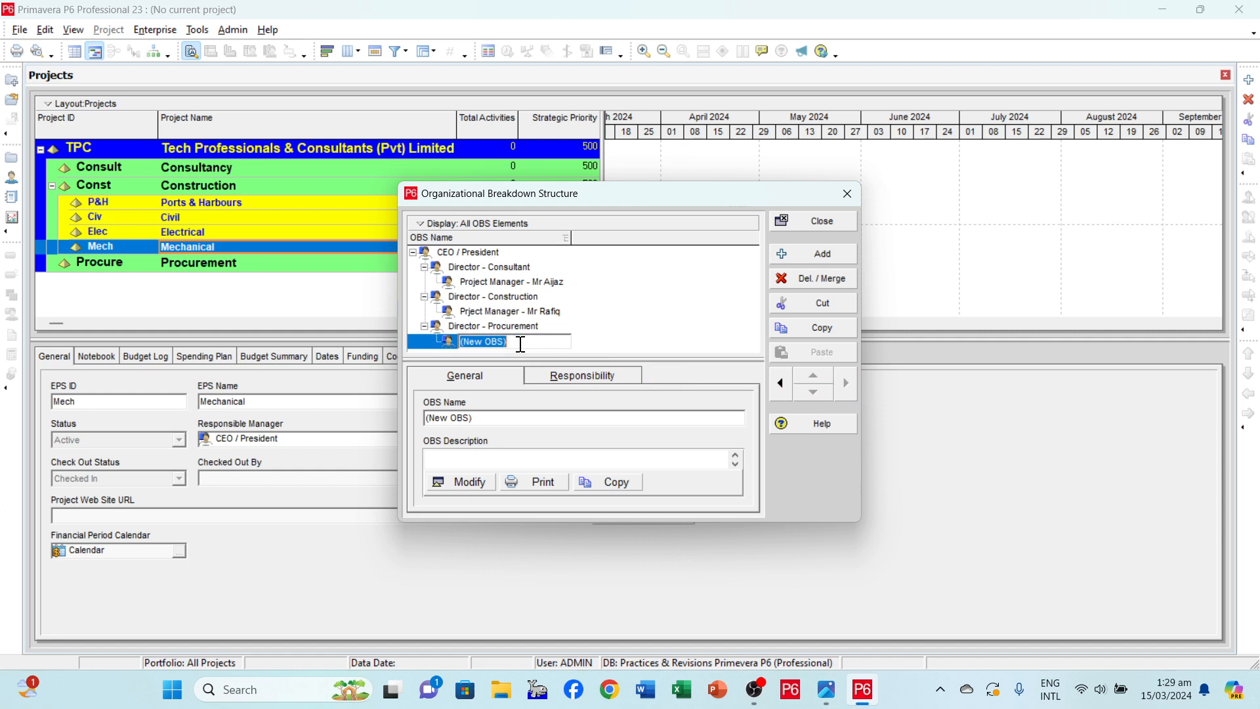
{"action": "type", "text": "Project Manager - Mr S"}
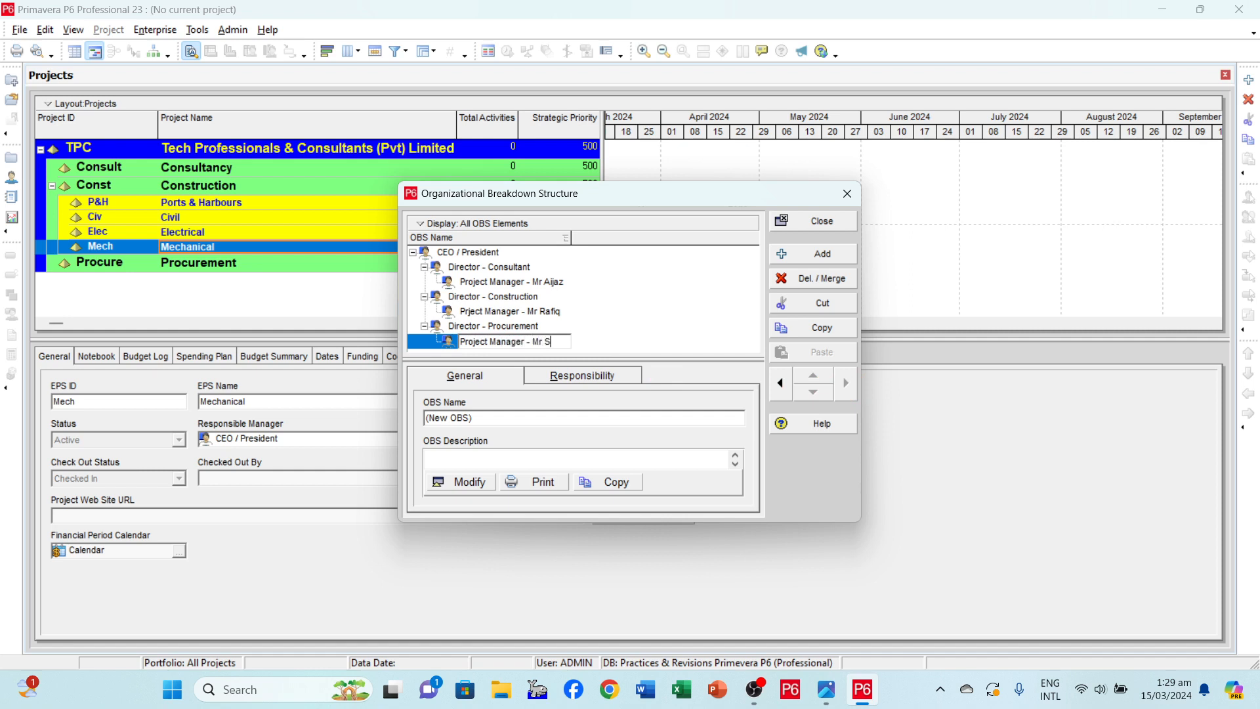
{"action": "type", "text": "ultan"}
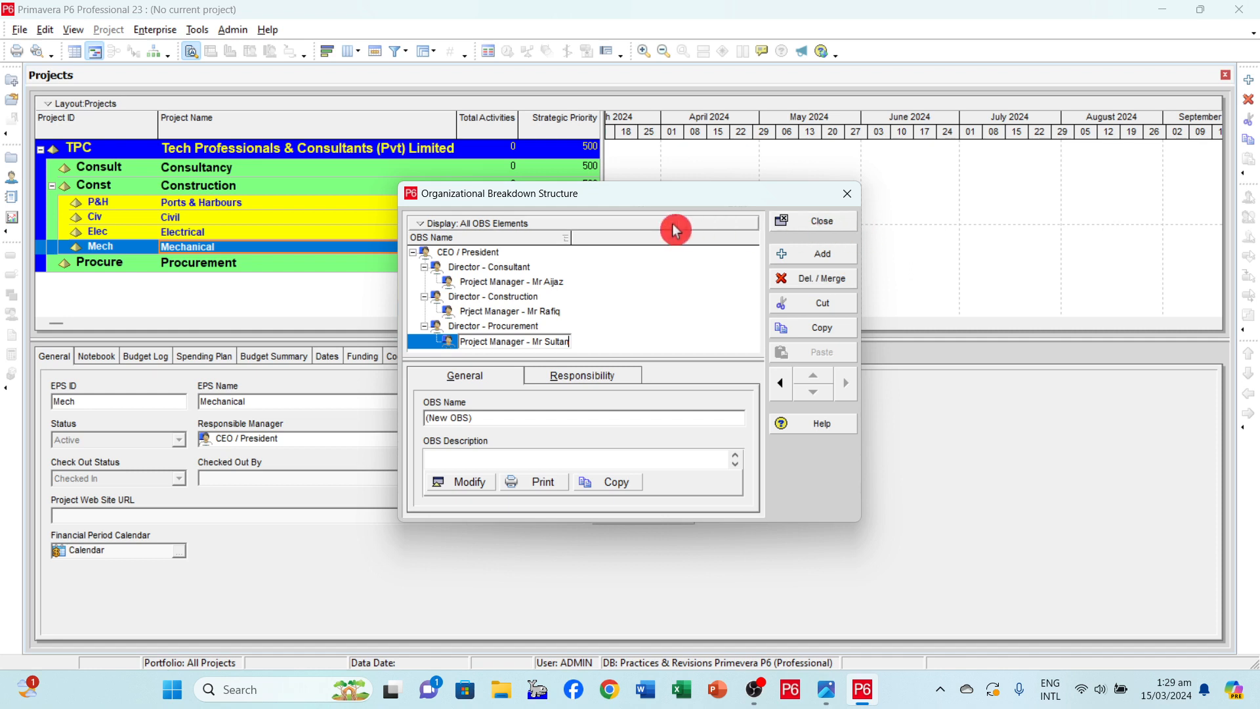
{"action": "left_click", "coordinate": [666, 310]}
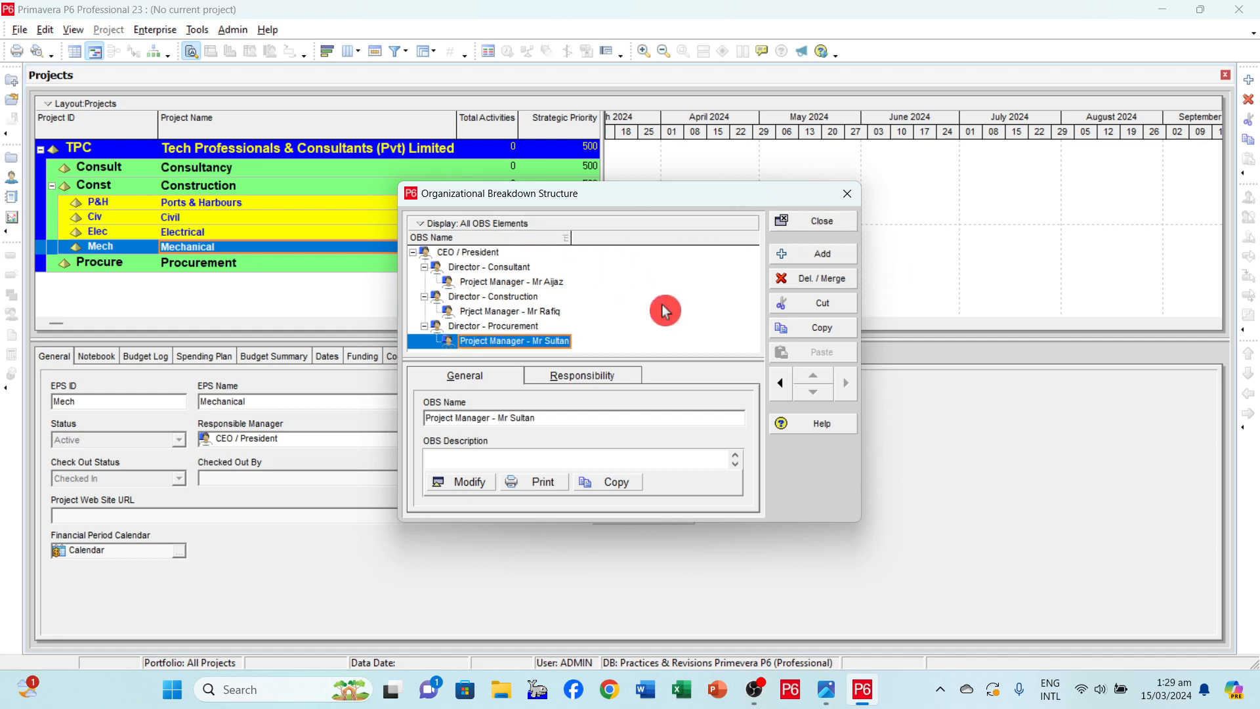
- Switch the Organizational Breakdown Structure display to Chart View
{"action": "left_click", "coordinate": [465, 228]}
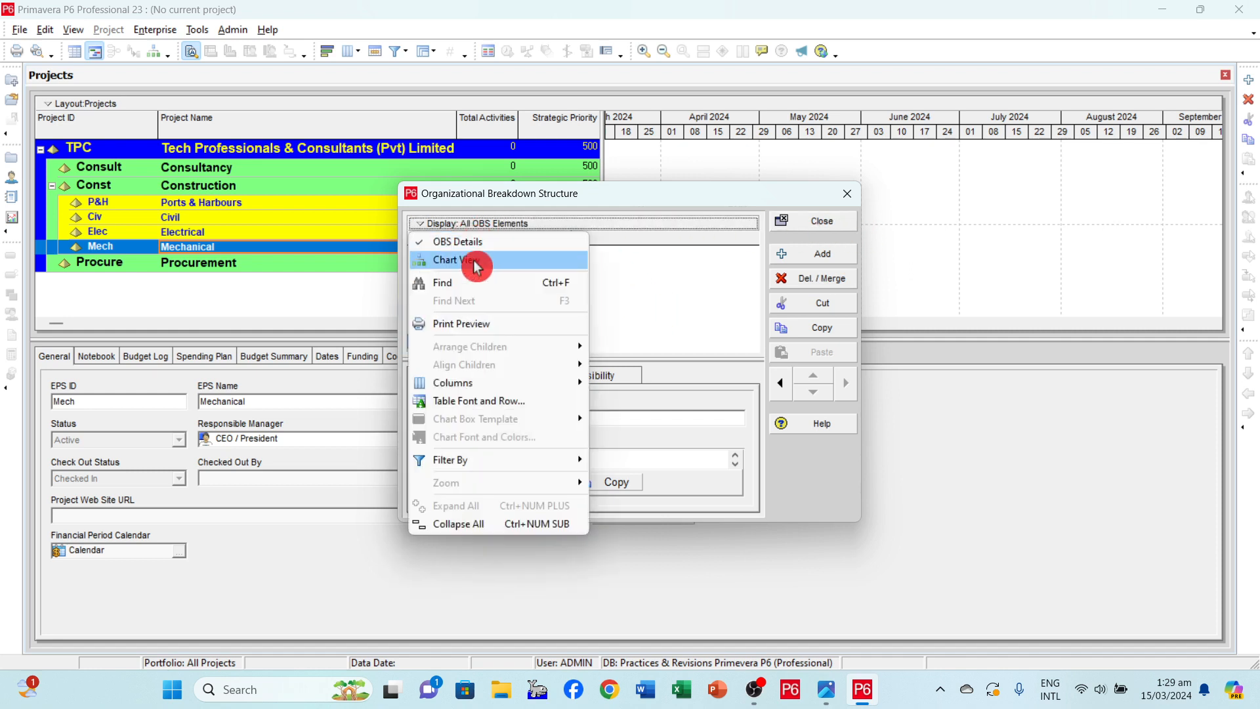
{"action": "left_click", "coordinate": [471, 242]}
{"action": "left_click", "coordinate": [470, 224]}
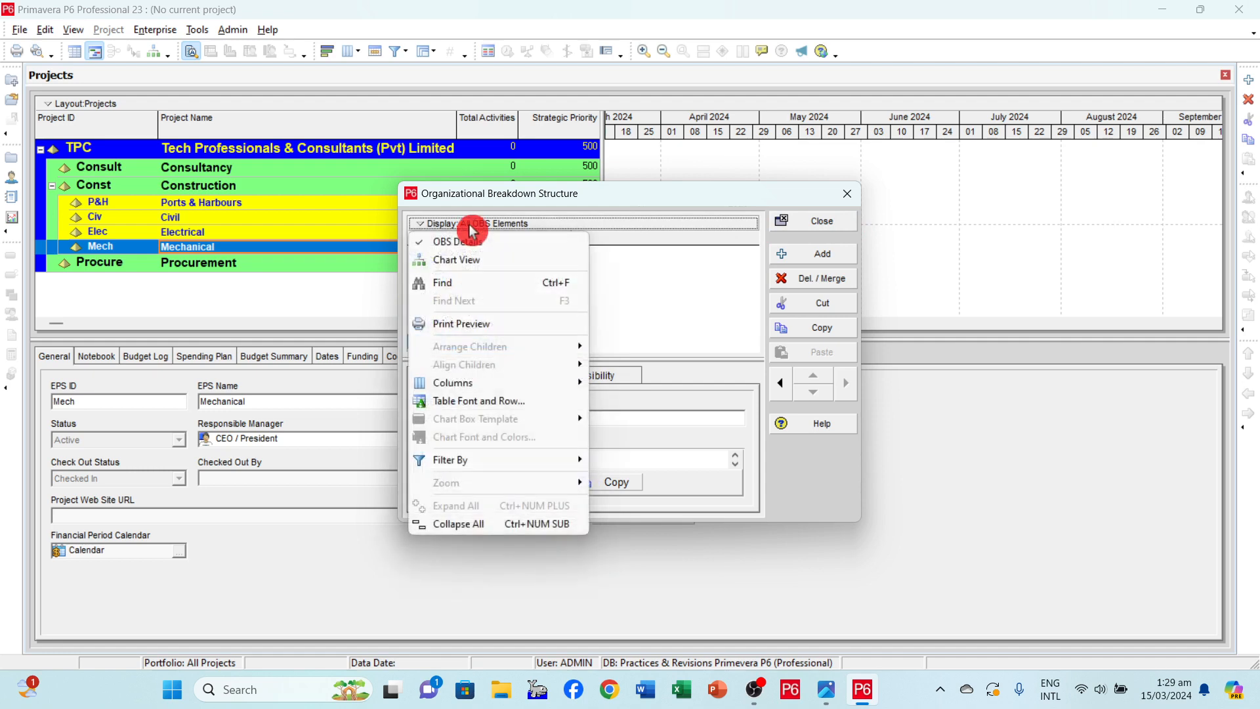
{"action": "left_click", "coordinate": [466, 260]}
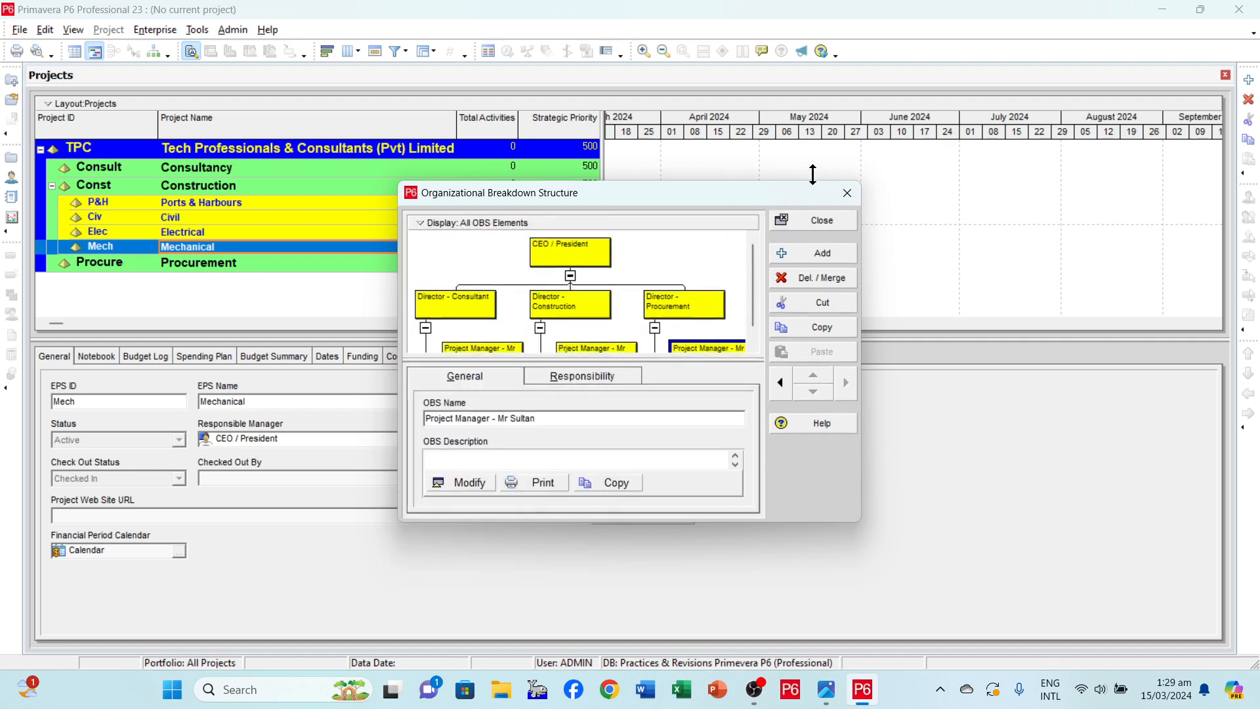
- Enlarge the Organizational Breakdown Structure window and zoom its chart to best fit
{"action": "left_click_drag", "start_coordinate": [817, 182], "coordinate": [842, 76]}
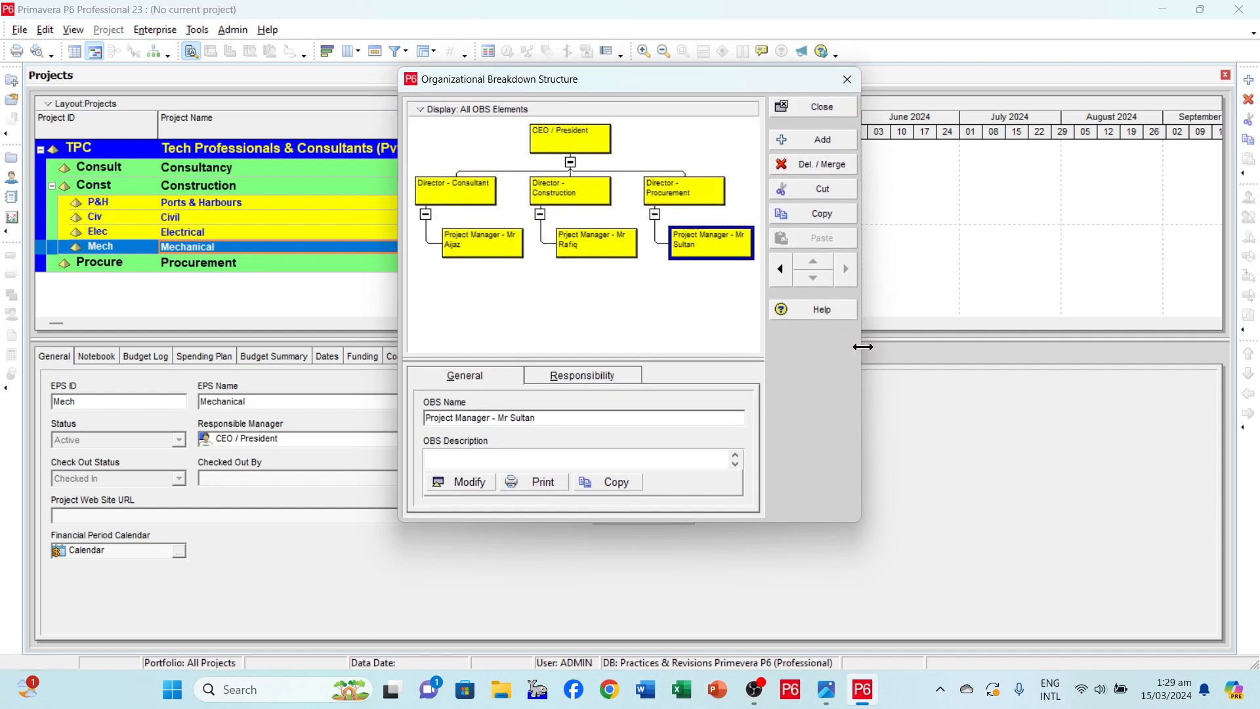
{"action": "left_click_drag", "start_coordinate": [860, 346], "coordinate": [1040, 337]}
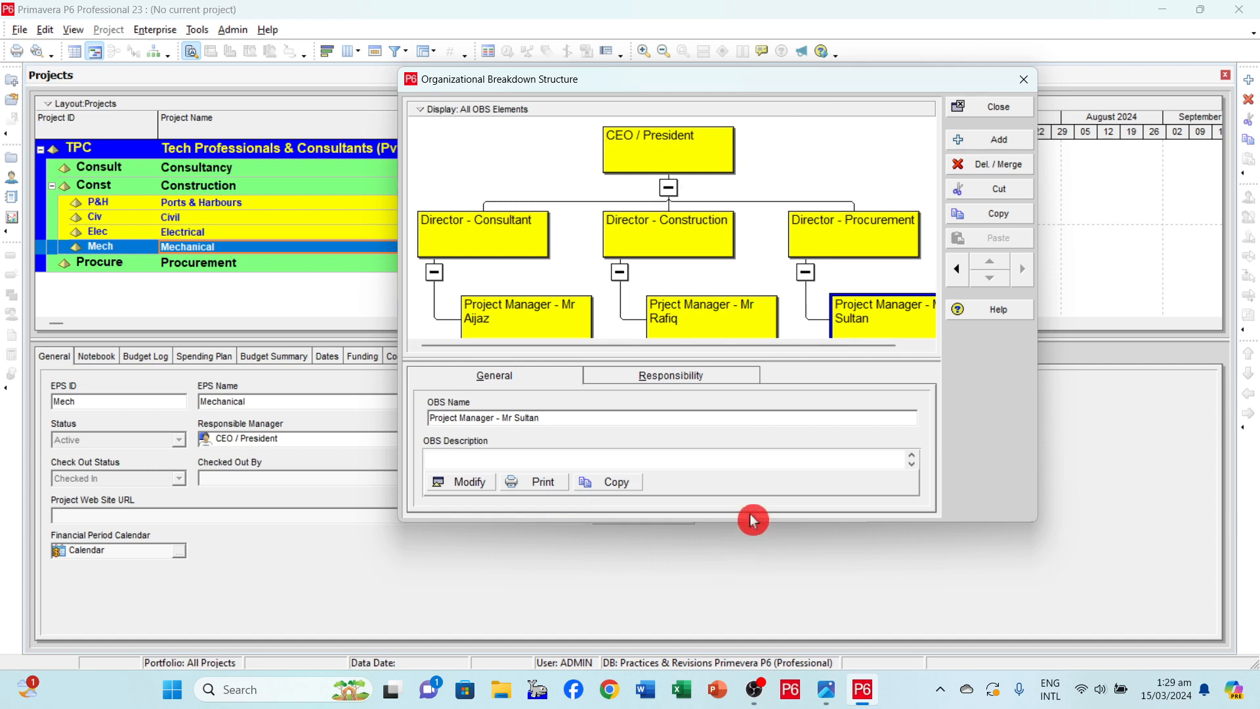
{"action": "left_click_drag", "start_coordinate": [753, 523], "coordinate": [749, 602]}
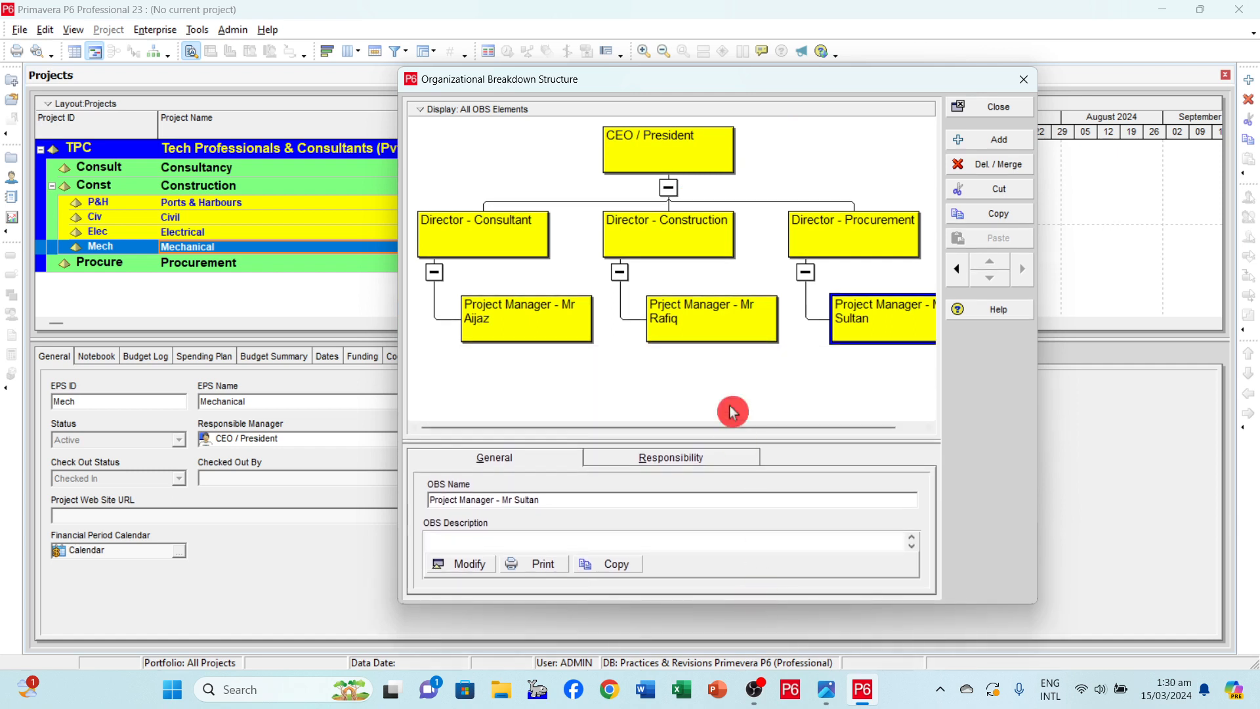
{"action": "right_click", "coordinate": [510, 230]}
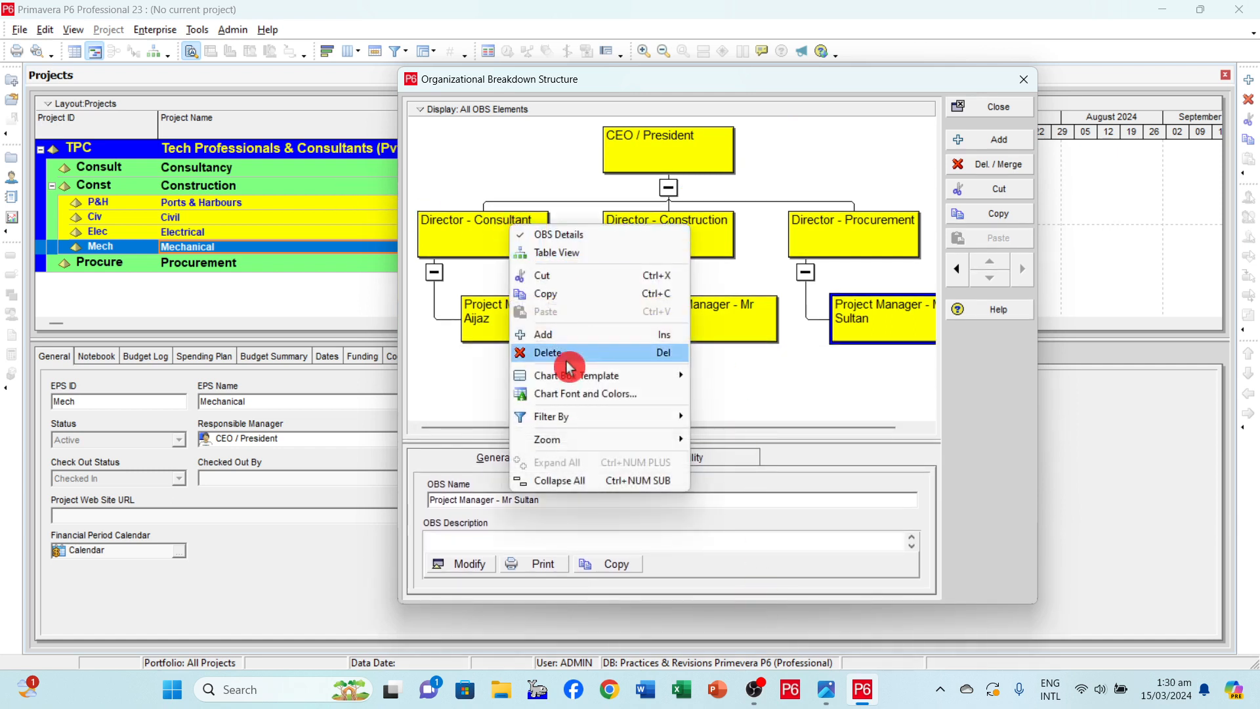
{"action": "mouse_move", "coordinate": [674, 441]}
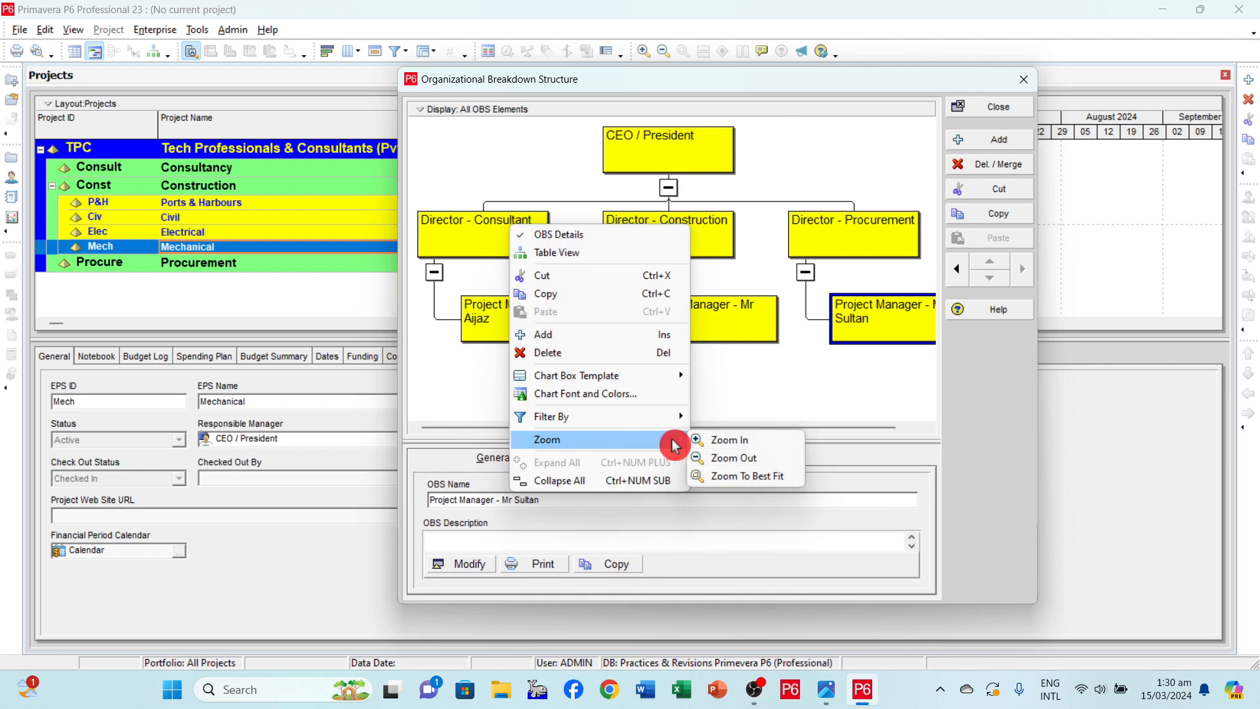
{"action": "left_click", "coordinate": [745, 477]}
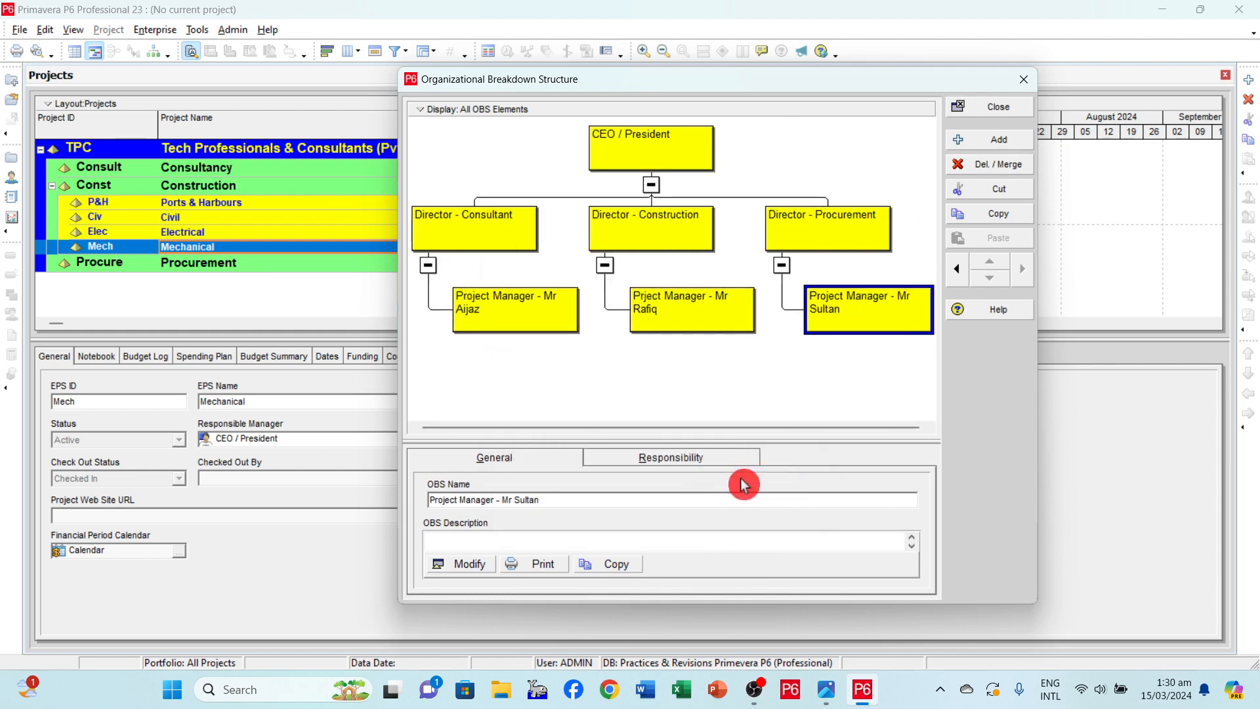
- Change the box color of the OBS chart to light green and apply it to all elements
{"action": "right_click", "coordinate": [701, 320]}
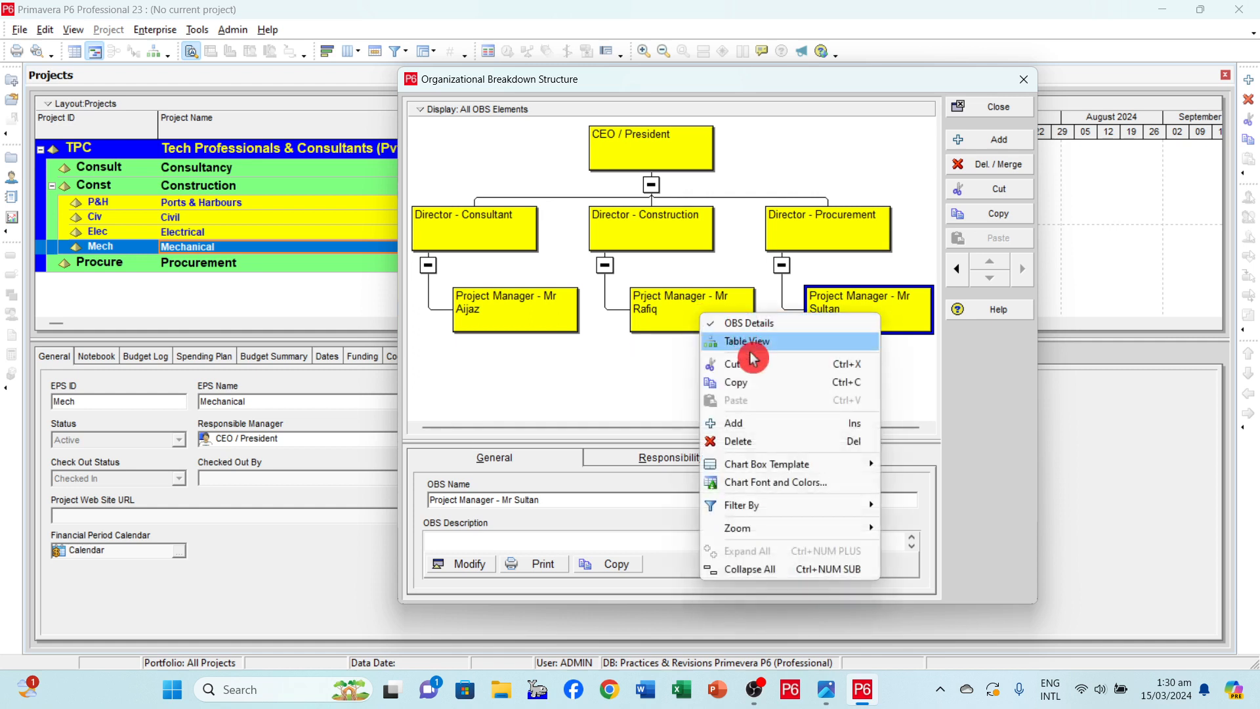
{"action": "mouse_move", "coordinate": [754, 507]}
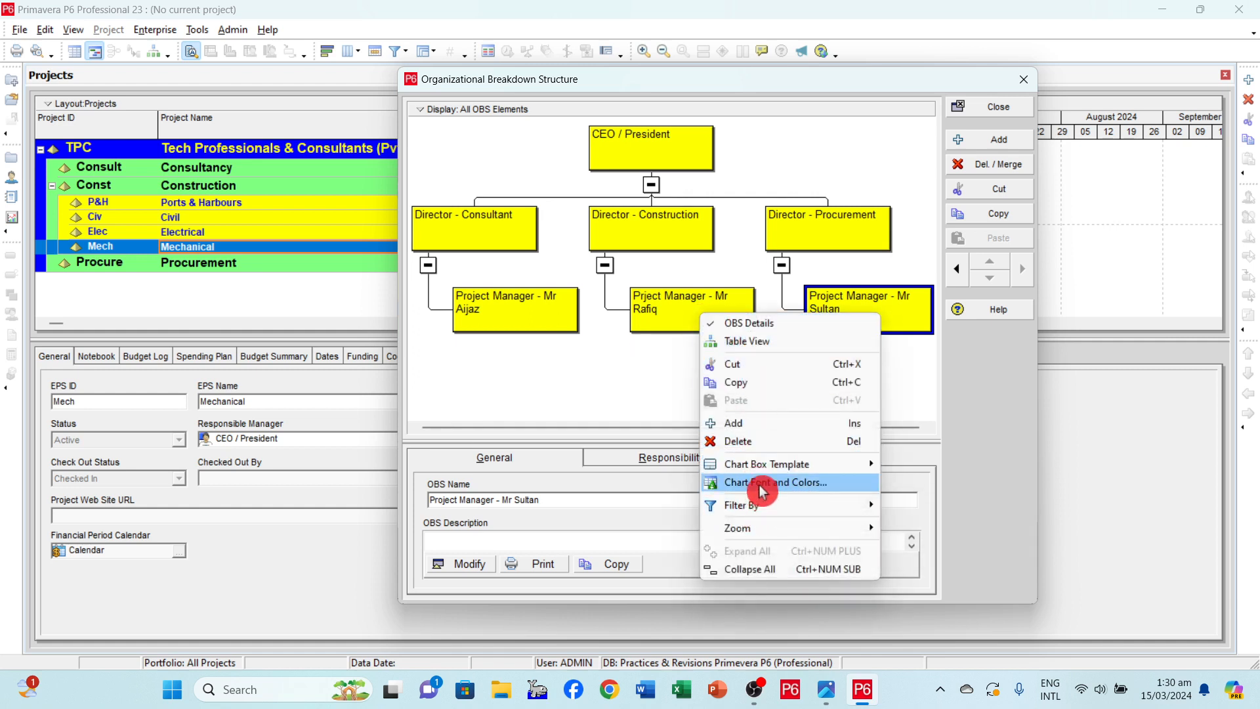
{"action": "left_click", "coordinate": [761, 483]}
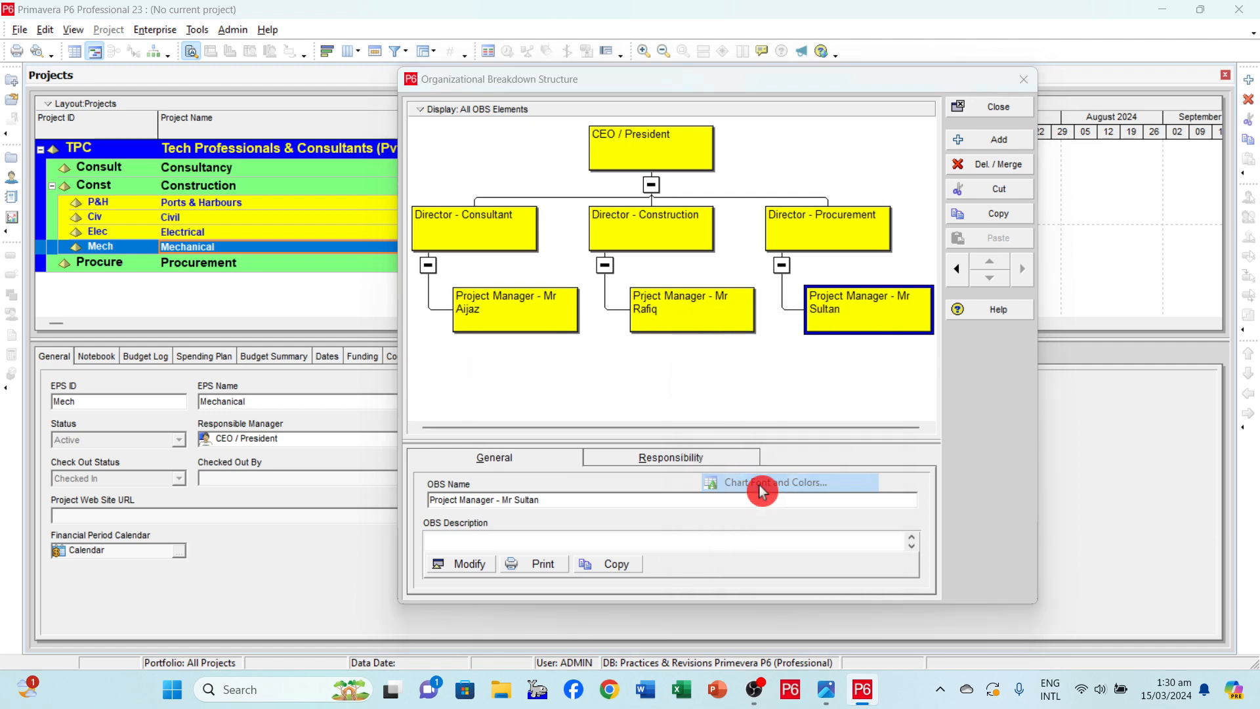
{"action": "left_click", "coordinate": [648, 403]}
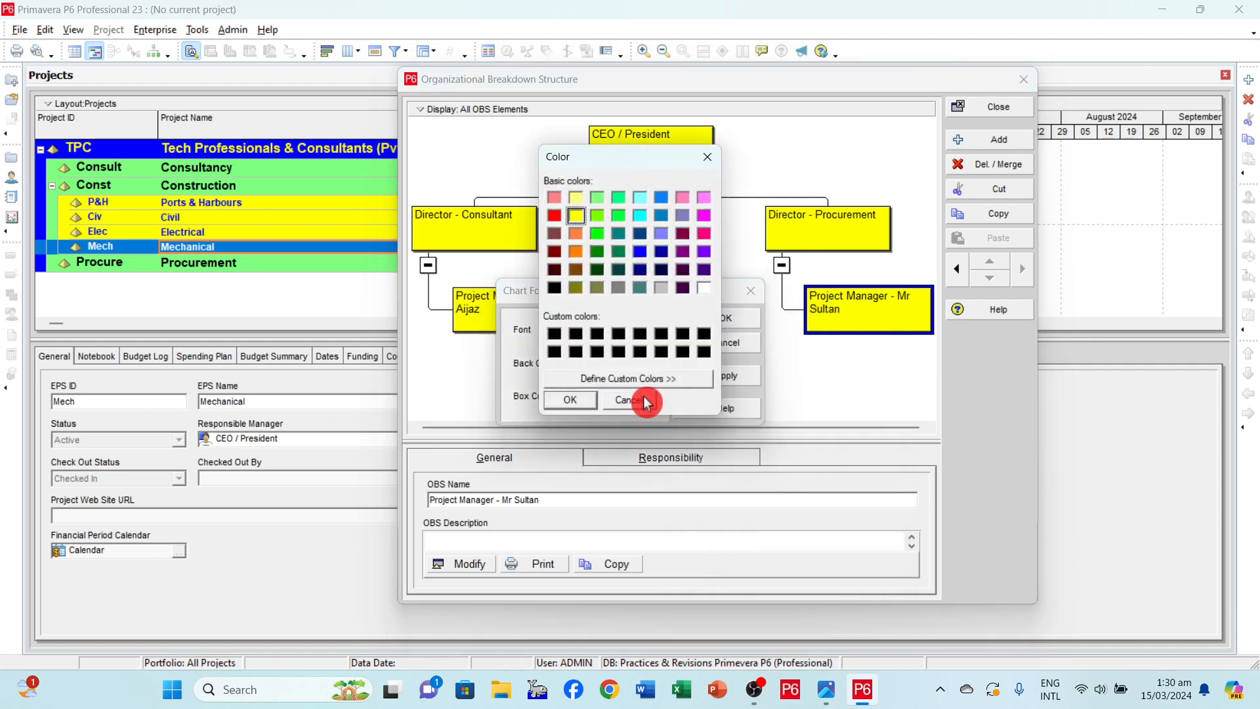
{"action": "left_click", "coordinate": [598, 199]}
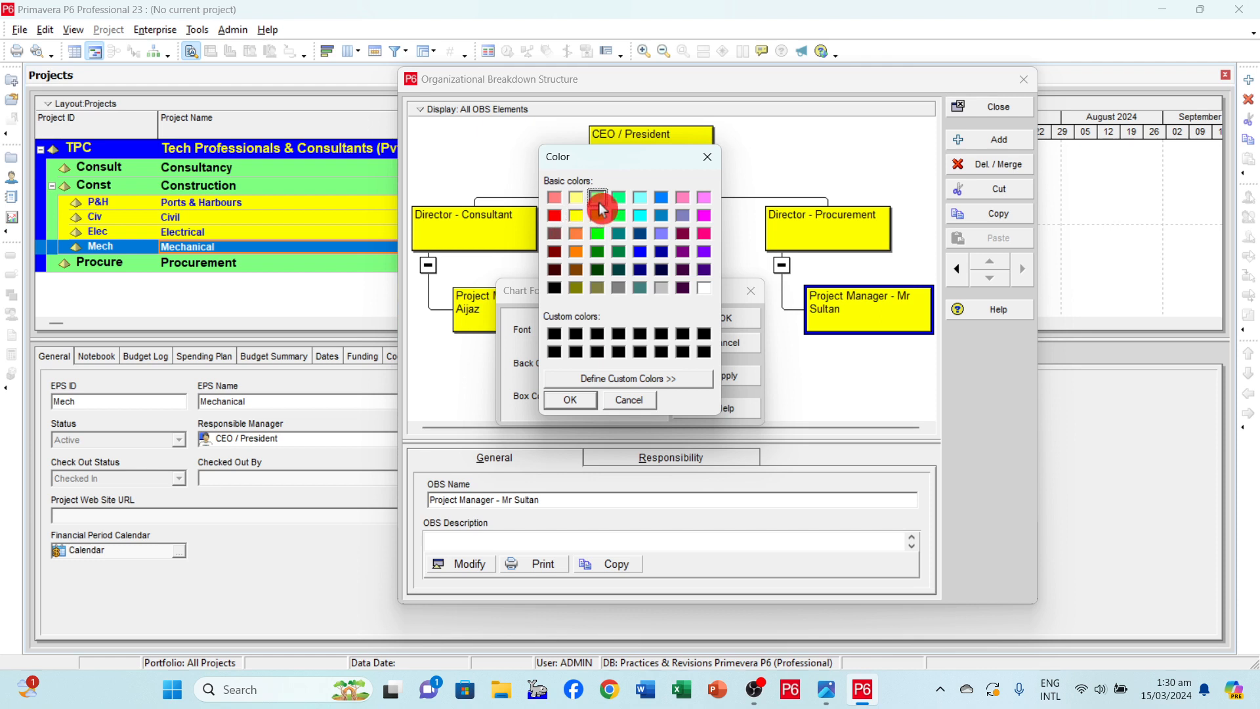
{"action": "left_click", "coordinate": [571, 401]}
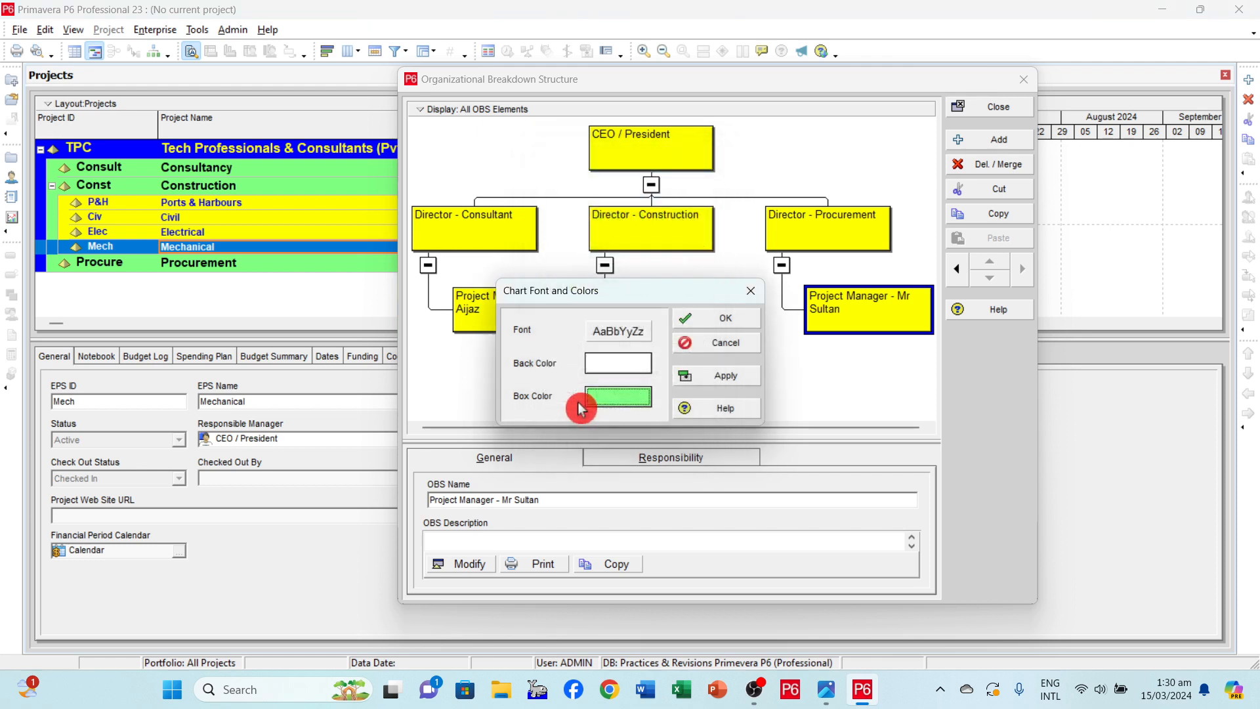
{"action": "left_click", "coordinate": [720, 379]}
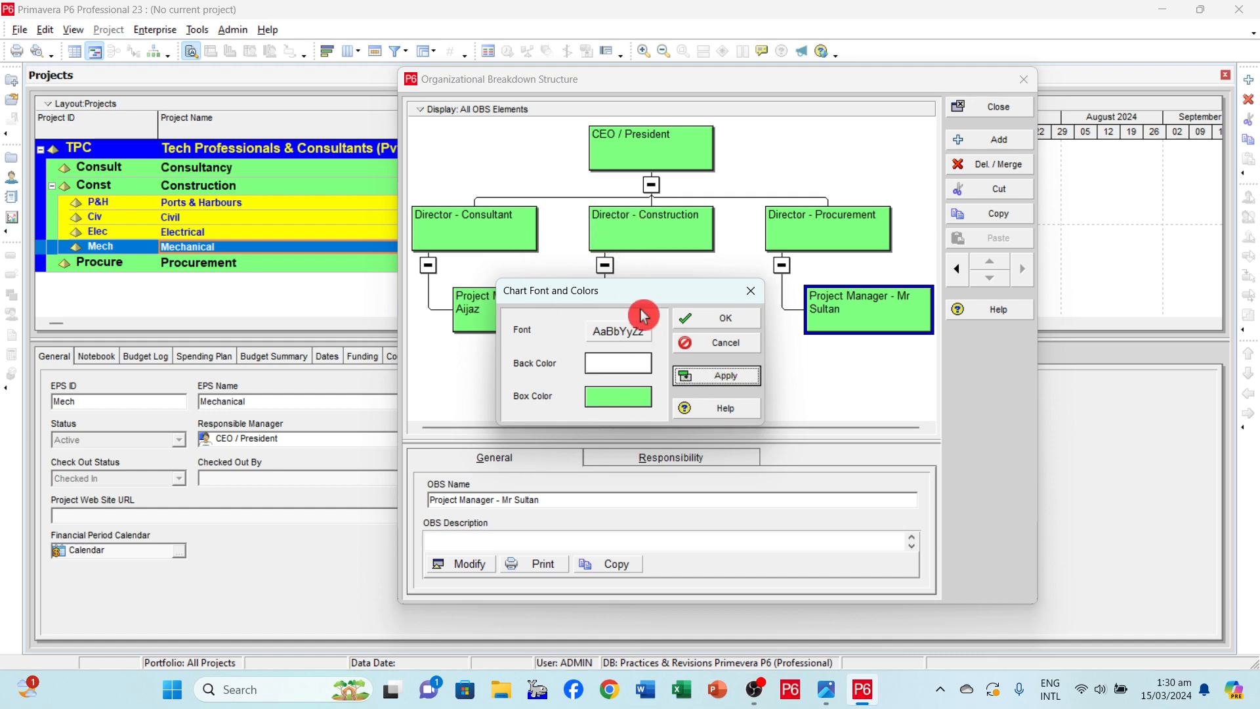
- Set the OBS chart font to Arial Rounded MT in Bold and accept the font and color settings
{"action": "left_click", "coordinate": [641, 328]}
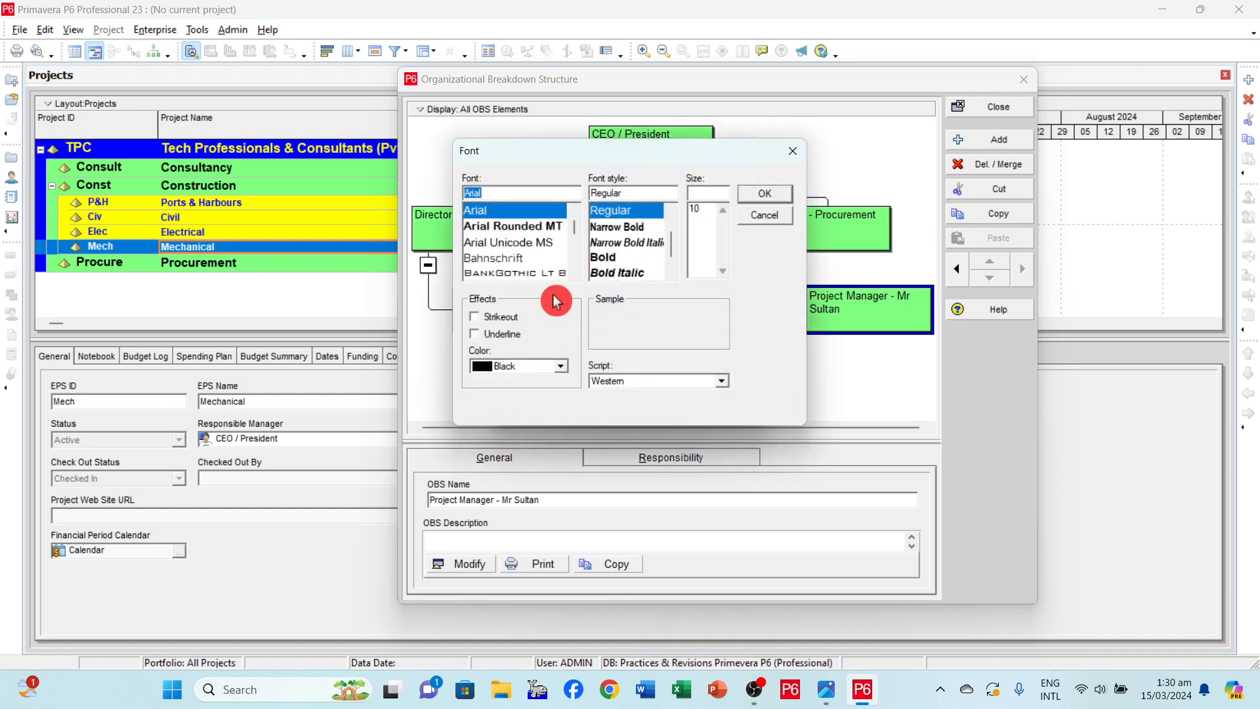
{"action": "left_click", "coordinate": [531, 230]}
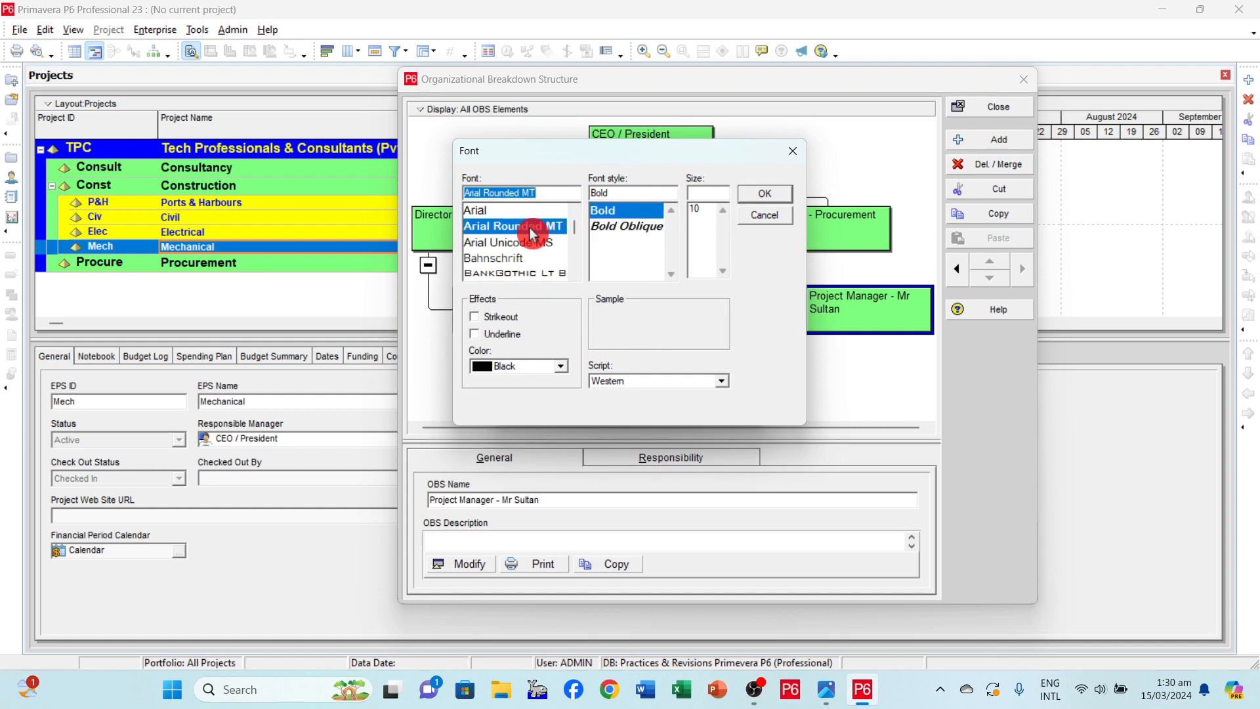
{"action": "left_click", "coordinate": [761, 196]}
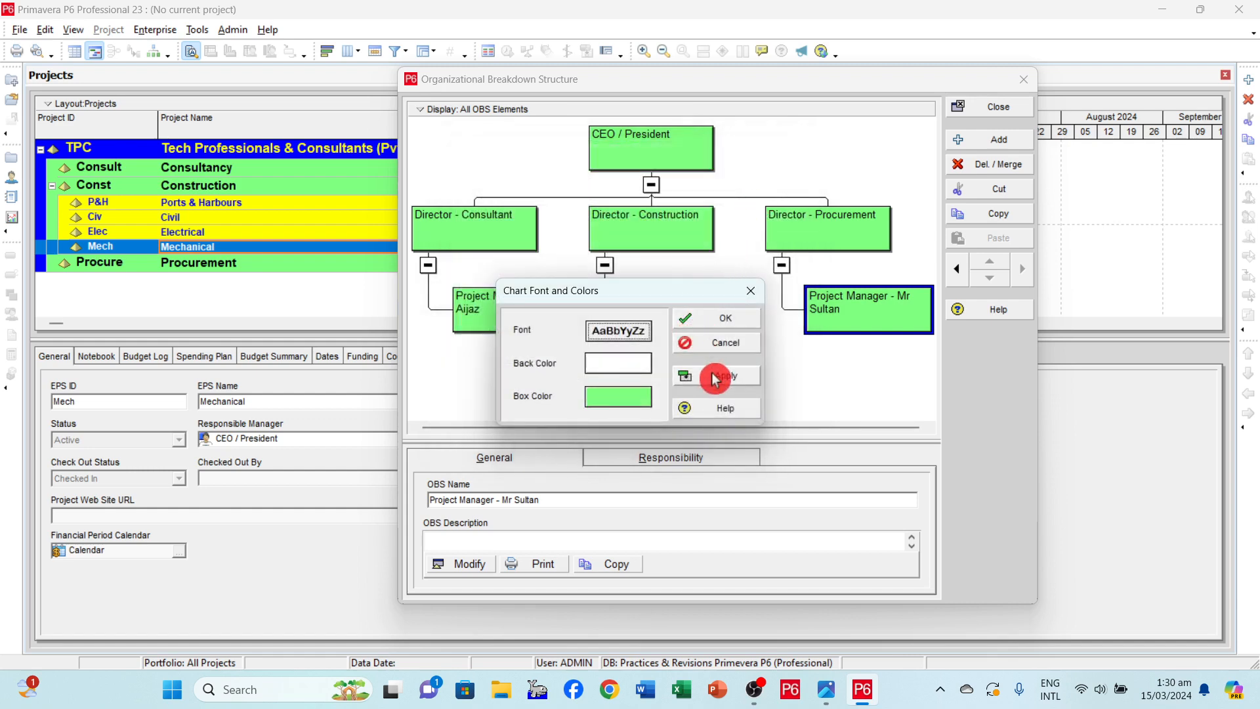
{"action": "left_click", "coordinate": [715, 378]}
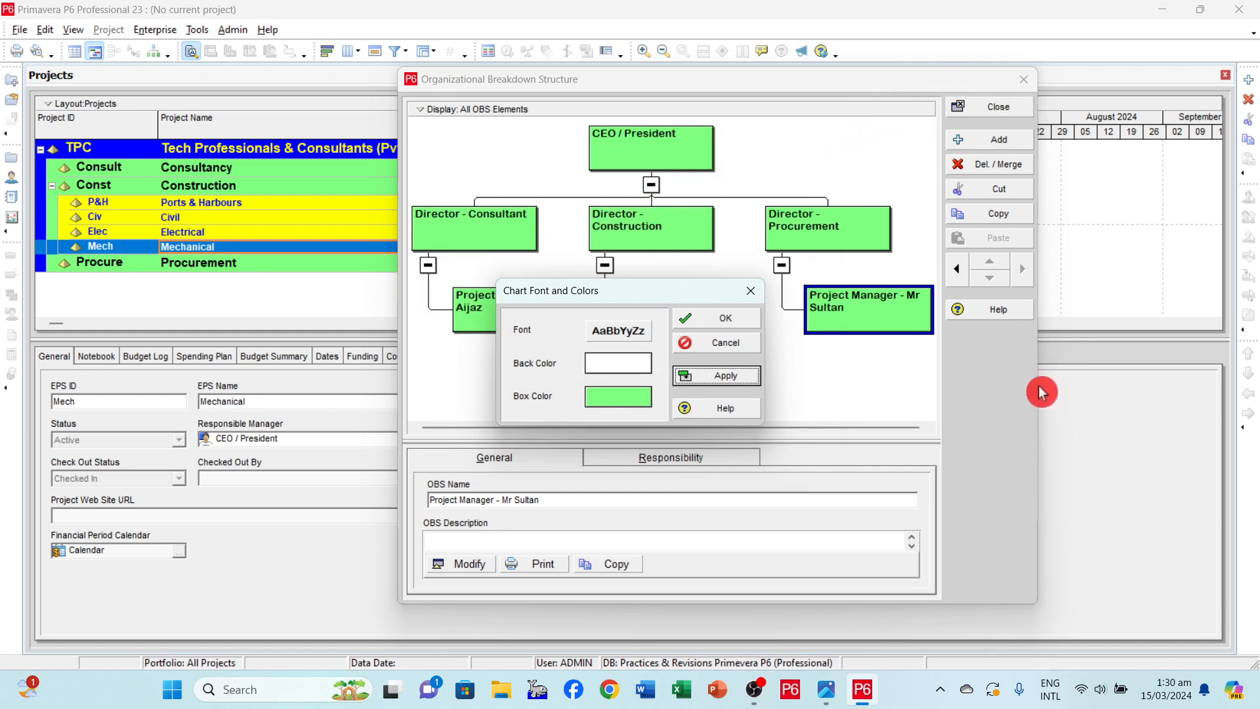
{"action": "left_click", "coordinate": [725, 321]}
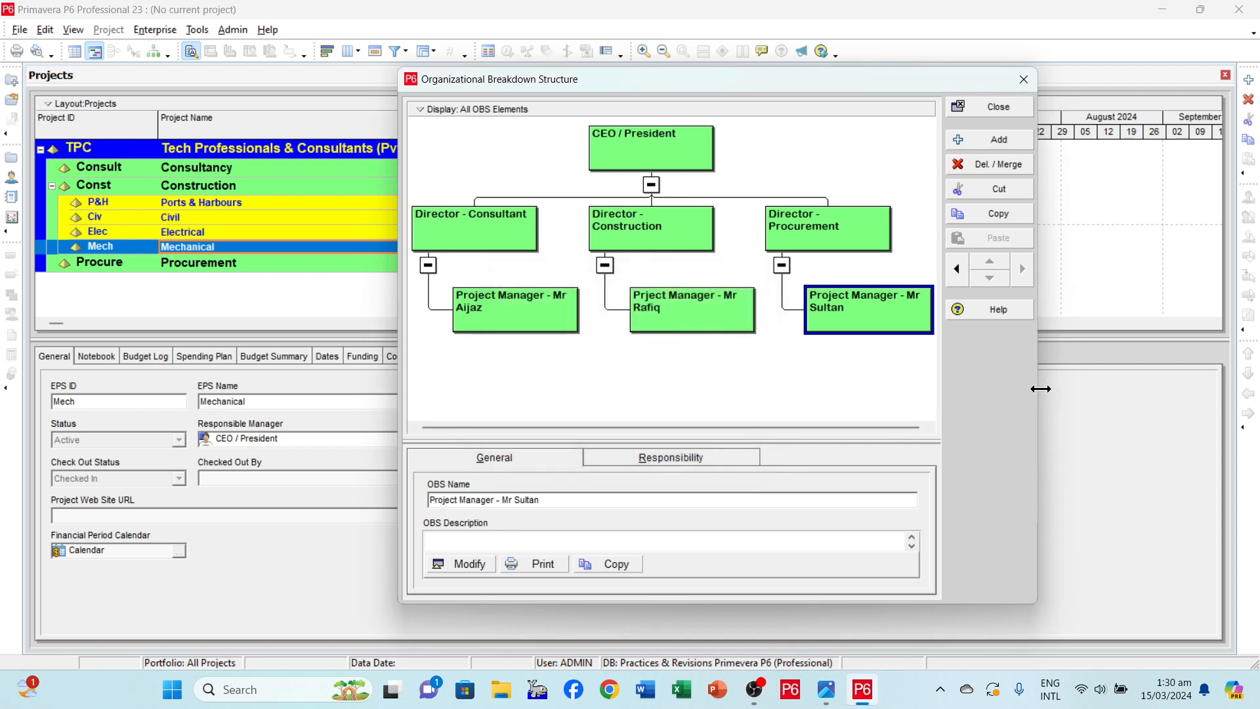
- Widen the Organizational Breakdown Structure window in both directions and enlarge the chart to fill it
{"action": "left_click_drag", "start_coordinate": [1038, 387], "coordinate": [1160, 366]}
{"action": "left_click_drag", "start_coordinate": [403, 329], "coordinate": [180, 321]}
{"action": "left_click", "coordinate": [751, 291]}
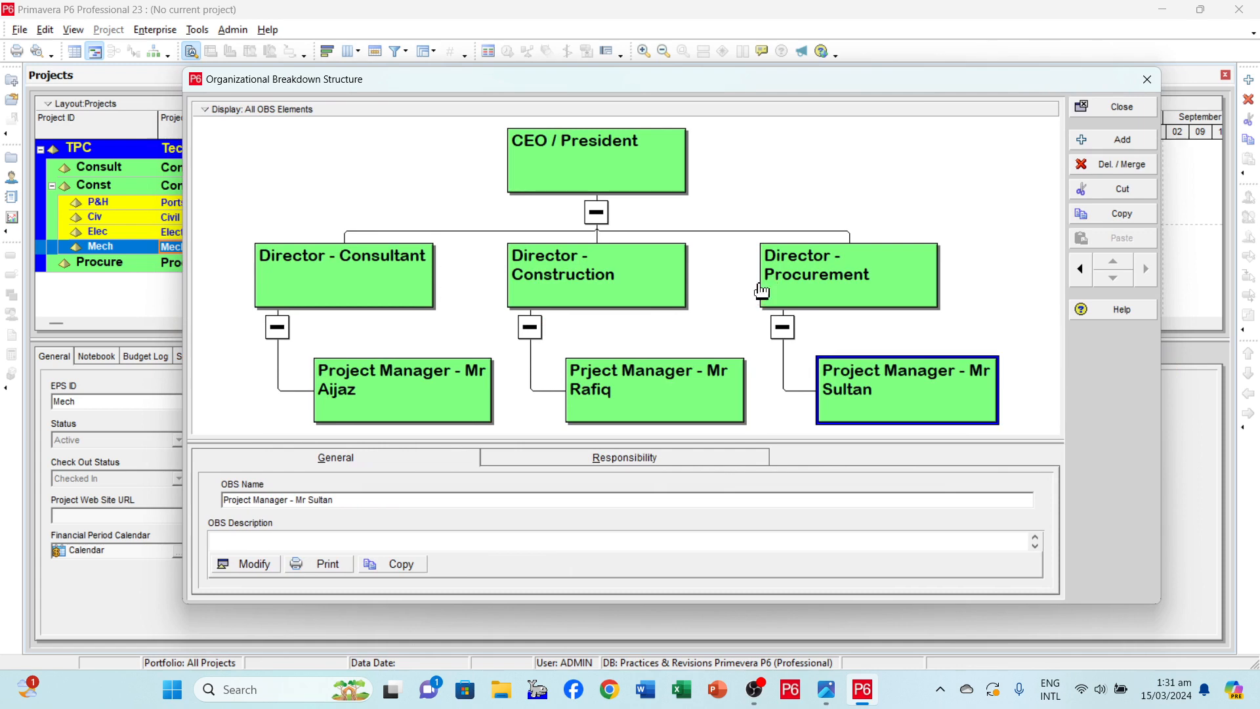